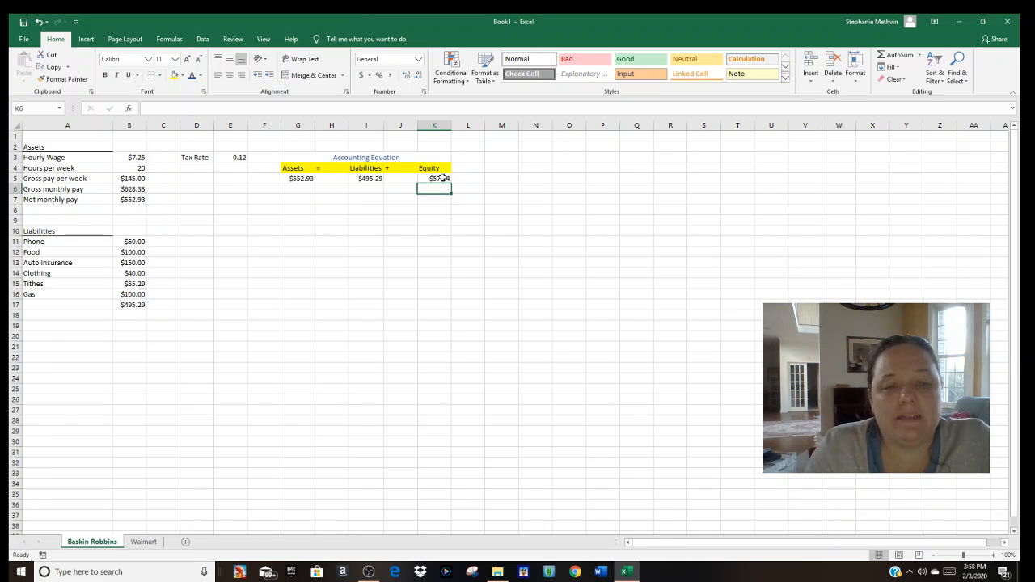
# Examine the Equity formula in K5 and compare the Baskin Robbins sheet with the Walmart sheet
pyautogui.click(440, 179)
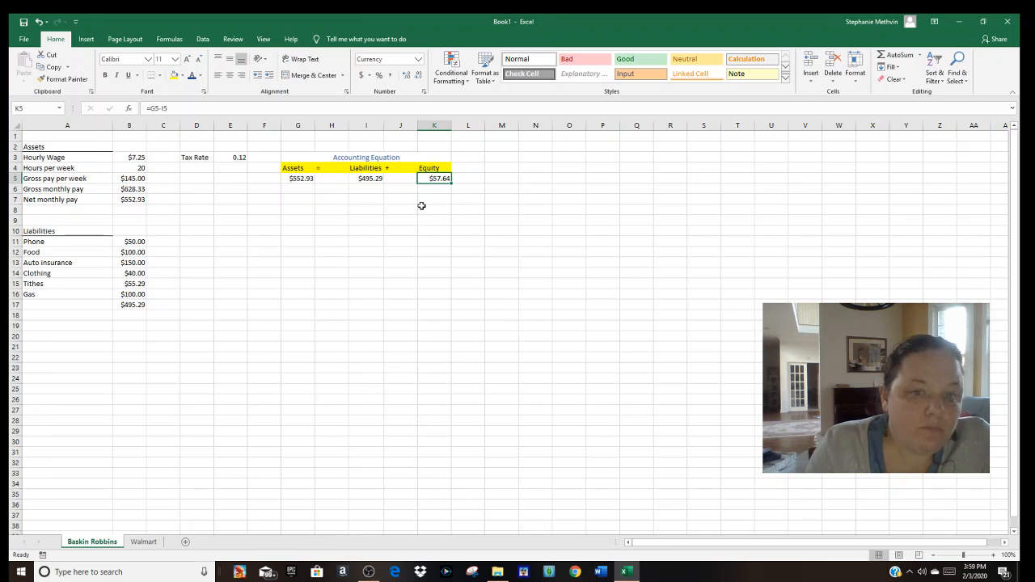
pyautogui.click(440, 187)
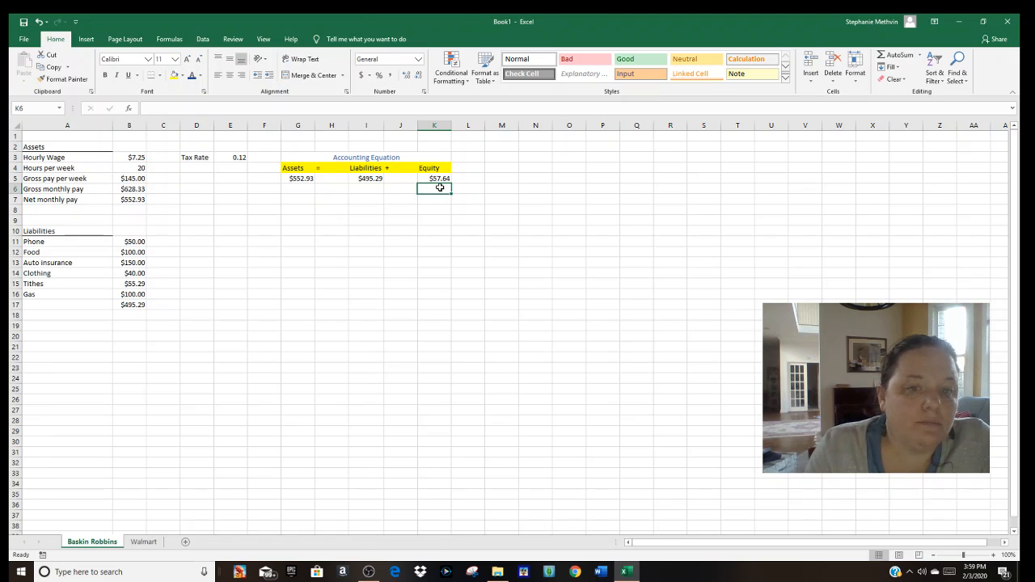
pyautogui.click(439, 179)
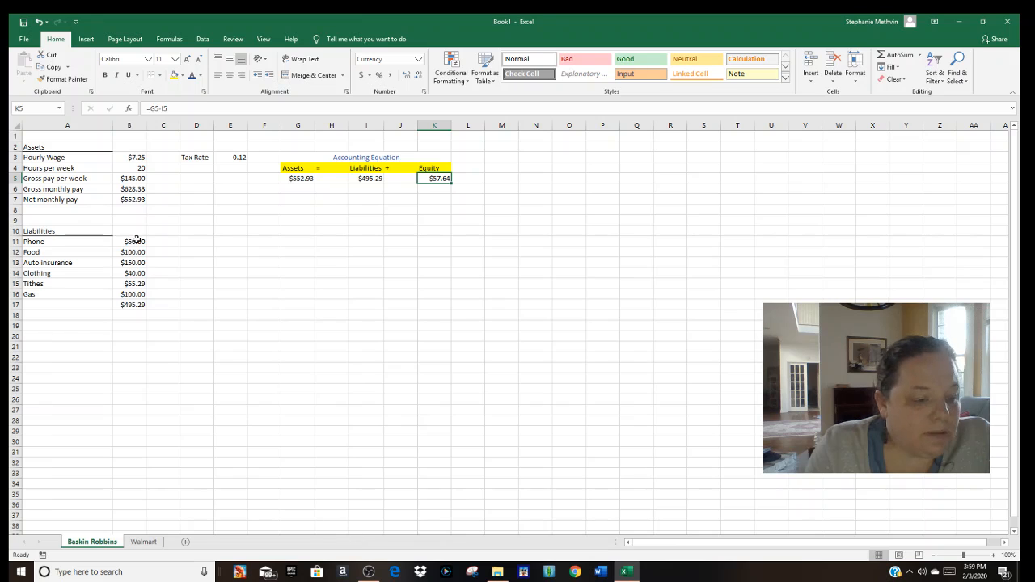
pyautogui.click(43, 140)
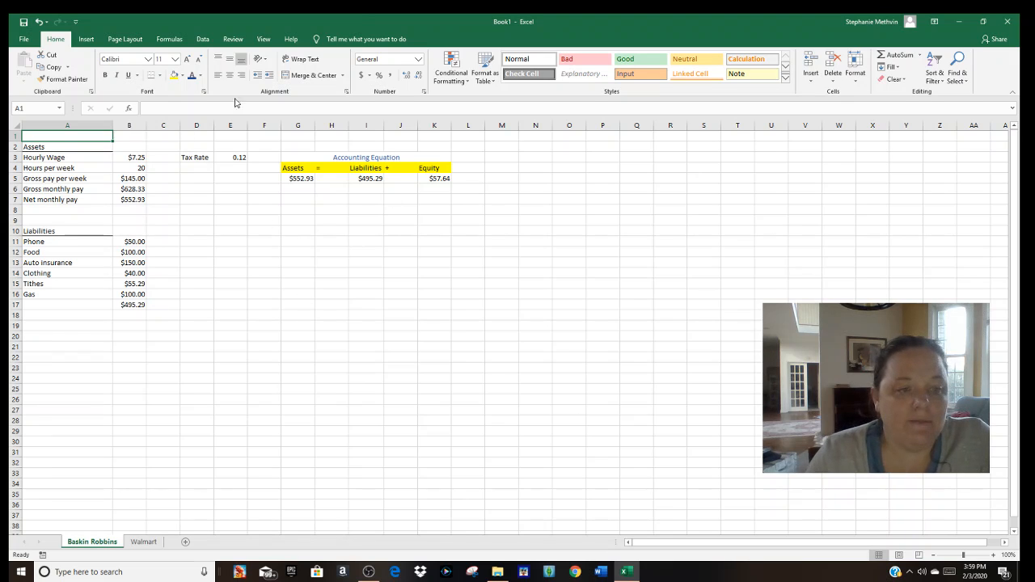
pyautogui.click(144, 541)
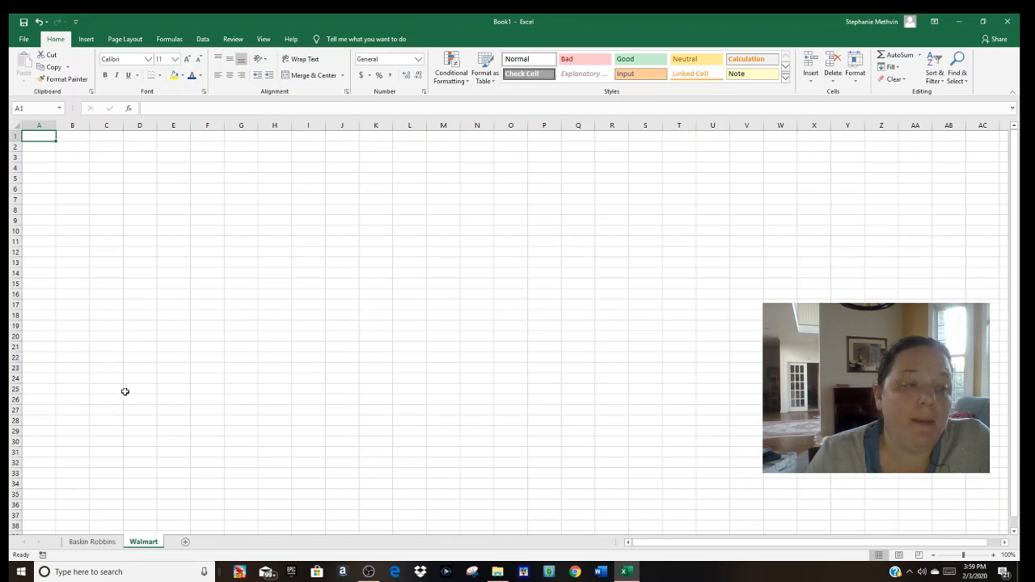
pyautogui.doubleClick(39, 159)
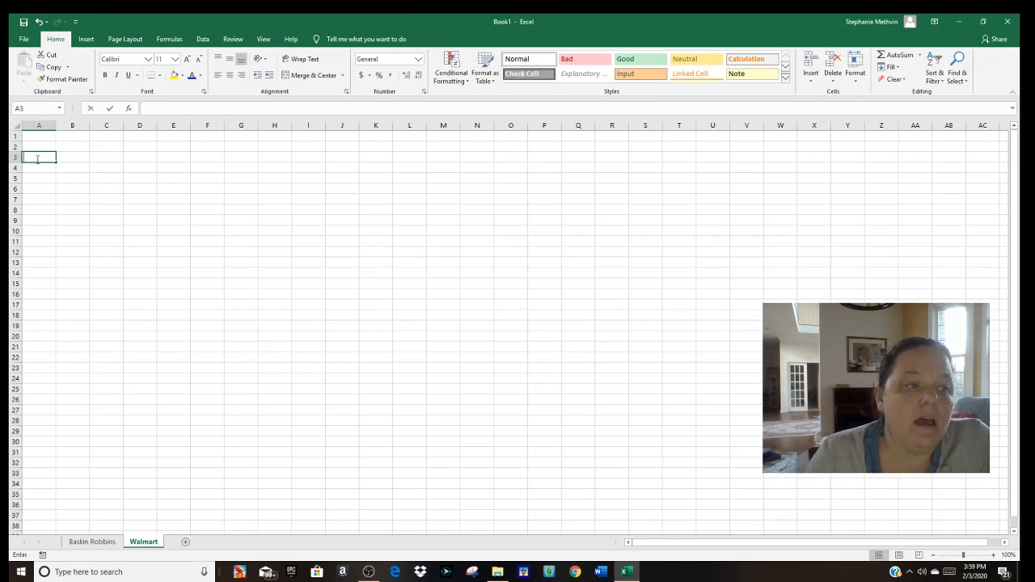
pyautogui.click(63, 181)
pyautogui.click(47, 161)
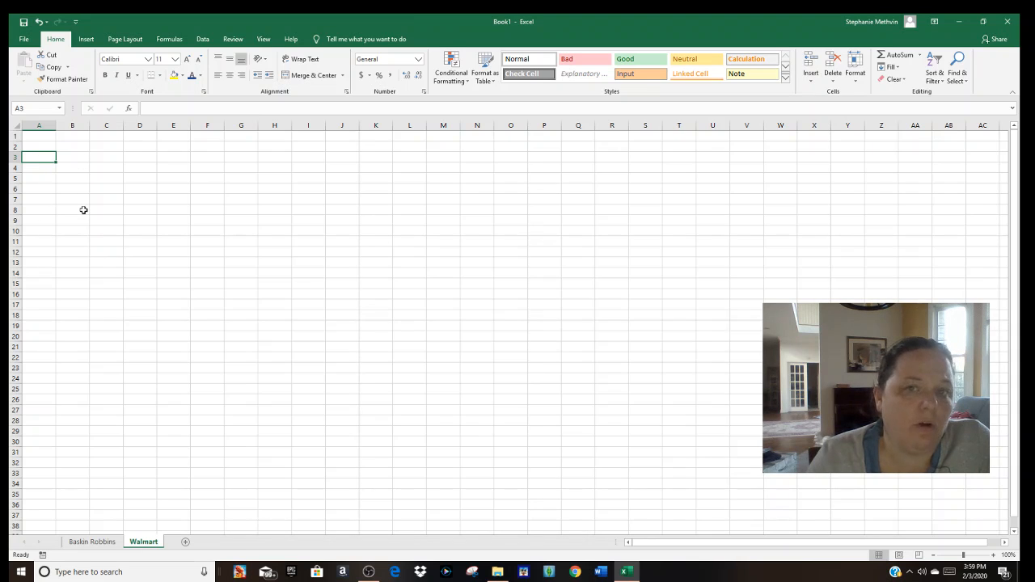
pyautogui.click(105, 545)
pyautogui.click(132, 543)
pyautogui.click(117, 543)
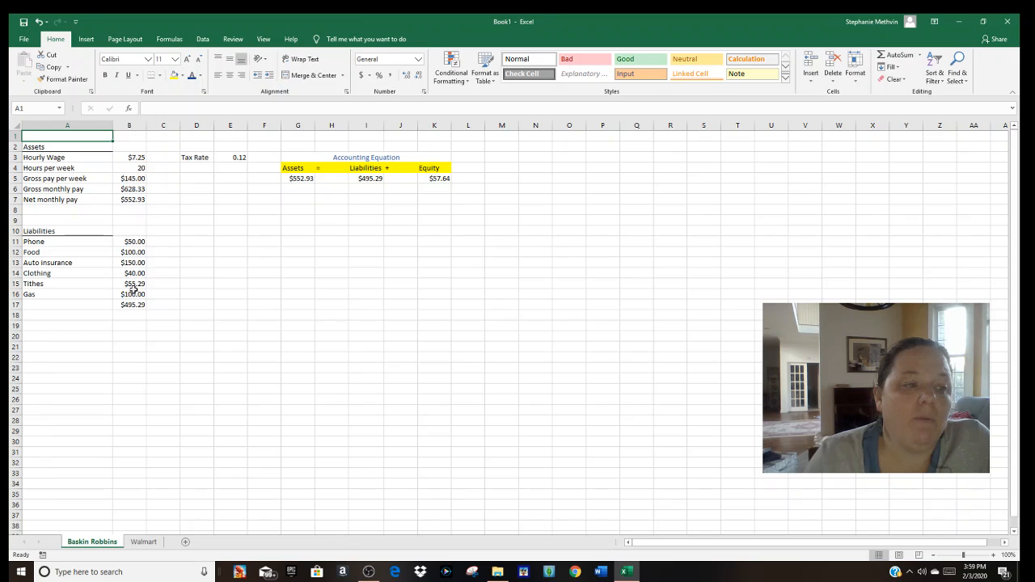
pyautogui.click(134, 190)
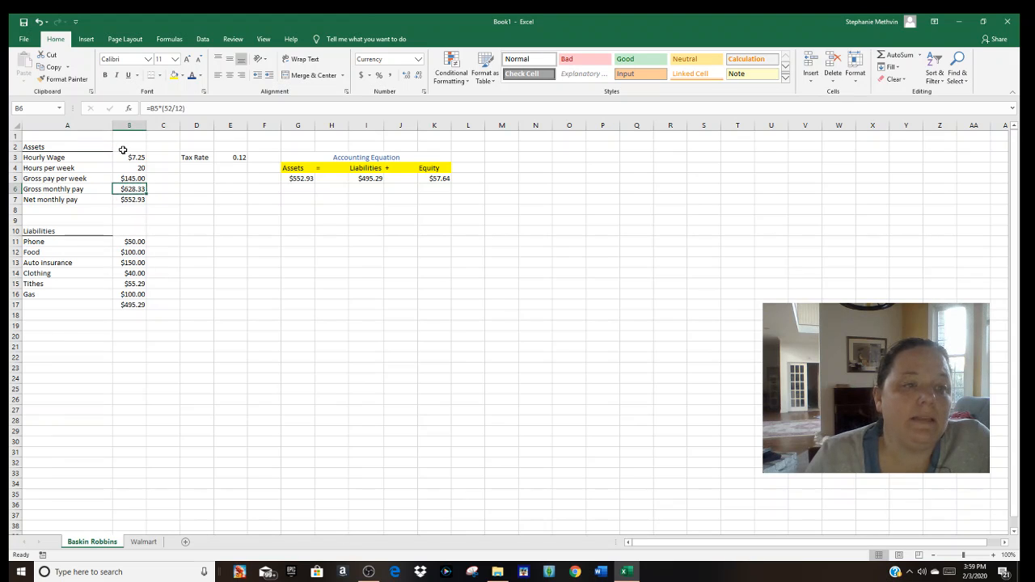
pyautogui.moveTo(185, 108); pyautogui.dragTo(146, 109)
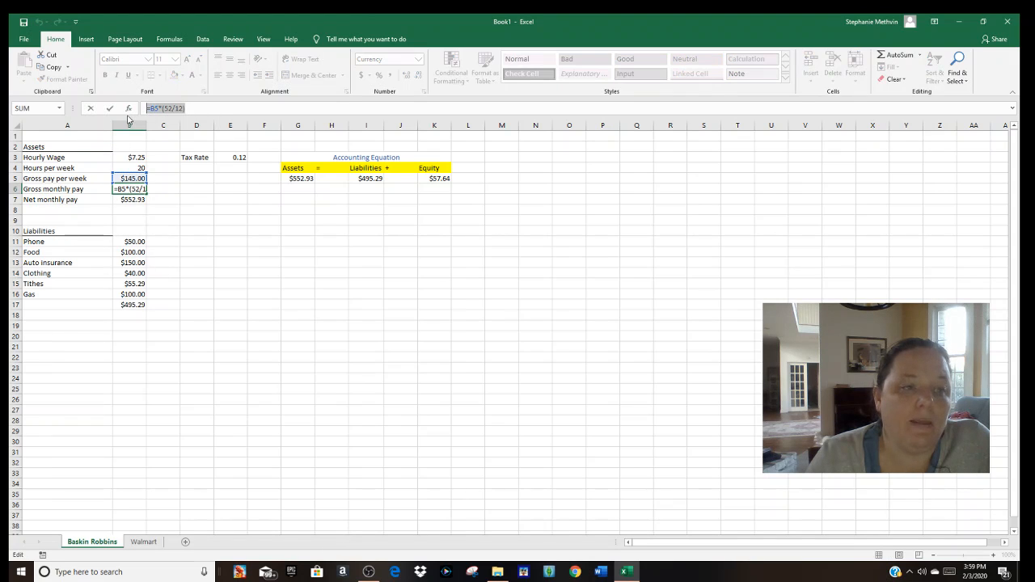
pyautogui.write('=')
pyautogui.click(181, 335)
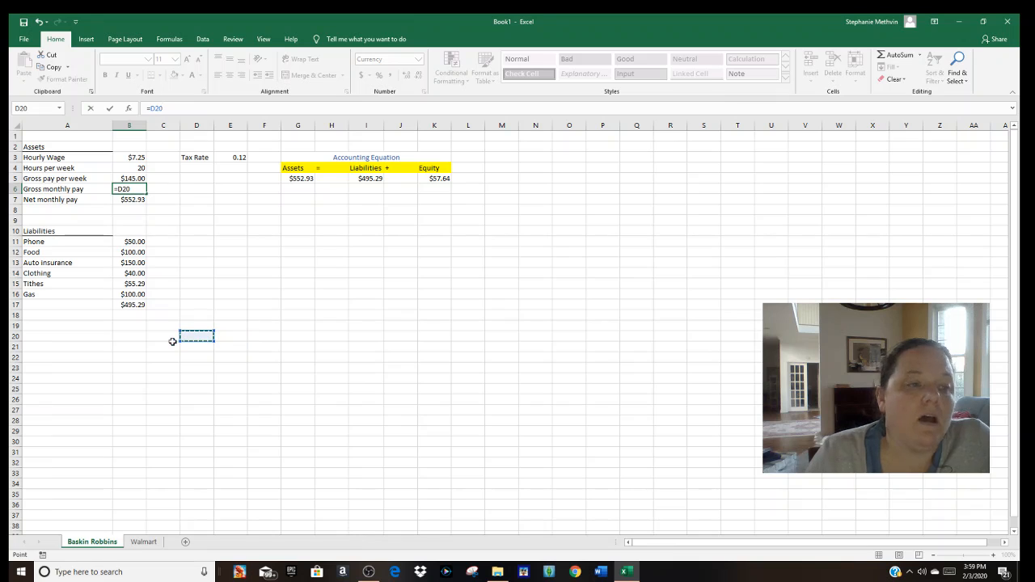
pyautogui.press('Escape')
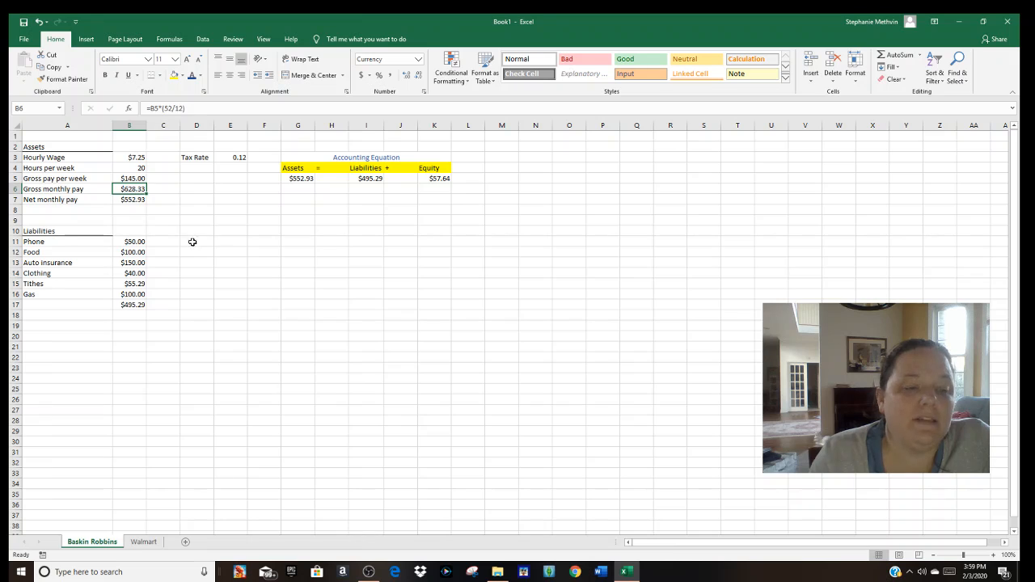
pyautogui.click(342, 253)
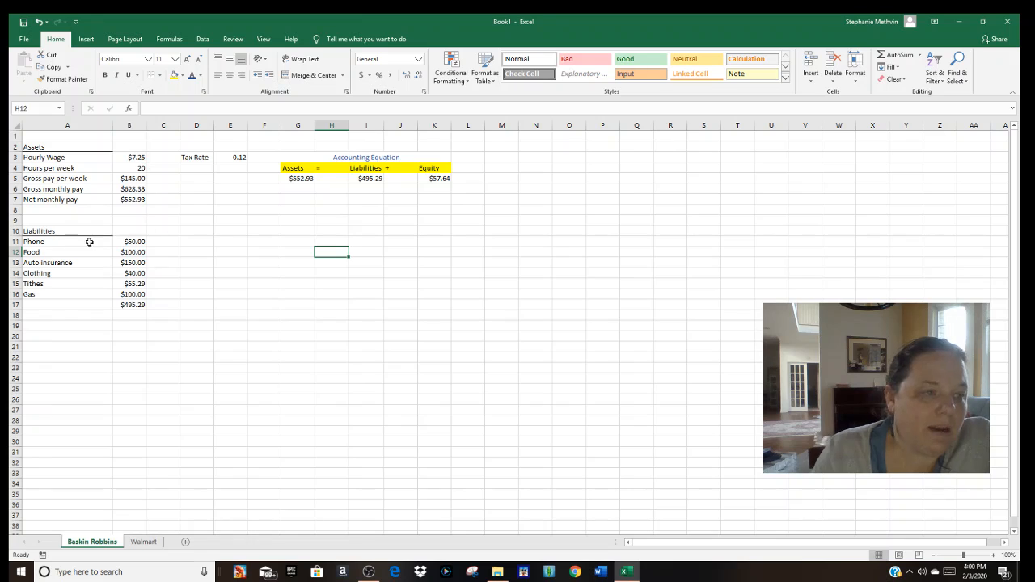
# Enlarge row 1 to about six times its height, and merge and center cells A1 through K1
pyautogui.click(70, 138)
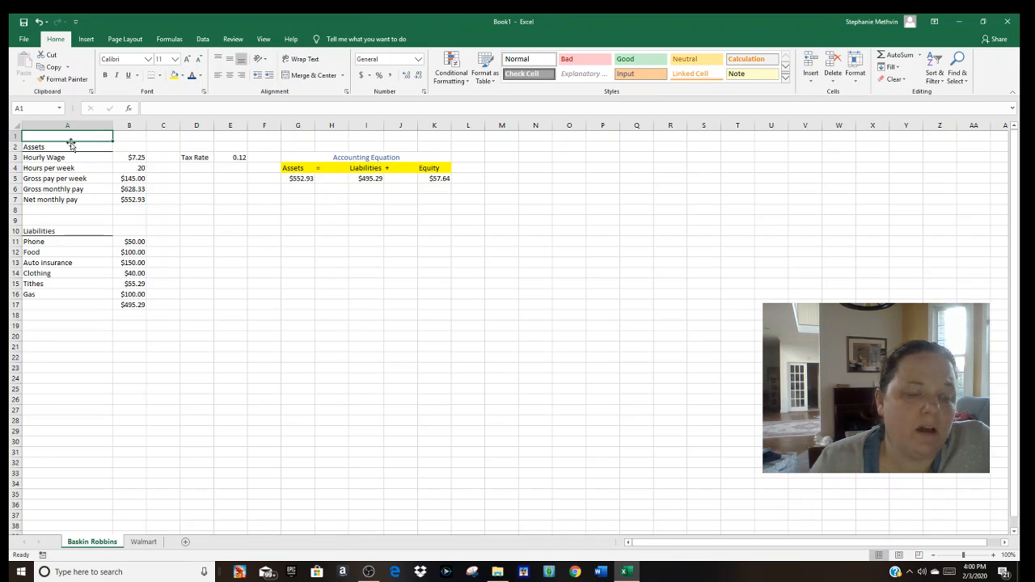
pyautogui.moveTo(15, 142); pyautogui.dragTo(10, 196)
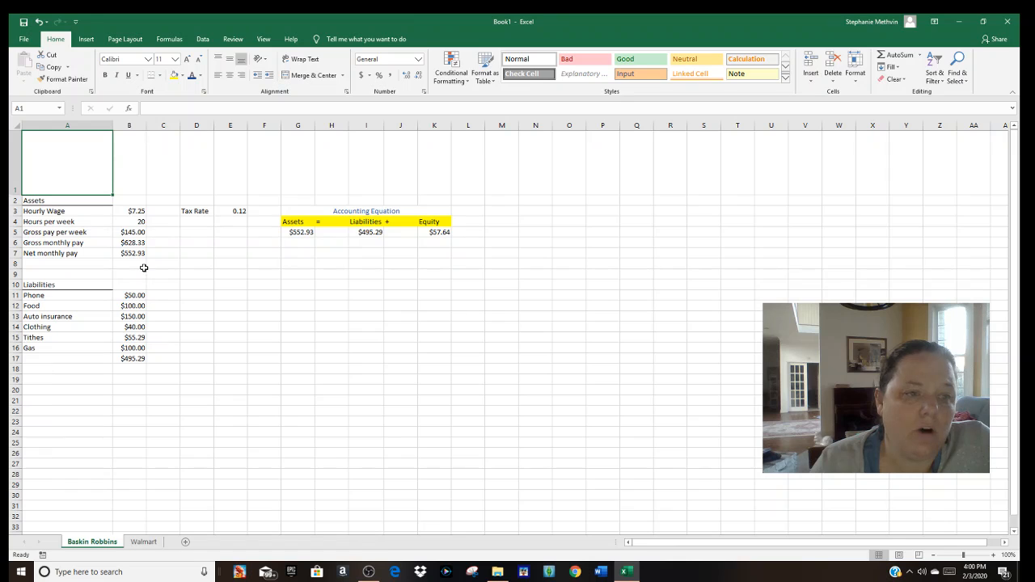
pyautogui.click(154, 164)
pyautogui.moveTo(84, 160); pyautogui.dragTo(429, 161)
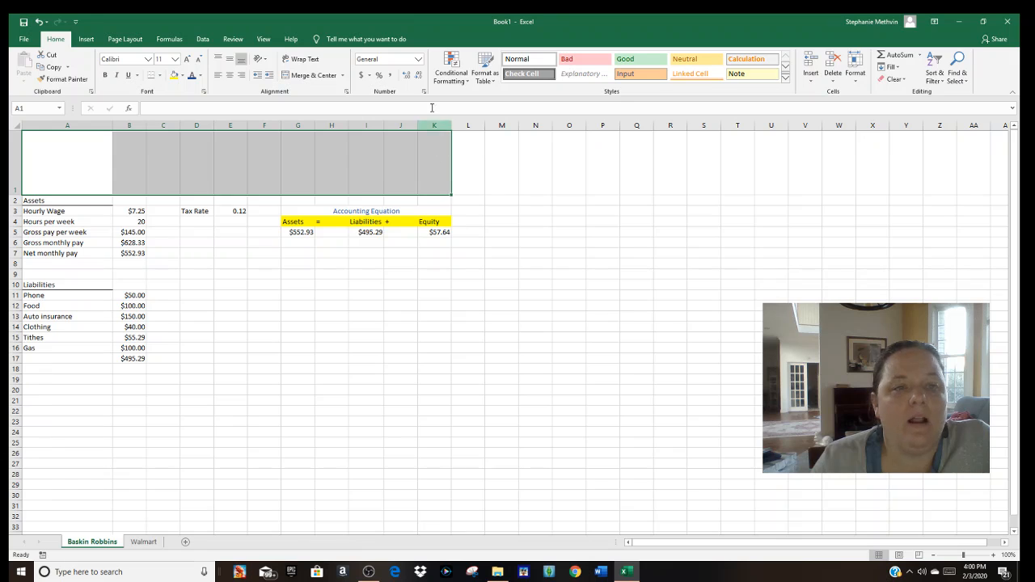
pyautogui.click(312, 75)
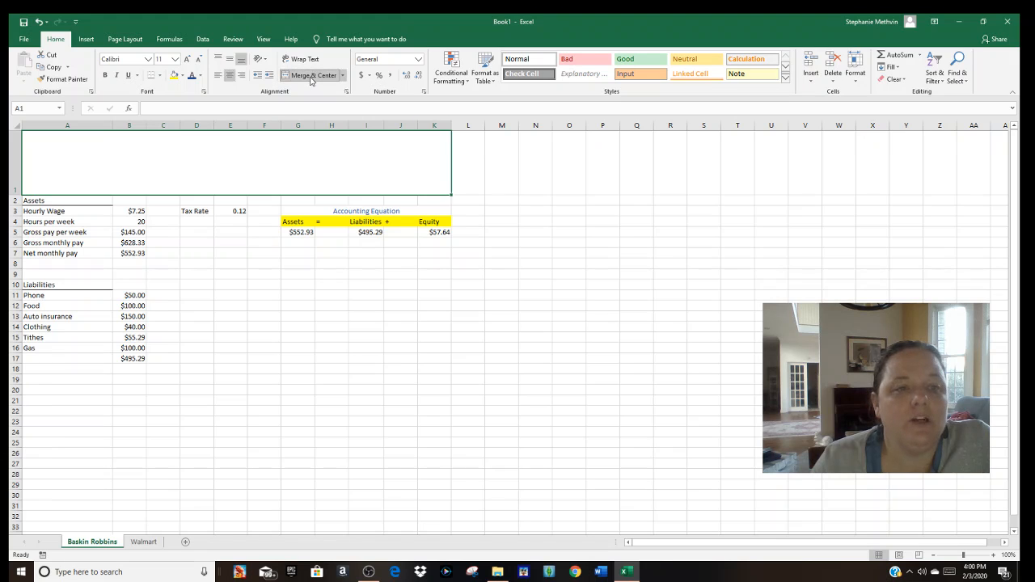
pyautogui.click(265, 287)
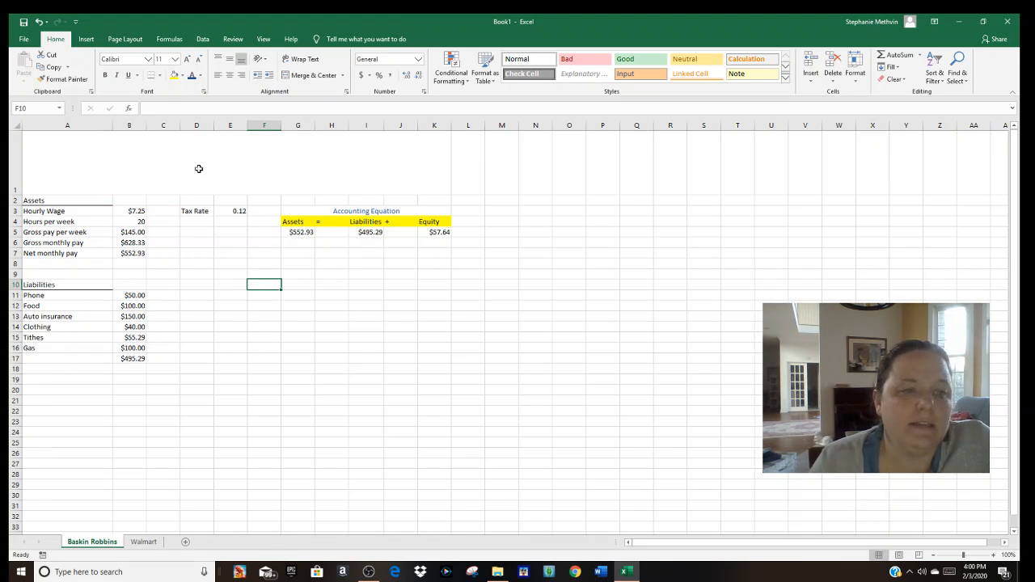
pyautogui.click(198, 169)
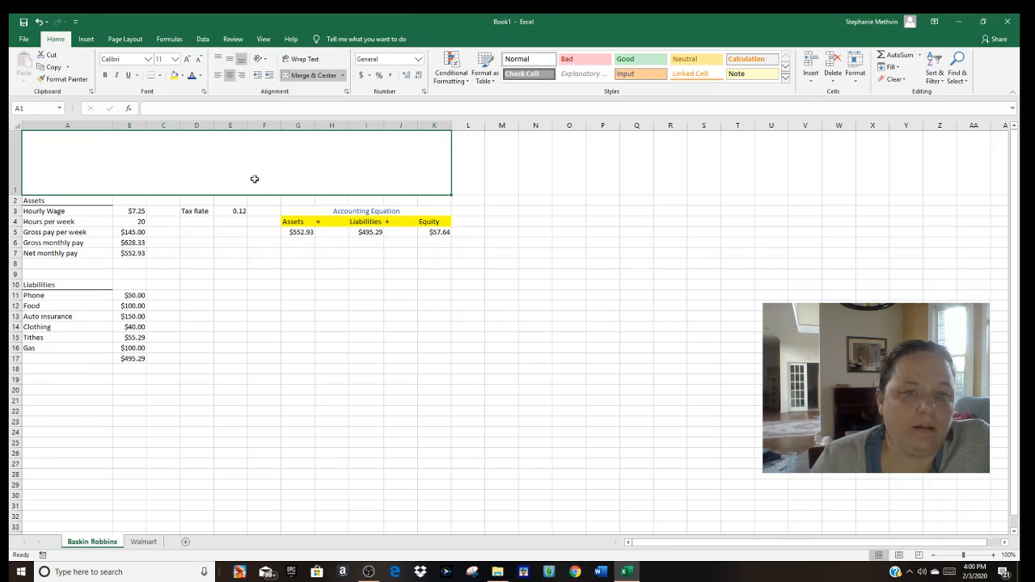
# Switch to Chrome, search for "baskin robbins" and open the official Baskin-Robbins website
pyautogui.click(575, 571)
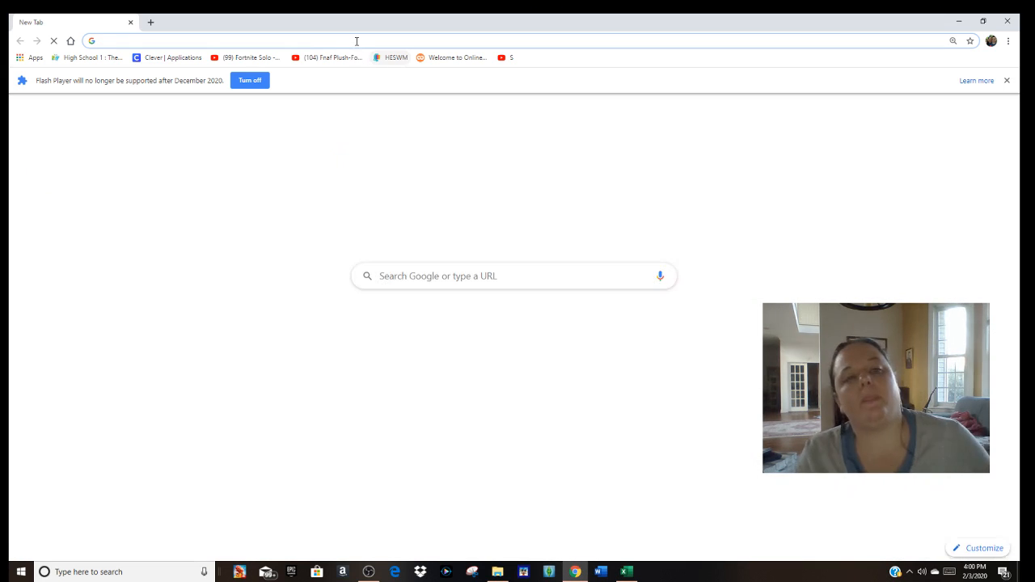
pyautogui.write('bsak')
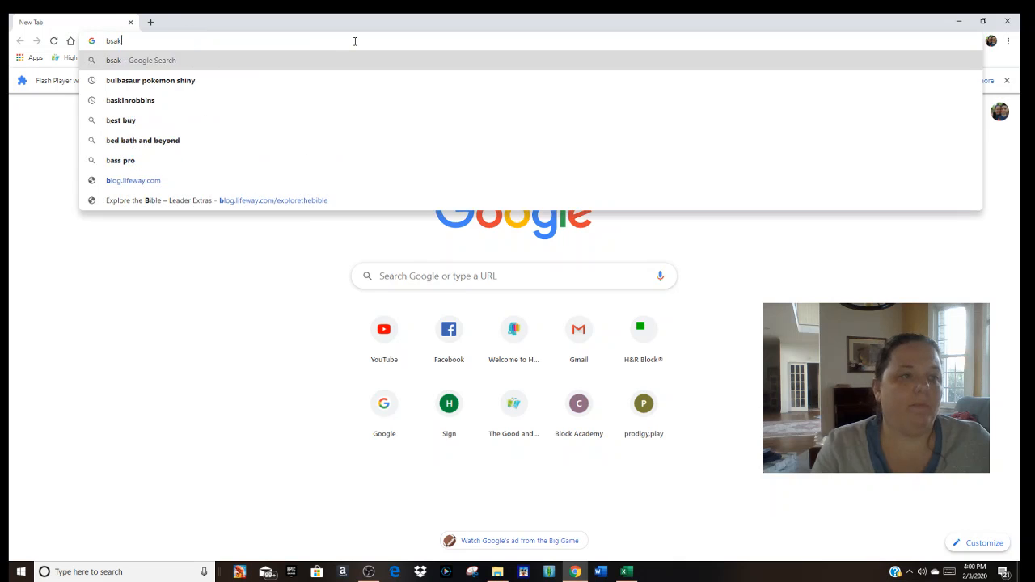
pyautogui.press('BackSpace')
pyautogui.press('BackSpace')
pyautogui.press('BackSpace')
pyautogui.write('askin r')
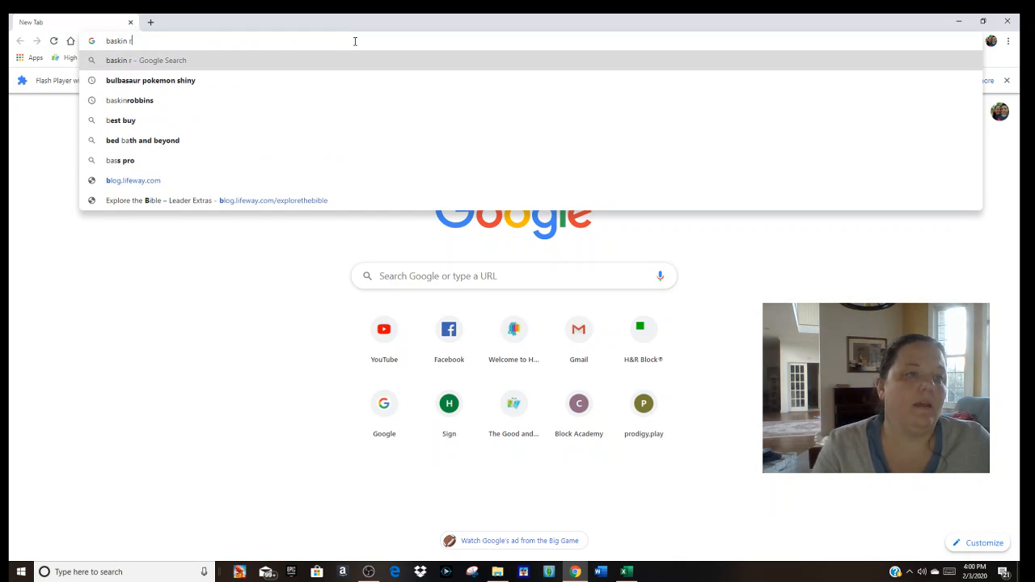
pyautogui.write('obbins')
pyautogui.press('Return')
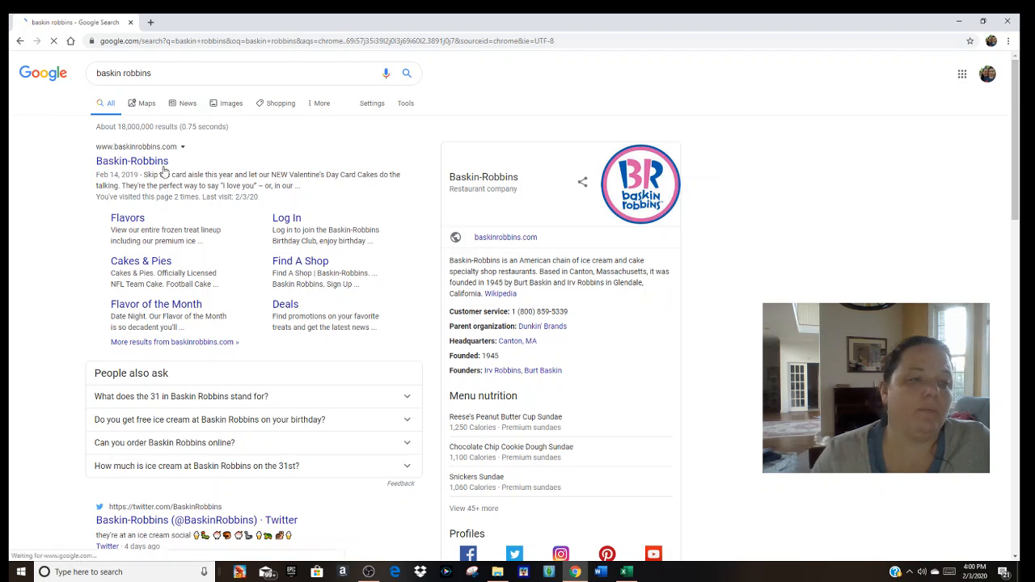
pyautogui.click(132, 161)
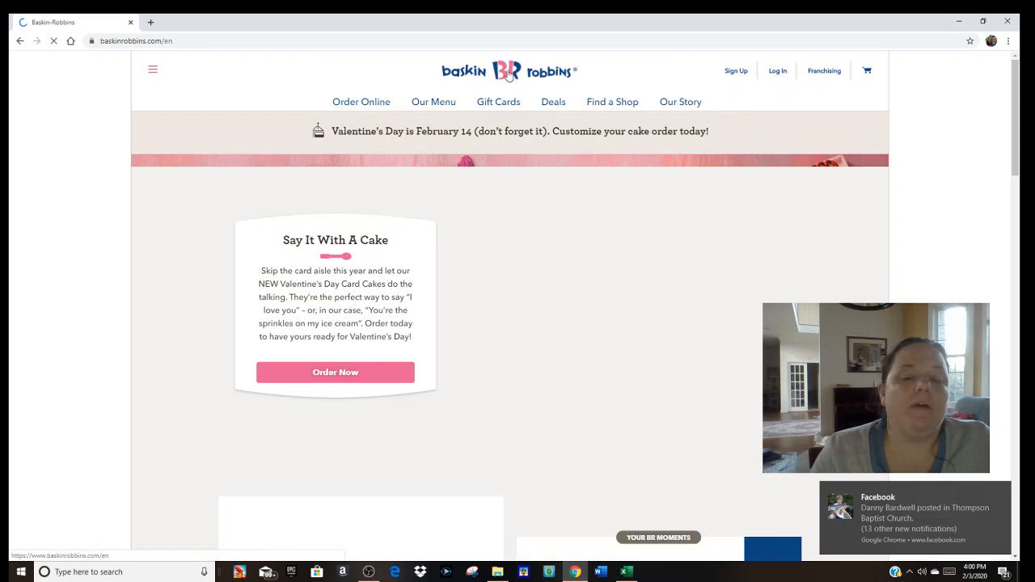
# Copy the Baskin-Robbins logo image from the site header and try to paste it into Excel's merged cell A1, keeping source formatting
pyautogui.rightClick(504, 72)
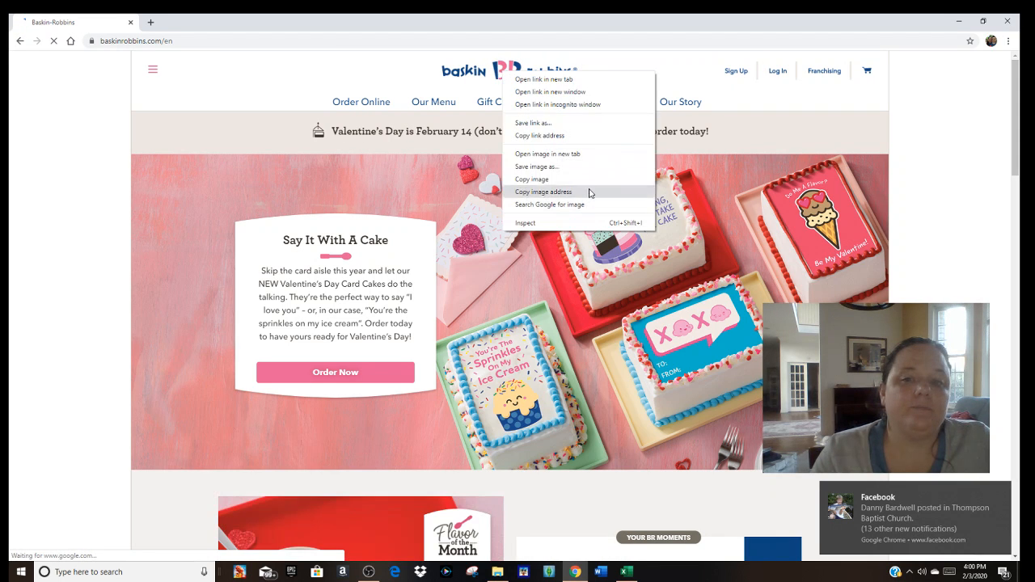
pyautogui.click(556, 180)
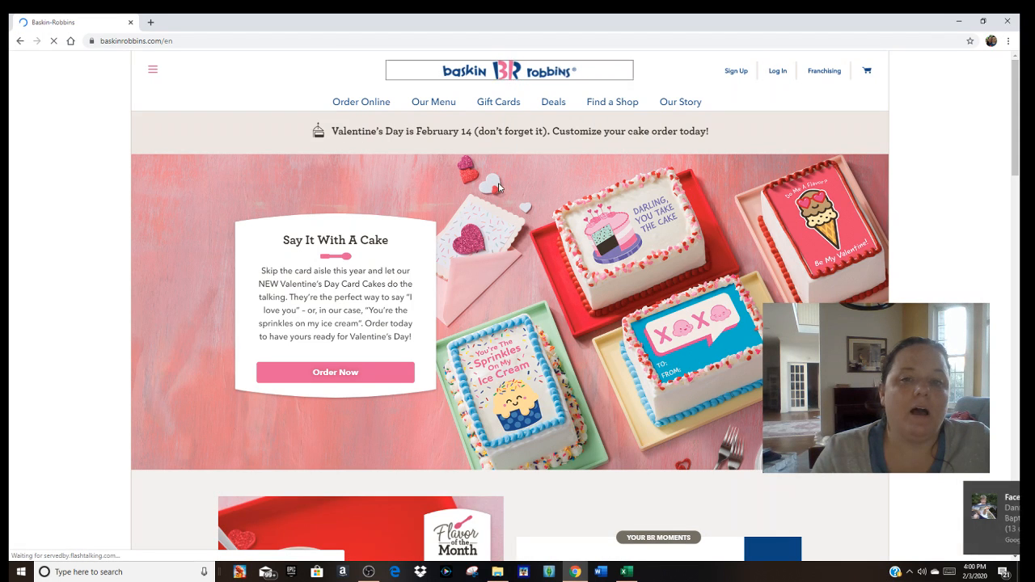
pyautogui.click(625, 572)
pyautogui.rightClick(200, 162)
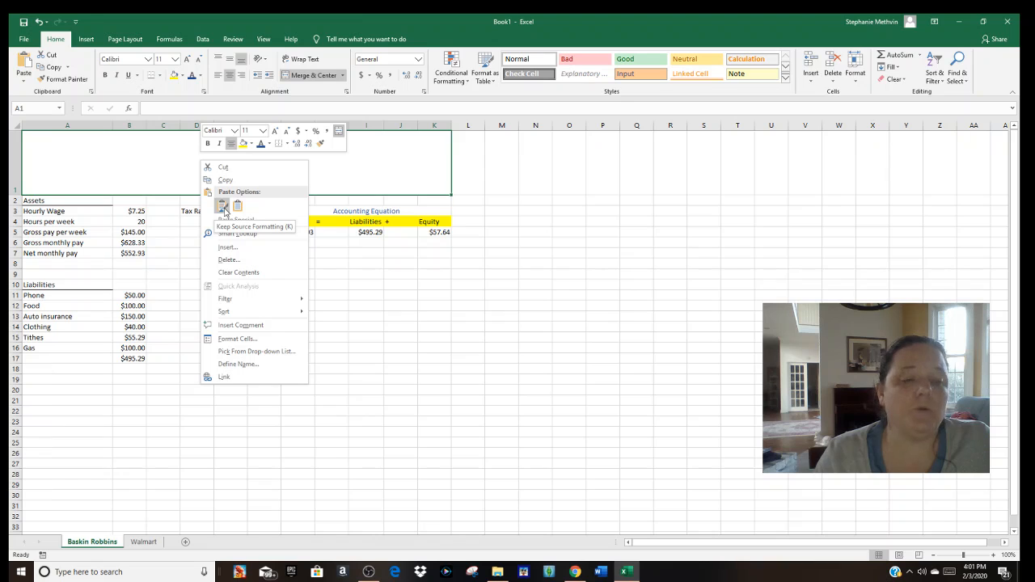
pyautogui.click(223, 207)
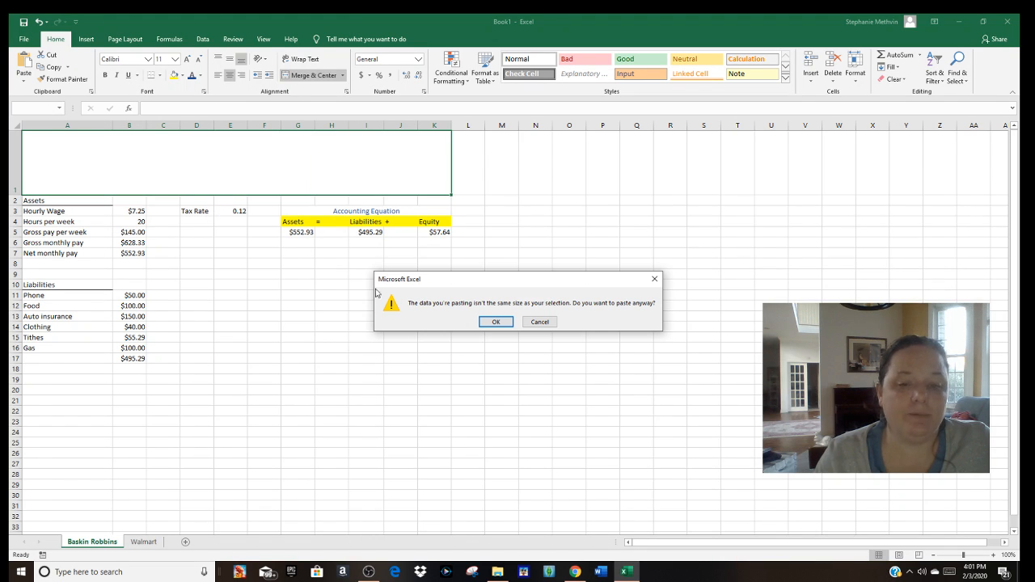
pyautogui.click(496, 323)
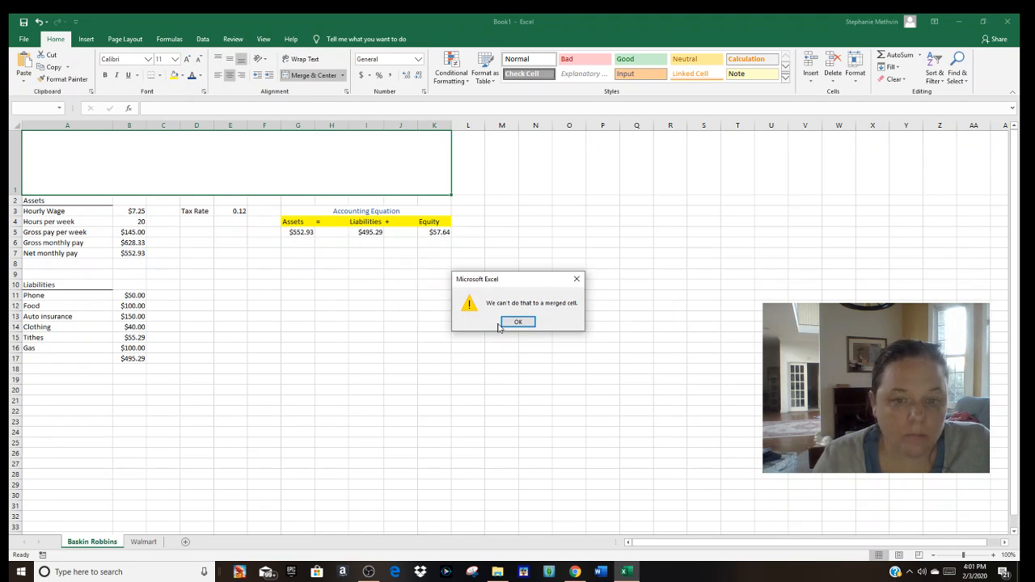
pyautogui.click(516, 320)
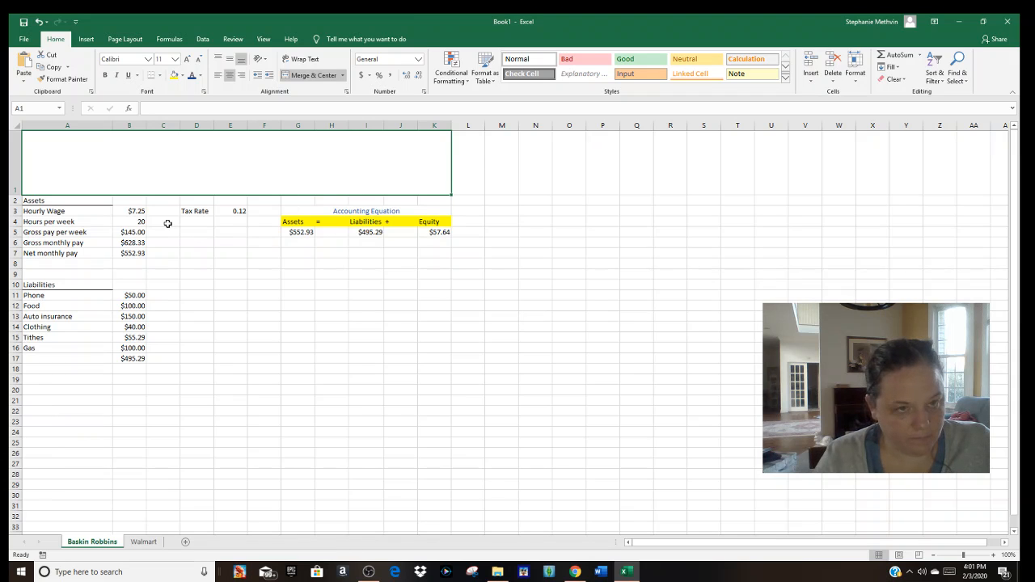
# Try to paste the copied logo into the merged cell A1 again with the alternative paste option
pyautogui.rightClick(95, 153)
pyautogui.click(137, 207)
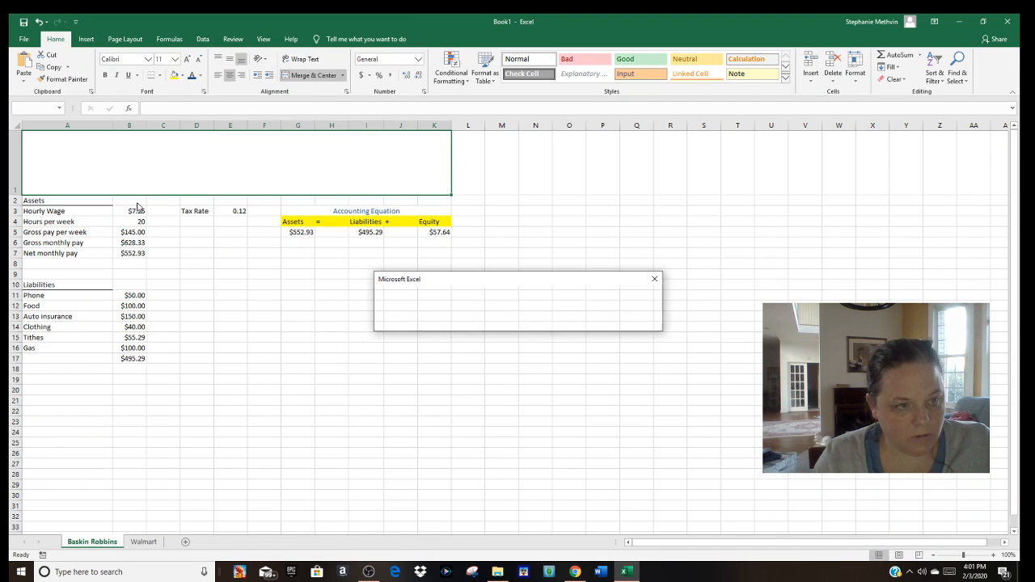
pyautogui.click(491, 322)
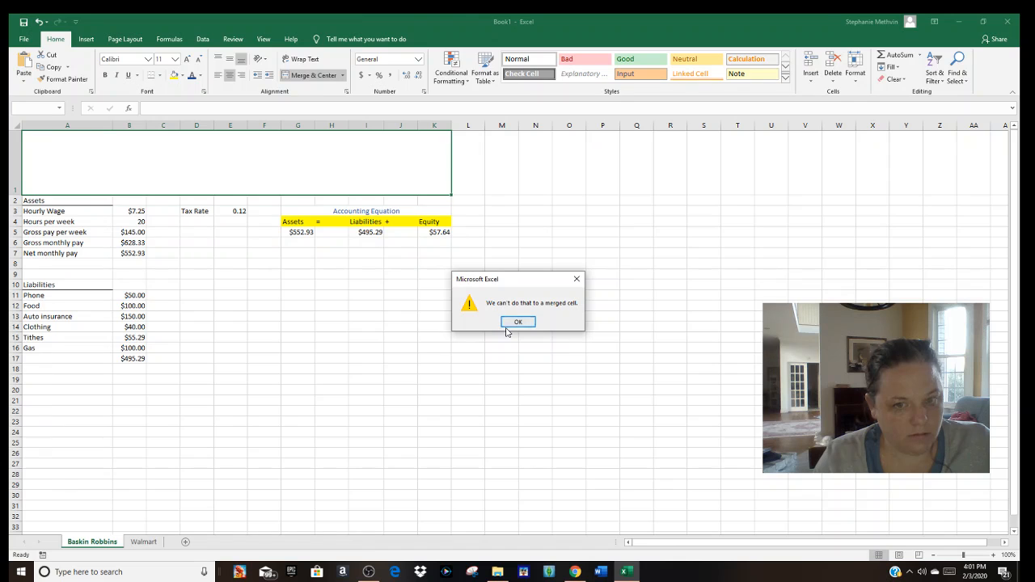
pyautogui.click(507, 327)
# Switch back to the Baskin-Robbins page in Chrome and copy the header logo image again
pyautogui.click(628, 572)
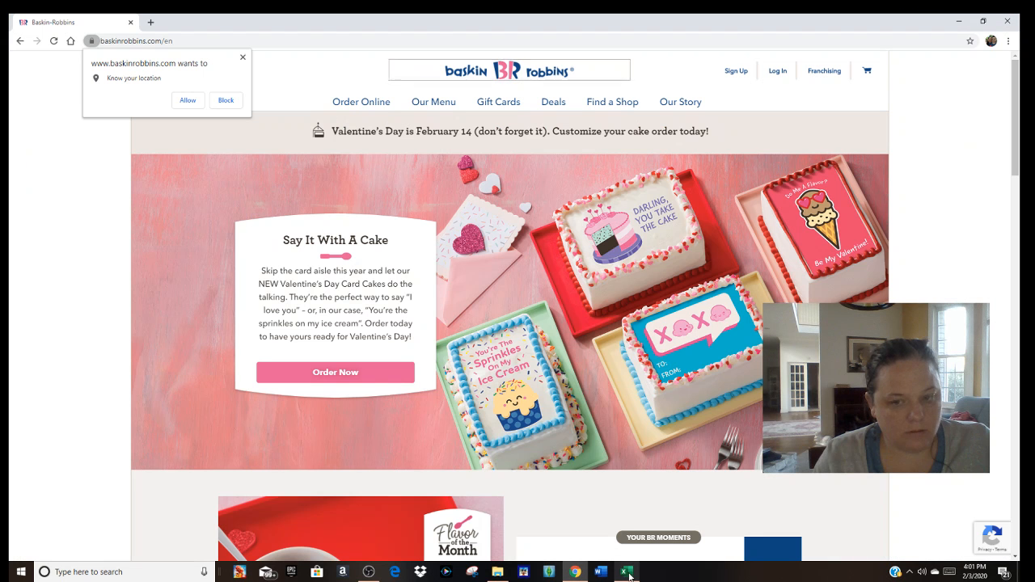
pyautogui.rightClick(531, 70)
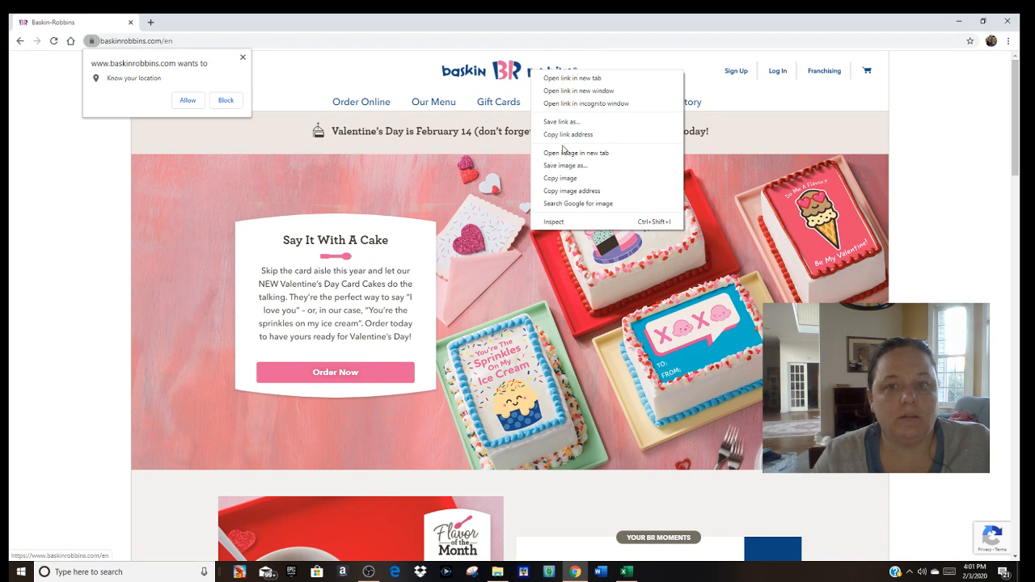
pyautogui.click(560, 178)
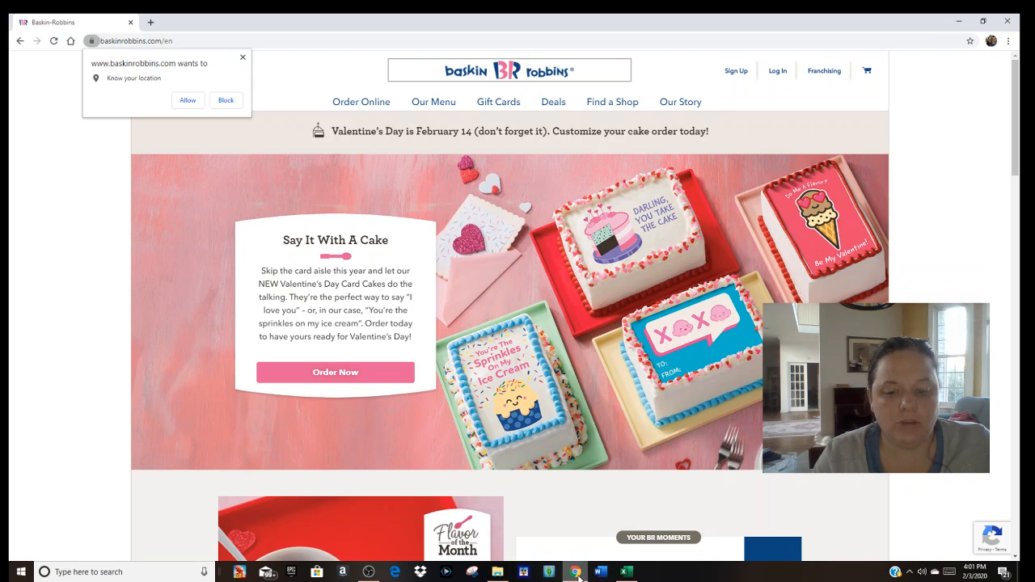
# Switch to Excel and try twice to paste the copied logo into the merged cell A1, keeping source formatting
pyautogui.click(627, 572)
pyautogui.rightClick(144, 145)
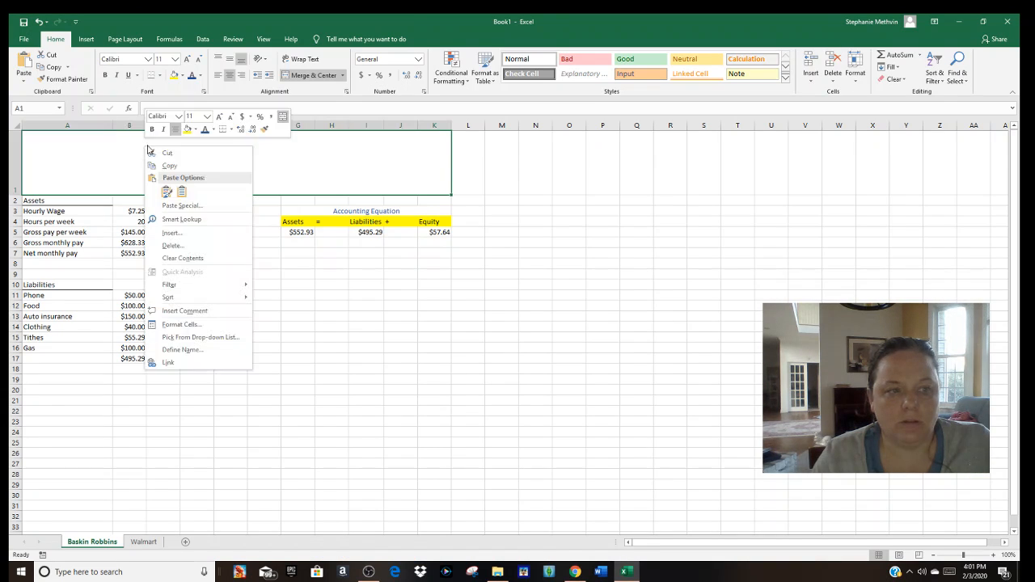
pyautogui.click(166, 192)
pyautogui.click(493, 321)
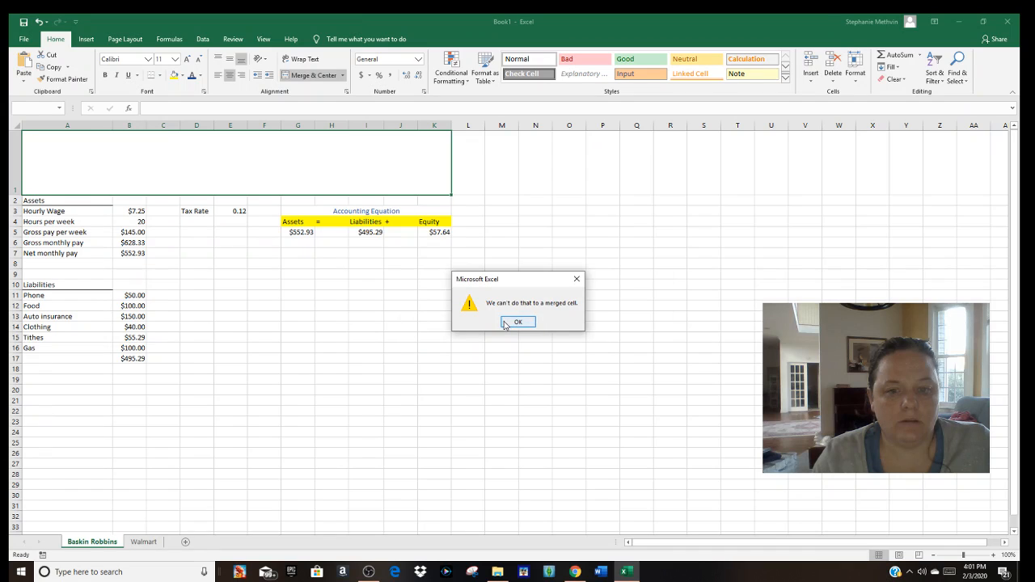
pyautogui.click(504, 323)
pyautogui.rightClick(139, 144)
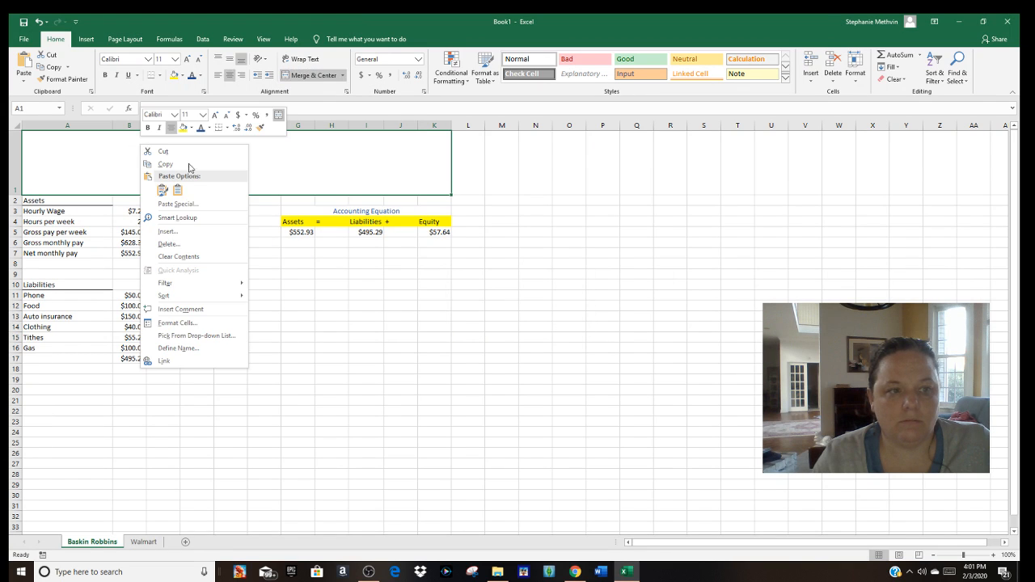
pyautogui.click(163, 191)
pyautogui.click(496, 322)
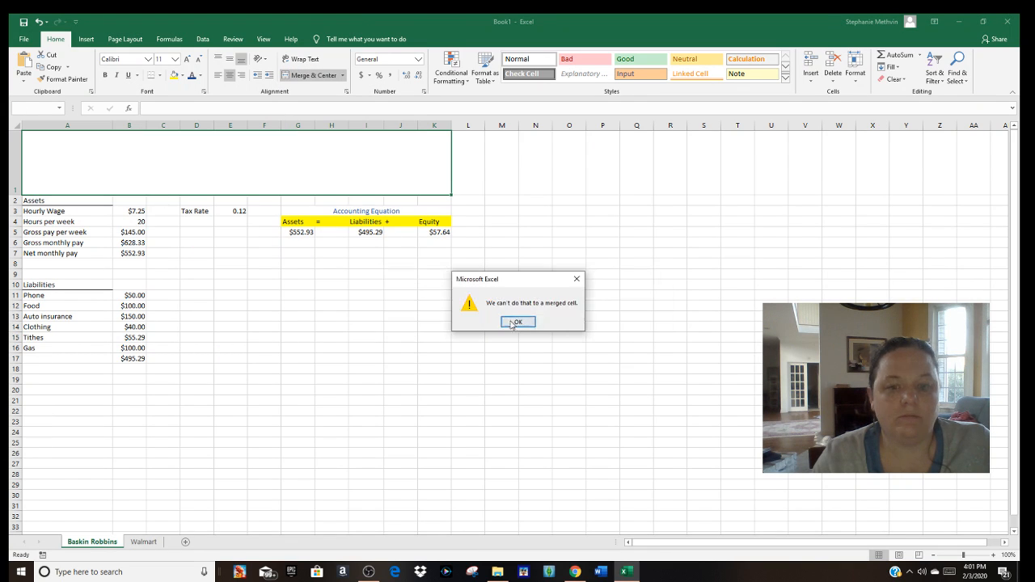
pyautogui.click(517, 321)
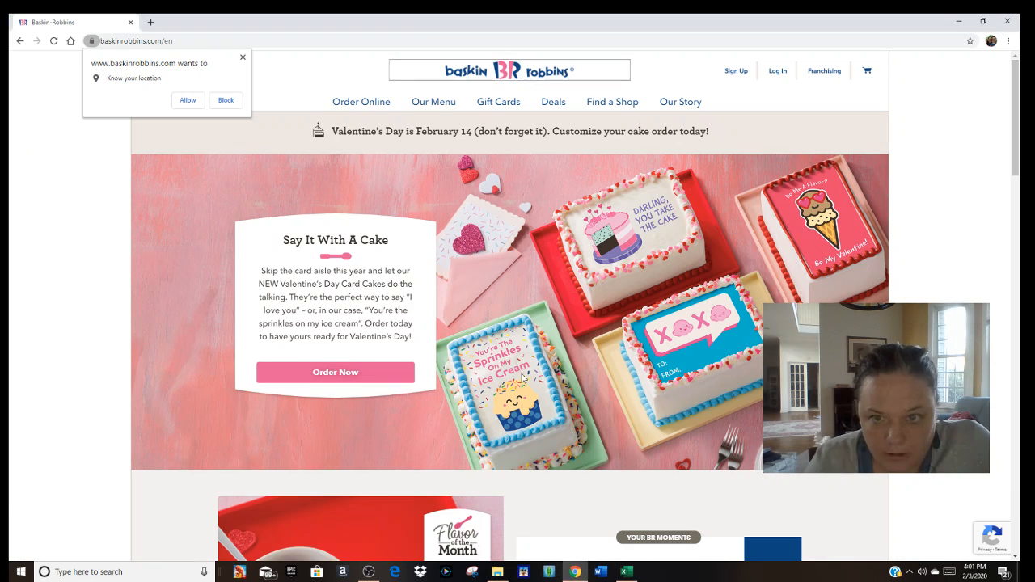
# Return to the Baskin-Robbins page in Chrome, block its location request, and copy the header logo image again
pyautogui.click(575, 572)
pyautogui.click(521, 76)
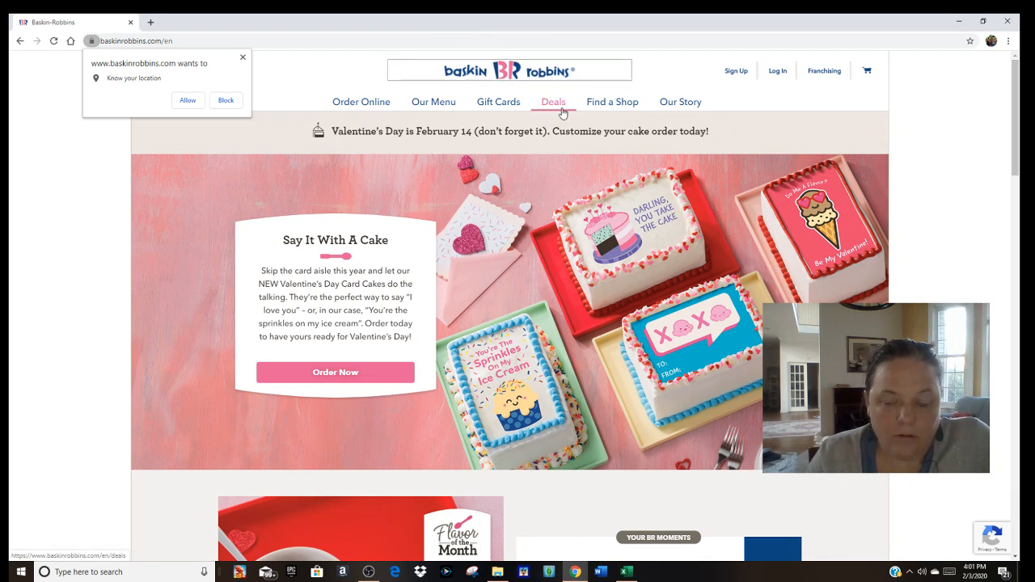
pyautogui.click(228, 102)
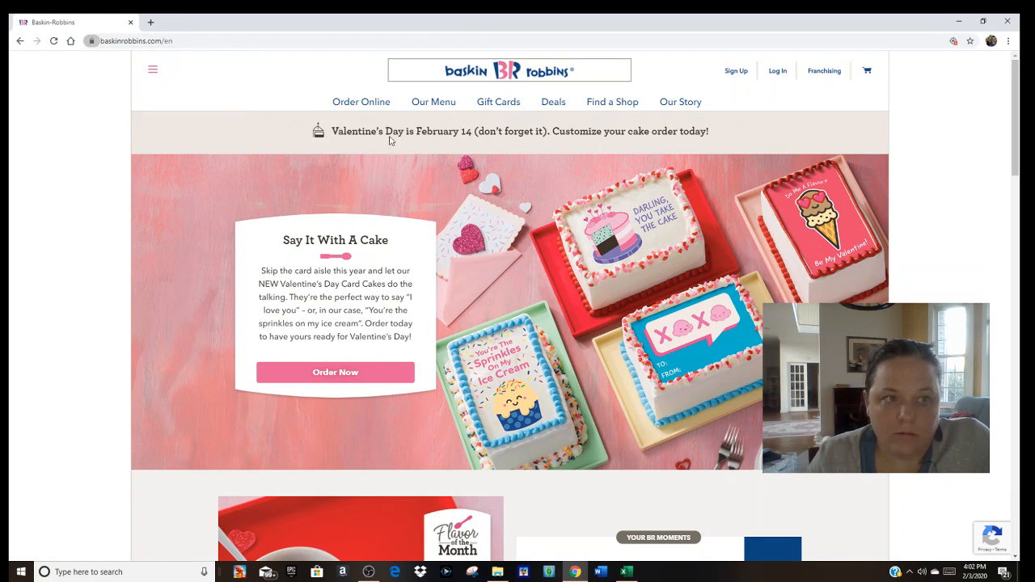
pyautogui.rightClick(510, 71)
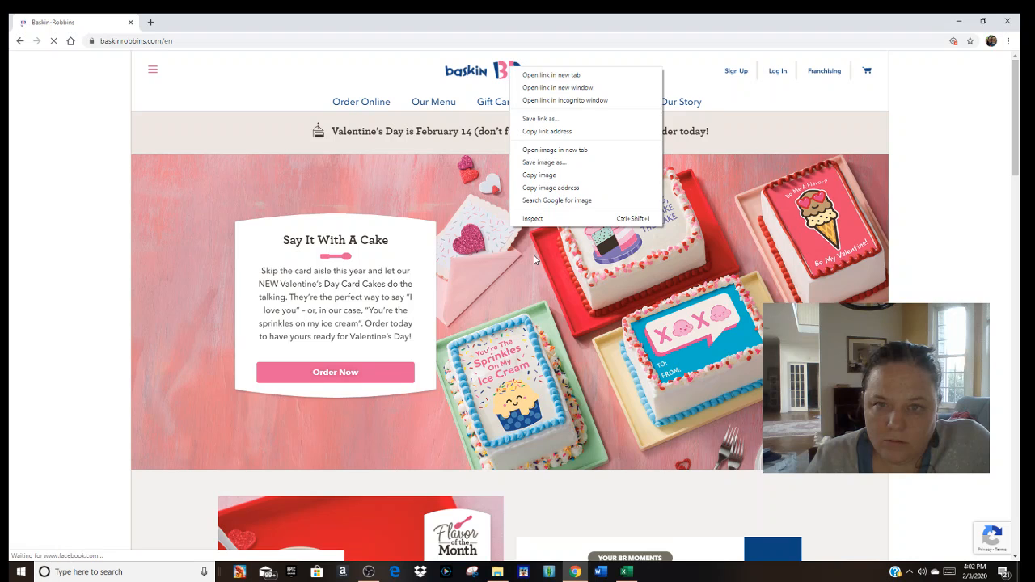
pyautogui.click(533, 176)
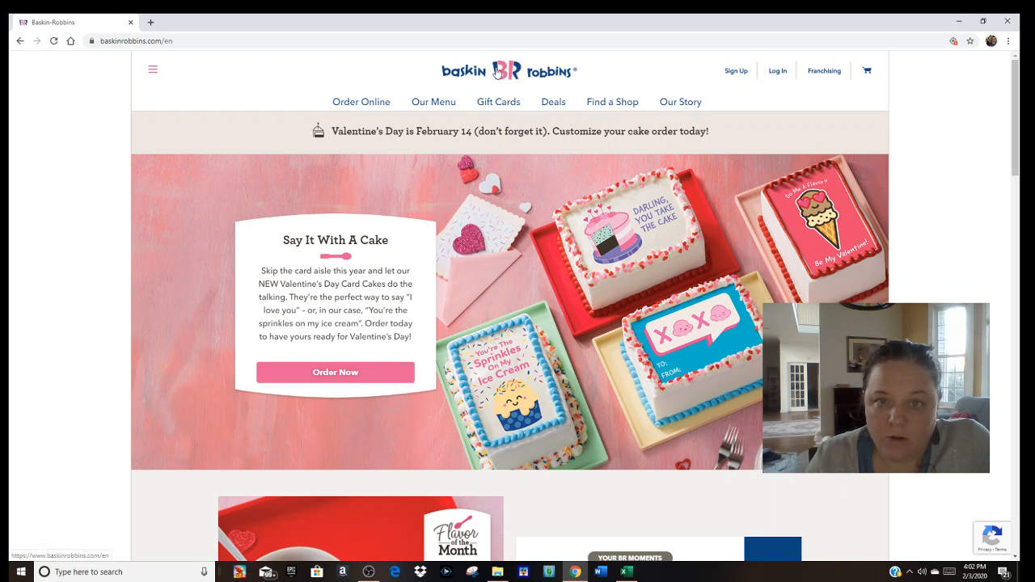
# Switch to Excel and paste the Baskin-Robbins logo at cell A20, keeping source formatting
pyautogui.click(624, 573)
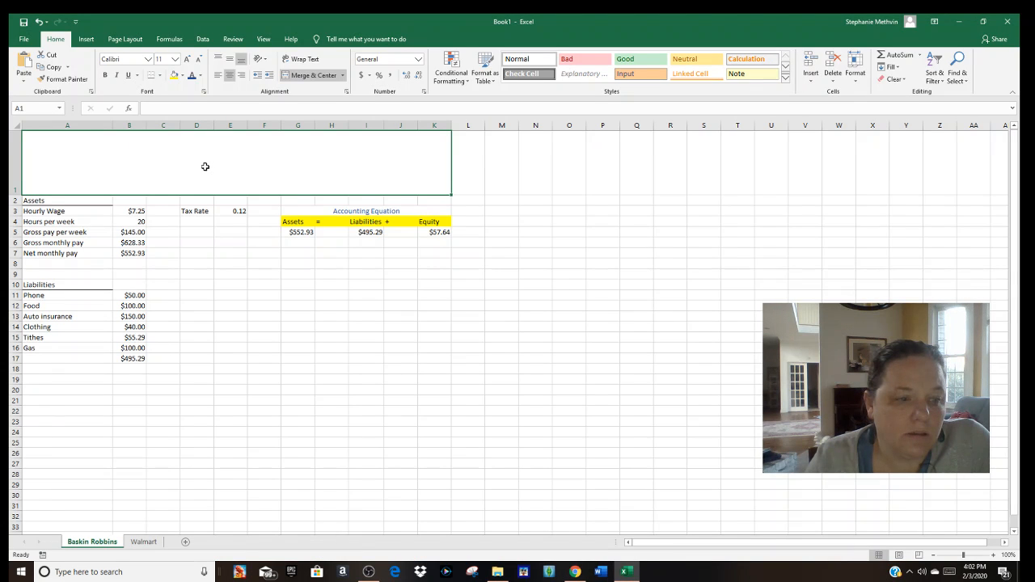
pyautogui.click(68, 391)
pyautogui.rightClick(70, 392)
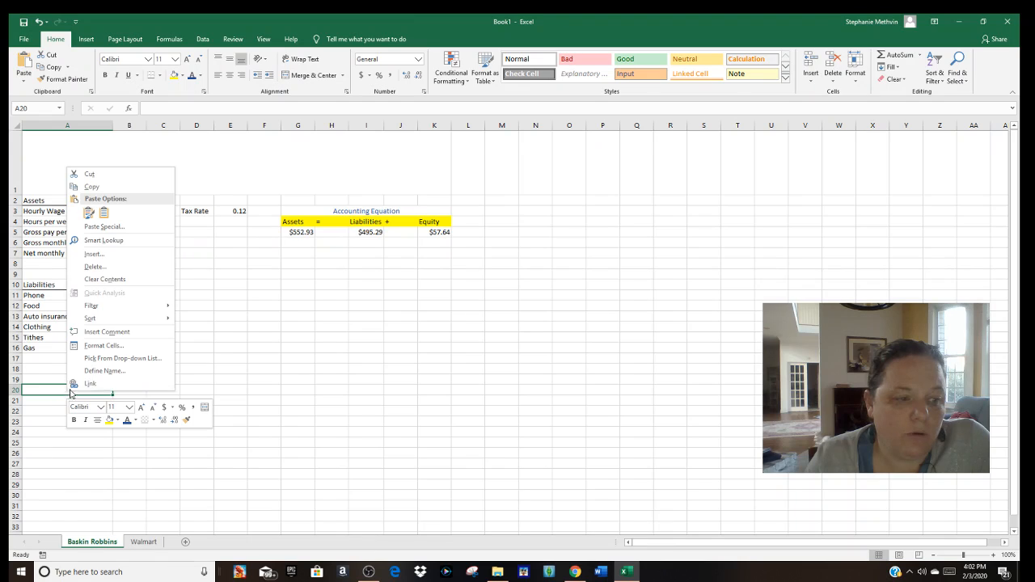
pyautogui.click(90, 216)
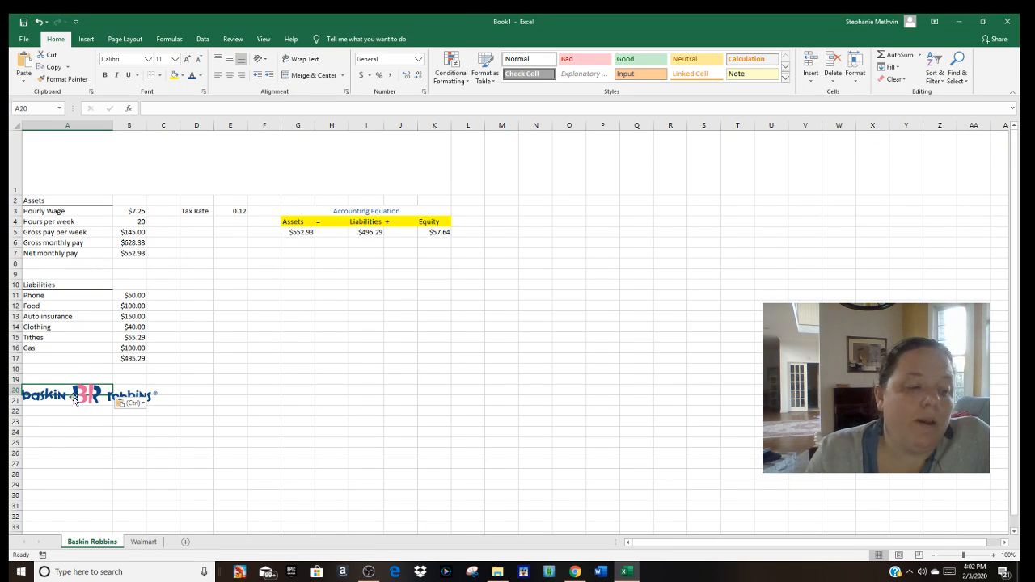
# Move the logo into the merged header in row 1 and enlarge it to about 0.83" high by 5.81" wide
pyautogui.moveTo(91, 397); pyautogui.dragTo(219, 157)
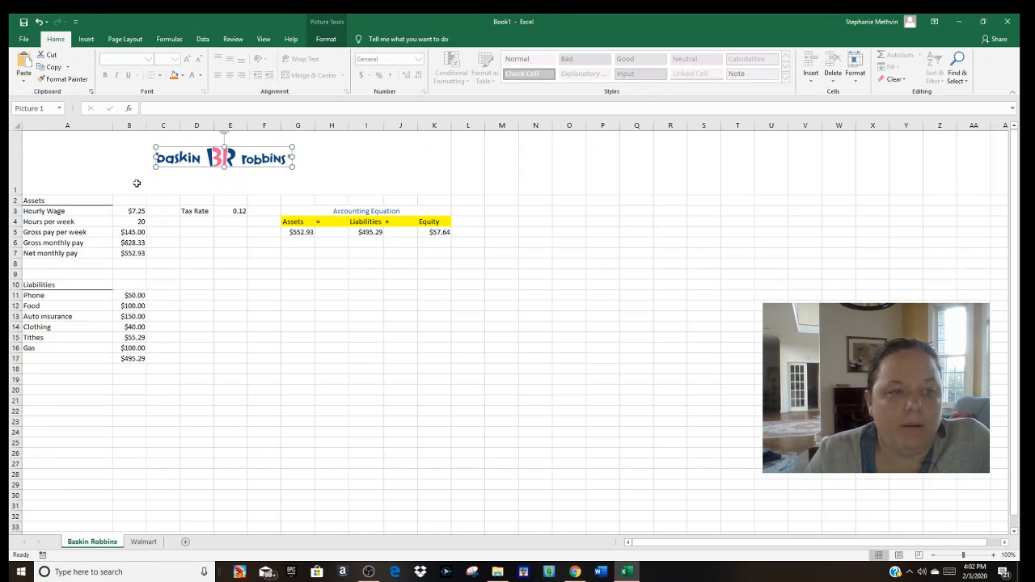
pyautogui.moveTo(156, 165); pyautogui.dragTo(42, 183)
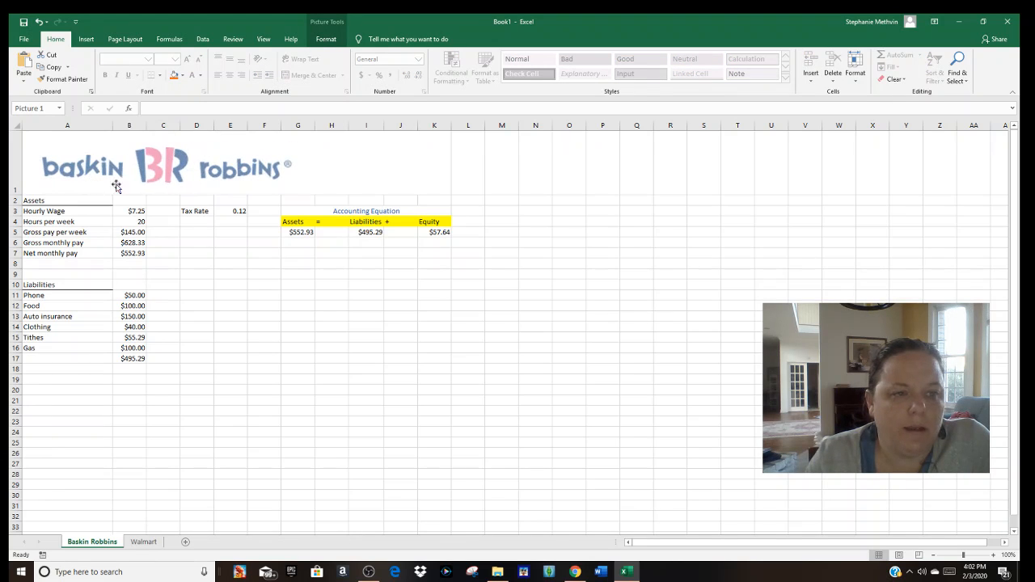
pyautogui.moveTo(292, 182); pyautogui.dragTo(343, 181)
pyautogui.moveTo(186, 165); pyautogui.dragTo(233, 164)
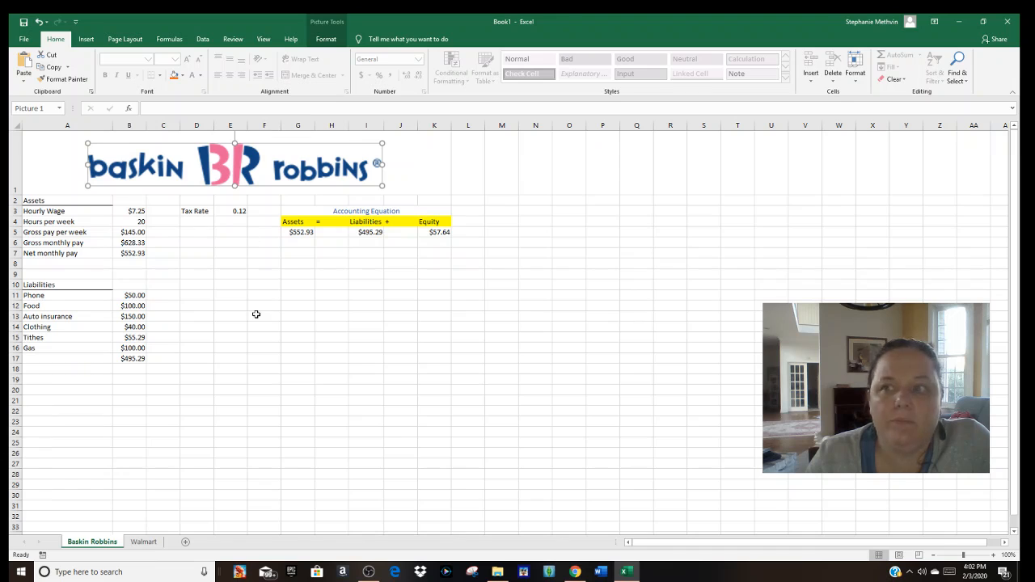
pyautogui.click(859, 79)
pyautogui.click(859, 79)
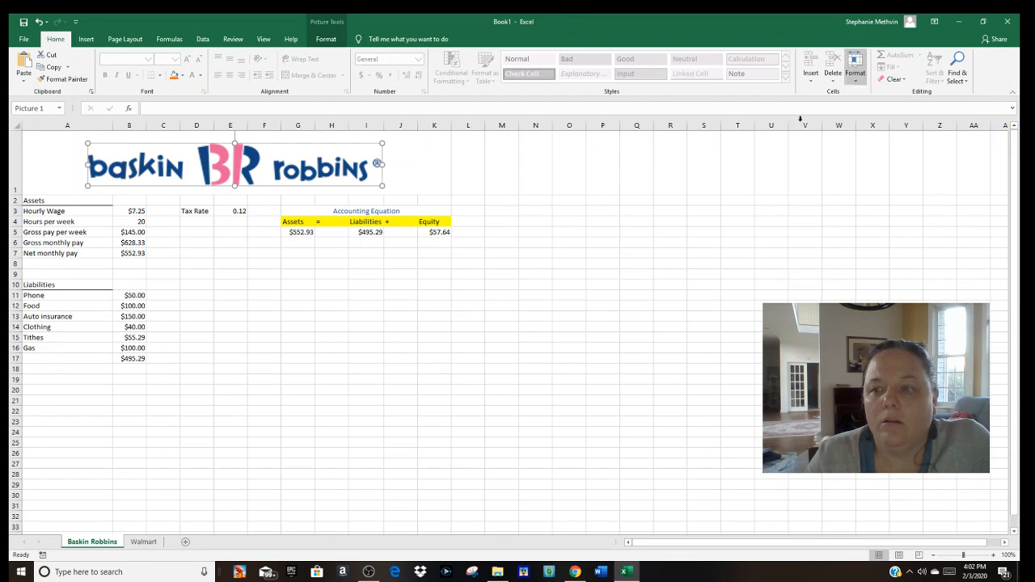
pyautogui.click(243, 328)
pyautogui.click(214, 158)
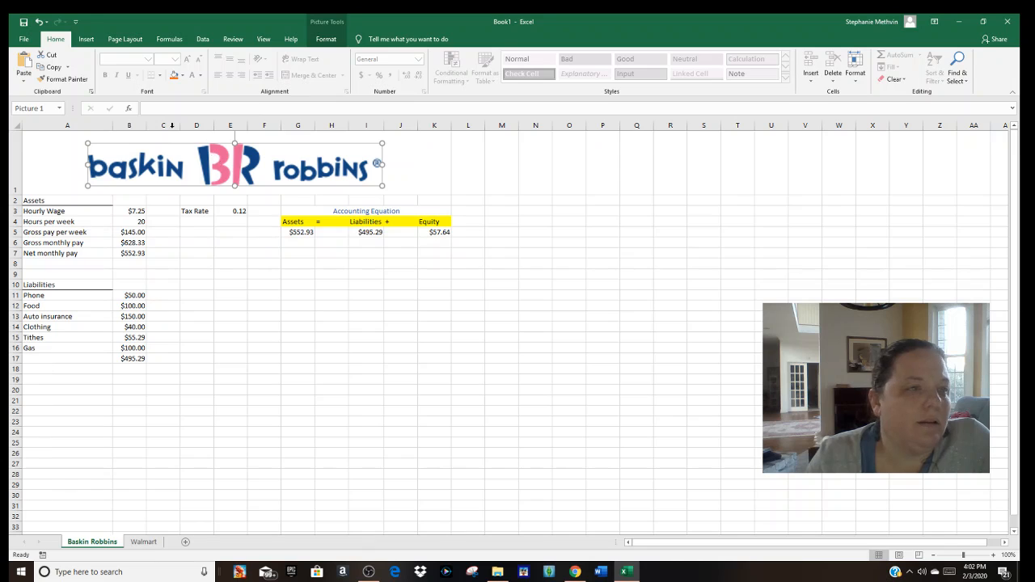
pyautogui.click(326, 39)
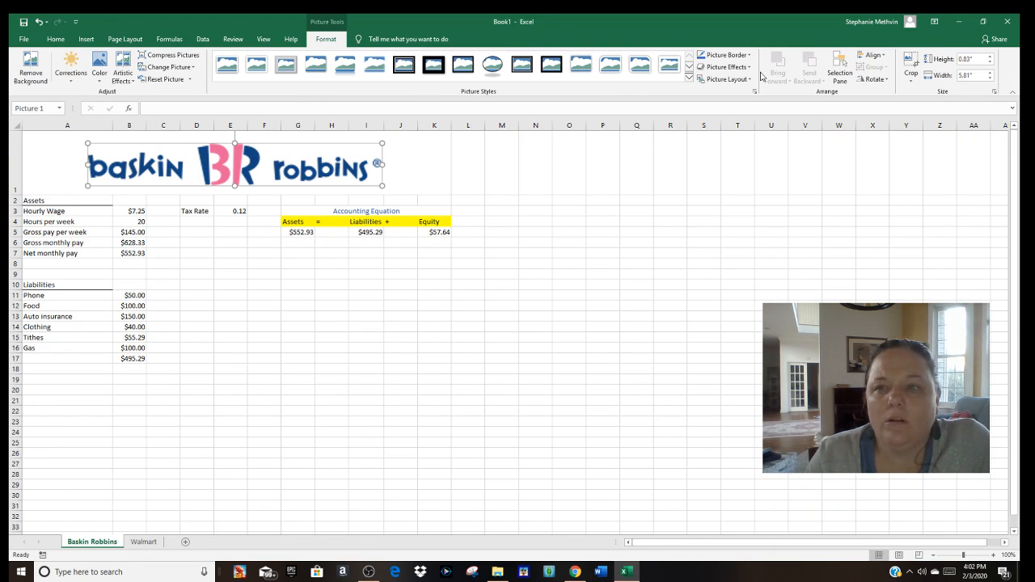
pyautogui.click(877, 55)
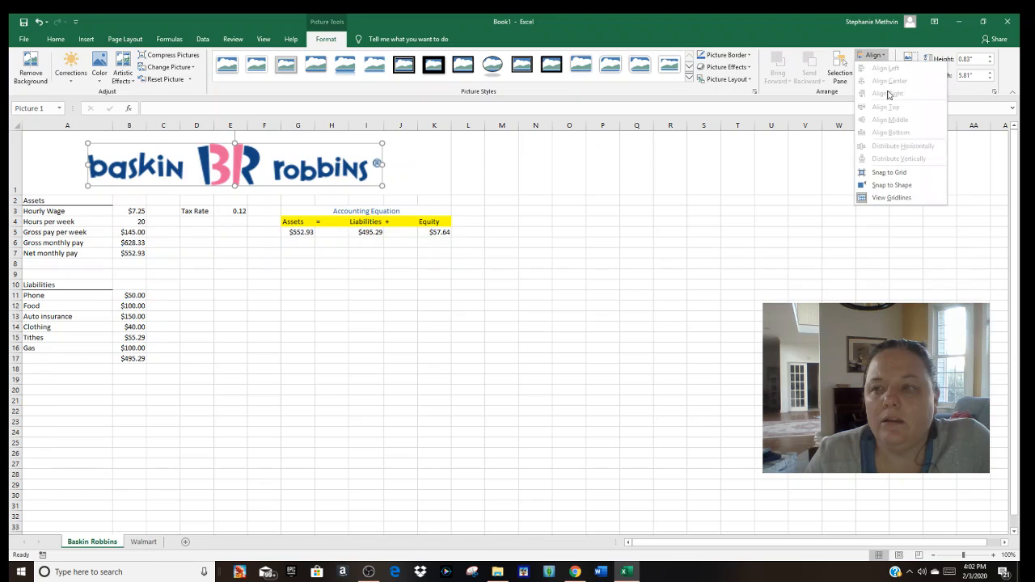
pyautogui.click(786, 258)
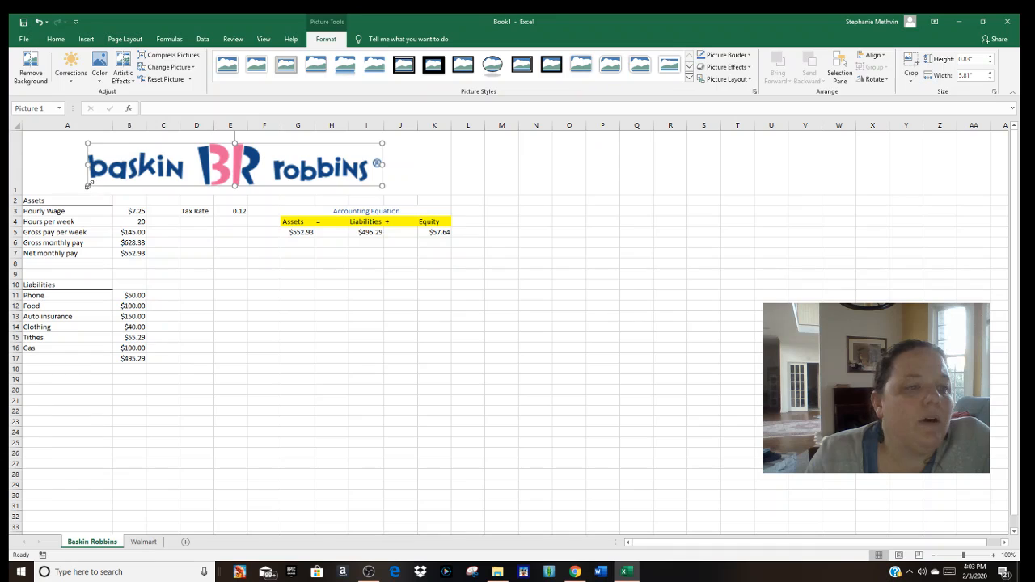
# Shrink the logo slightly and center it by eye within the merged header over columns A to K
pyautogui.moveTo(88, 185); pyautogui.dragTo(141, 179)
pyautogui.moveTo(255, 159); pyautogui.dragTo(227, 167)
pyautogui.click(245, 404)
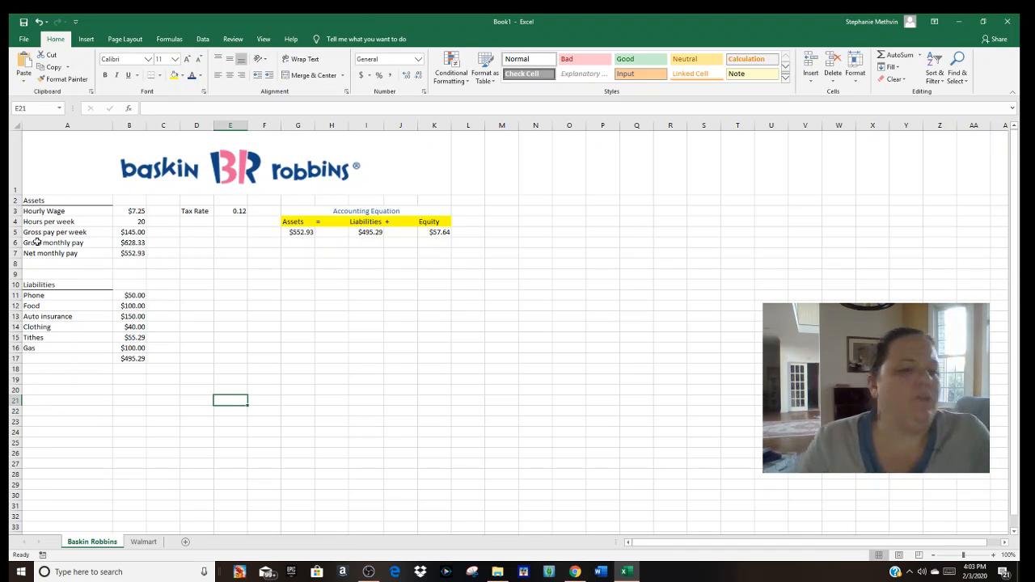
# Enter the heading Equity in cell A19 and give it a bottom border like the other section headings
pyautogui.click(32, 382)
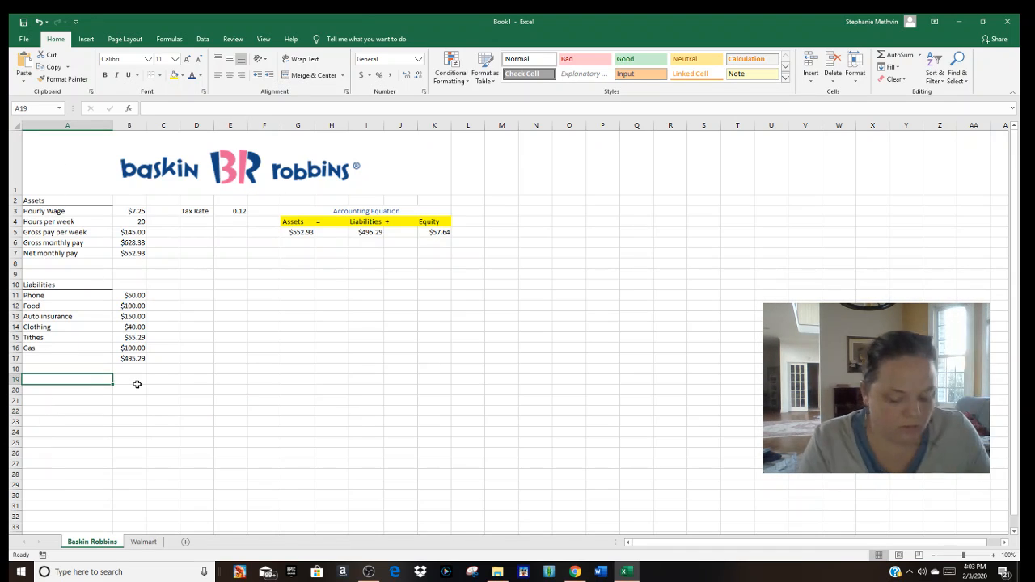
pyautogui.write('Equity')
pyautogui.press('Return')
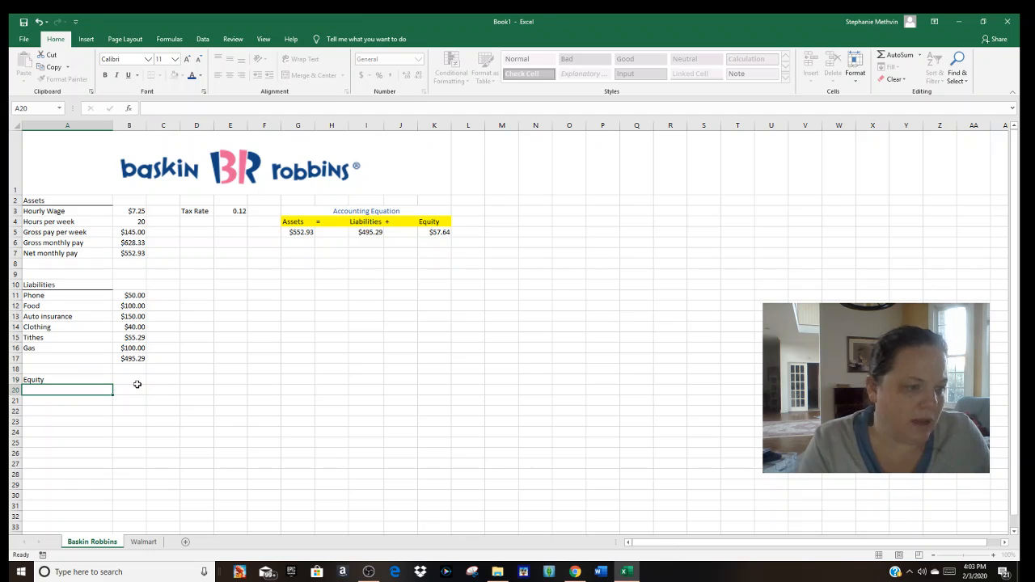
pyautogui.click(46, 378)
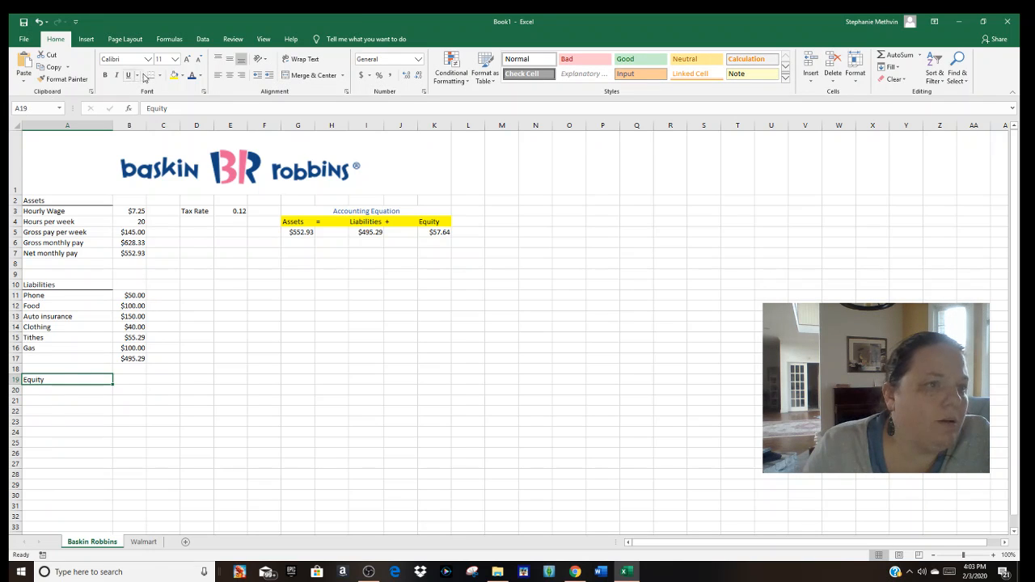
pyautogui.click(79, 392)
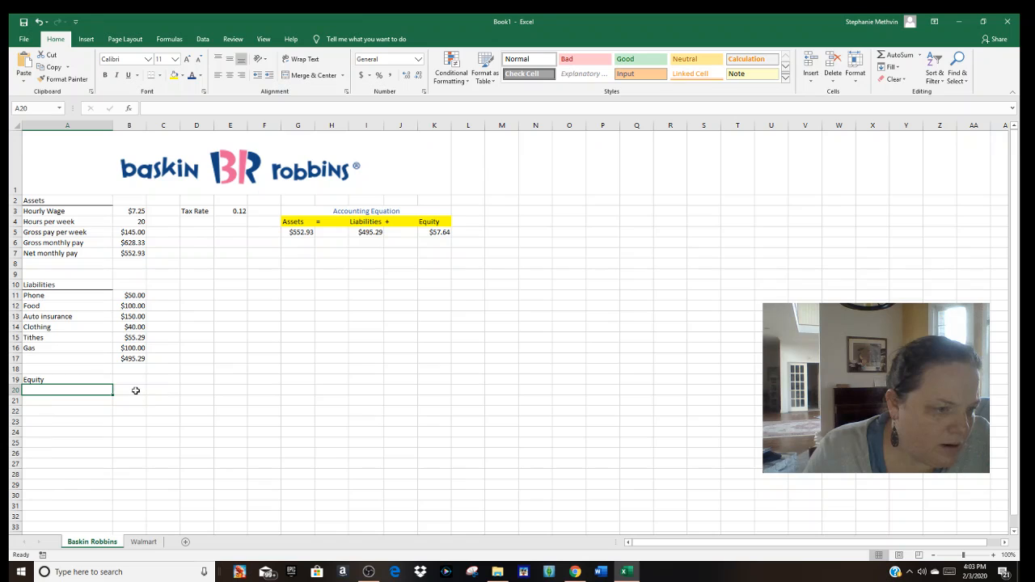
# Enter the formula =K5 in cell B19 to link it to the accounting equation's equity amount
pyautogui.click(136, 380)
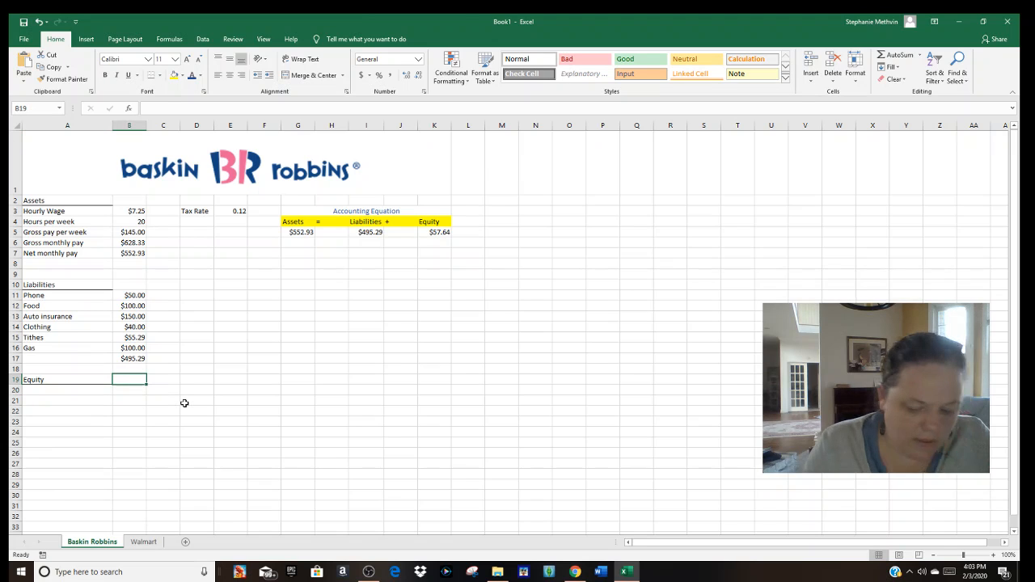
pyautogui.write('=')
pyautogui.click(435, 231)
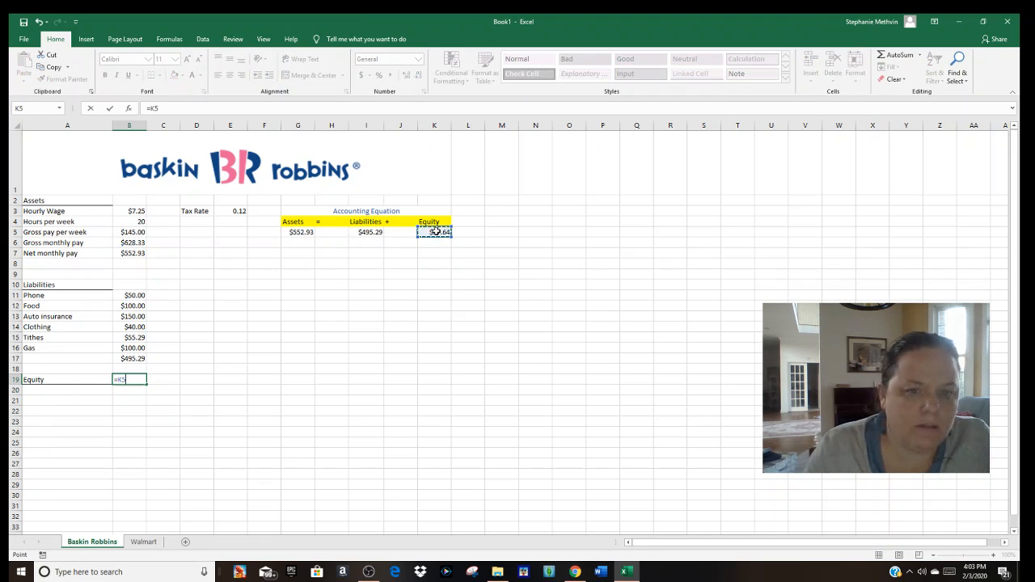
pyautogui.press('Return')
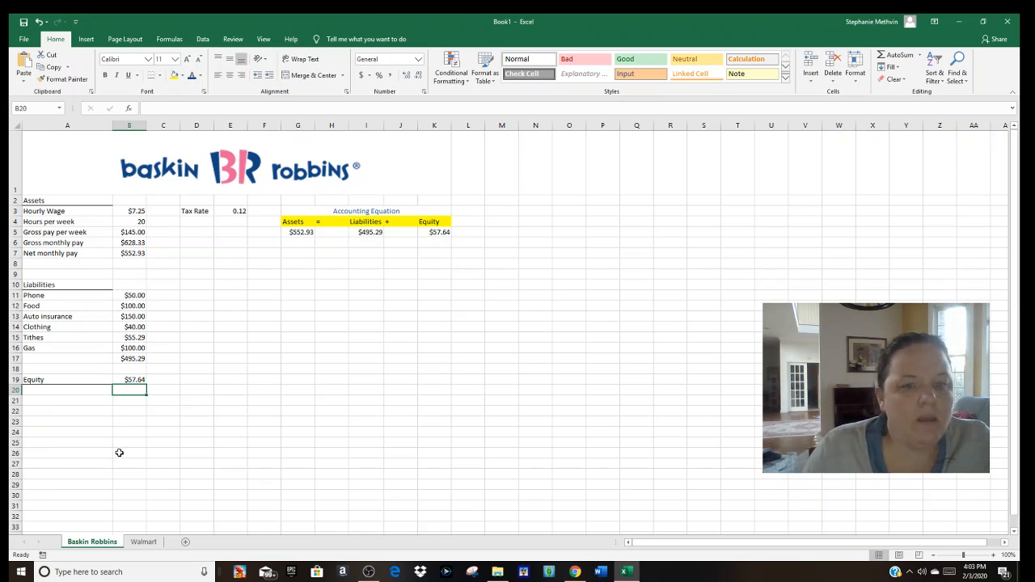
# Replace the formula in B19 with =B7-B17 to subtract total liabilities from net monthly pay
pyautogui.click(139, 380)
pyautogui.write('=')
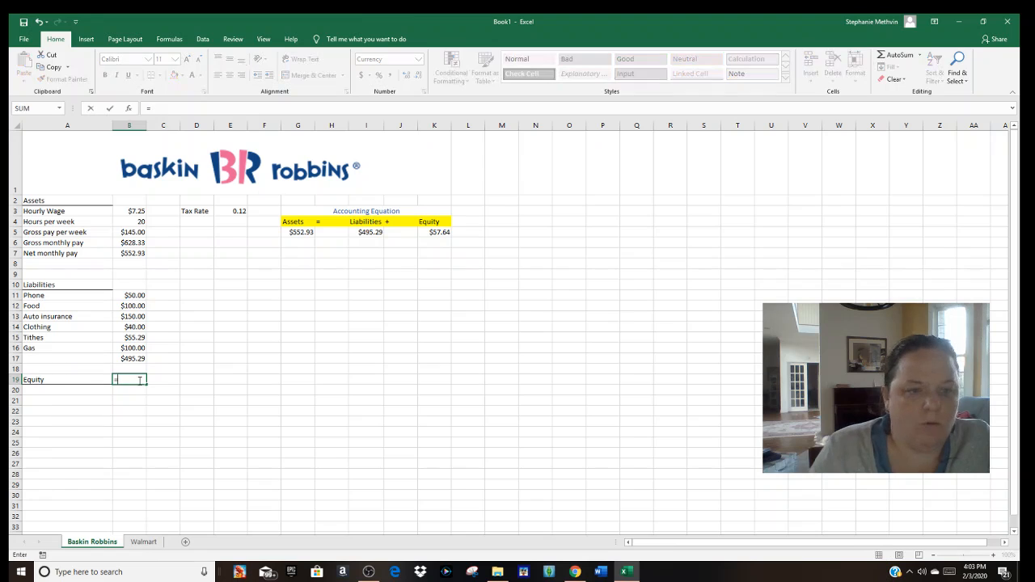
pyautogui.click(129, 253)
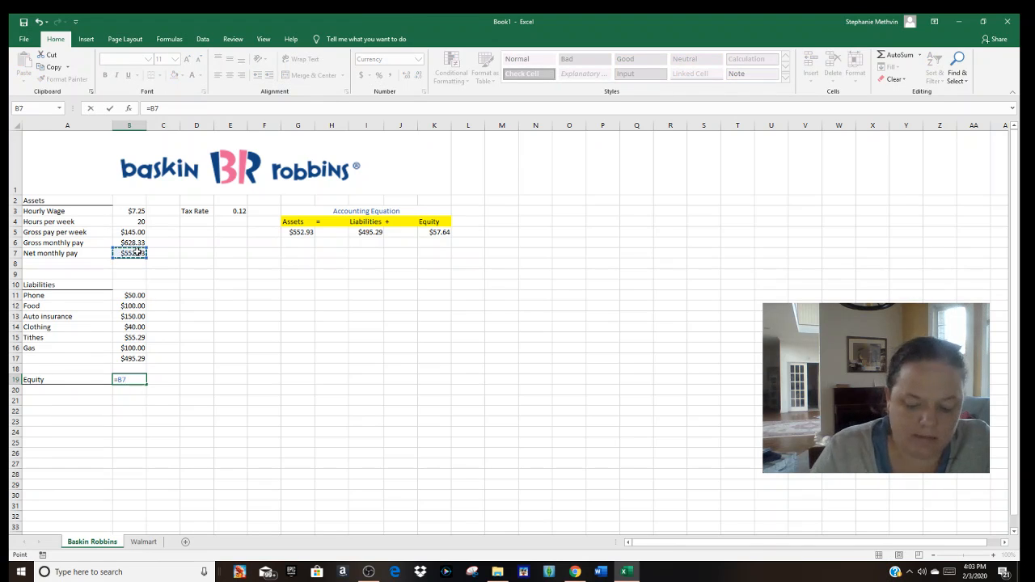
pyautogui.write('-')
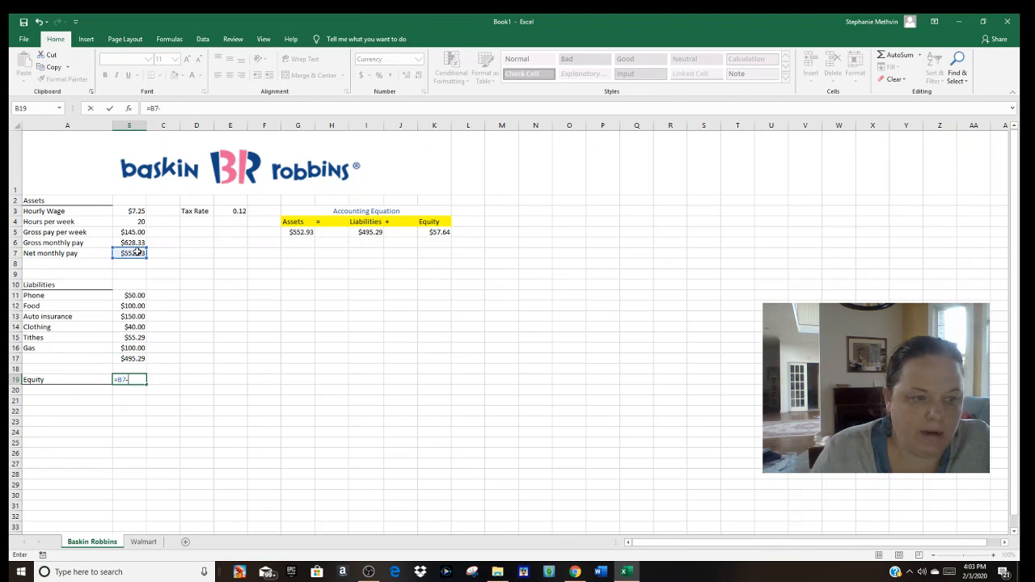
pyautogui.click(130, 359)
pyautogui.press('Return')
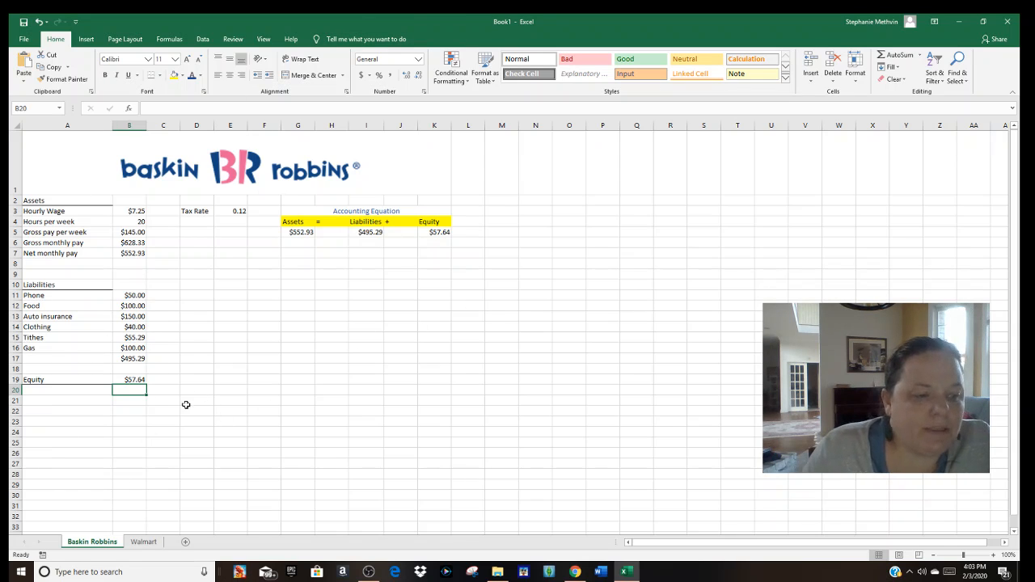
# Move the equity formula from cell B19 down to cell B20, below the Equity heading row
pyautogui.click(131, 379)
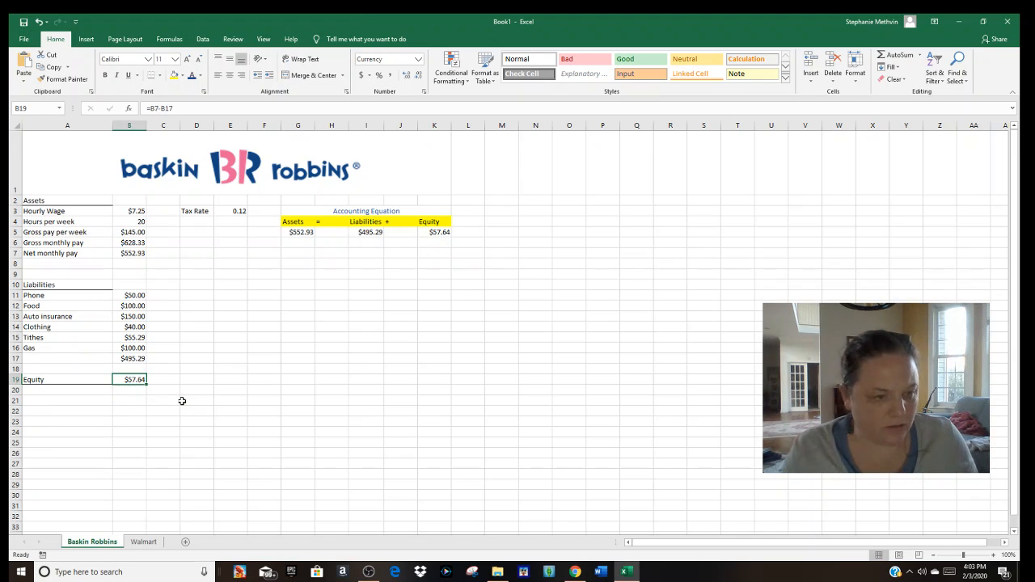
pyautogui.hotkey('ctrl', 'c')
pyautogui.click(132, 391)
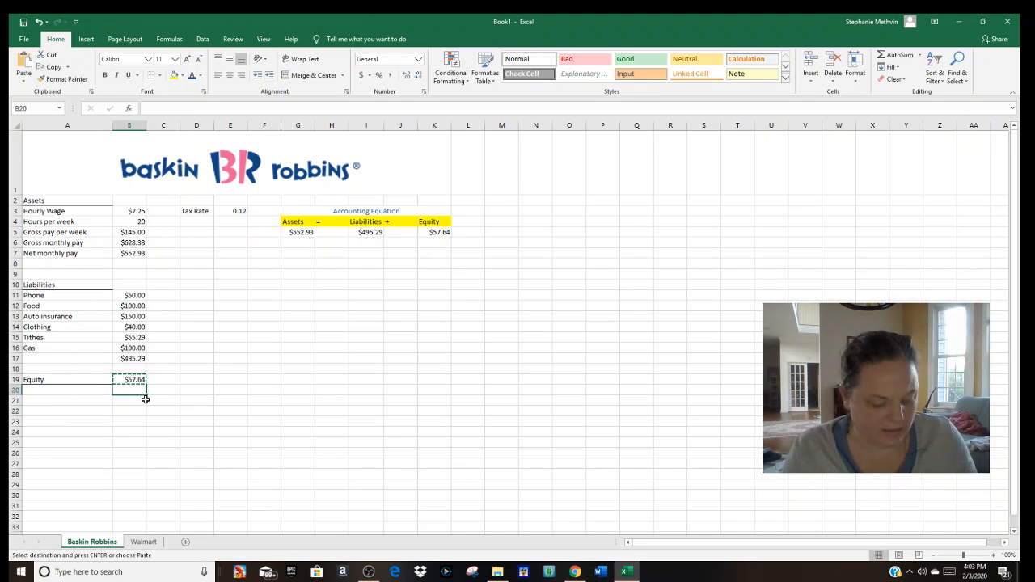
pyautogui.press('Return')
pyautogui.click(126, 423)
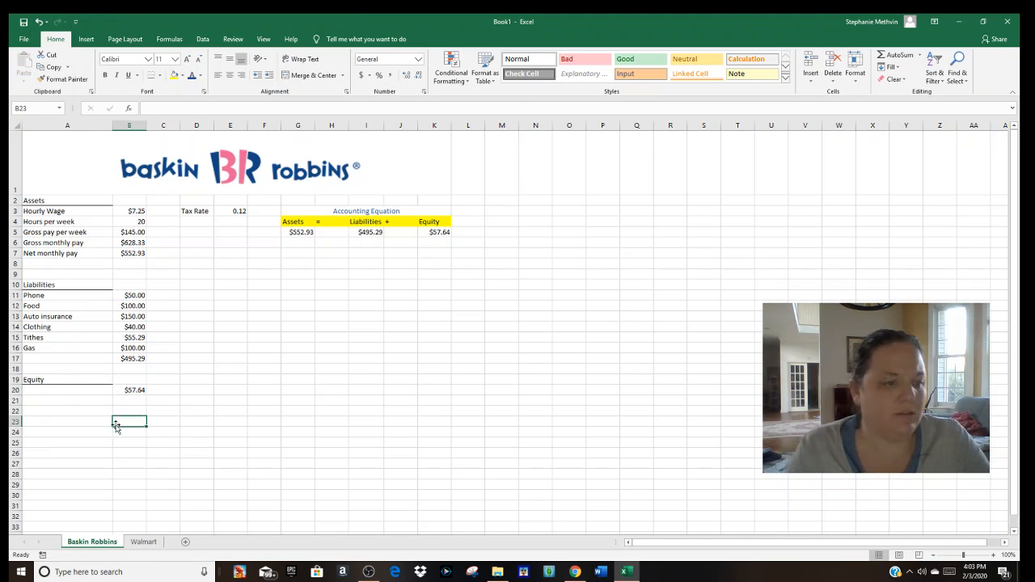
# Label the equity amount by entering Wiggle room in cell A20
pyautogui.click(71, 391)
pyautogui.write('Wiggle')
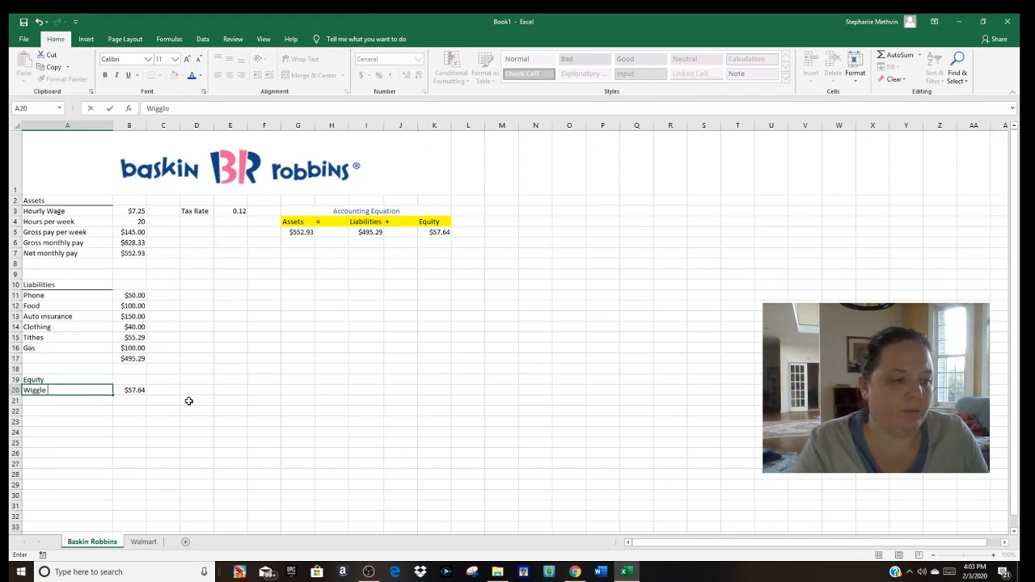
pyautogui.write(' room')
pyautogui.press('Return')
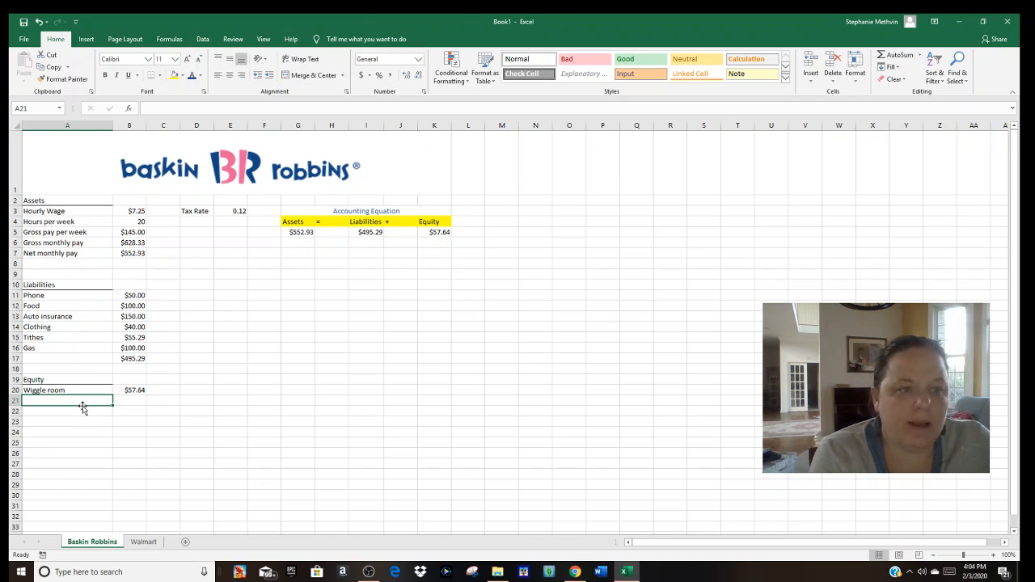
# Copy the labels in A2:A20 of the Baskin Robbins sheet to the Walmart sheet starting at A3, and widen column A to fit them
pyautogui.click(144, 543)
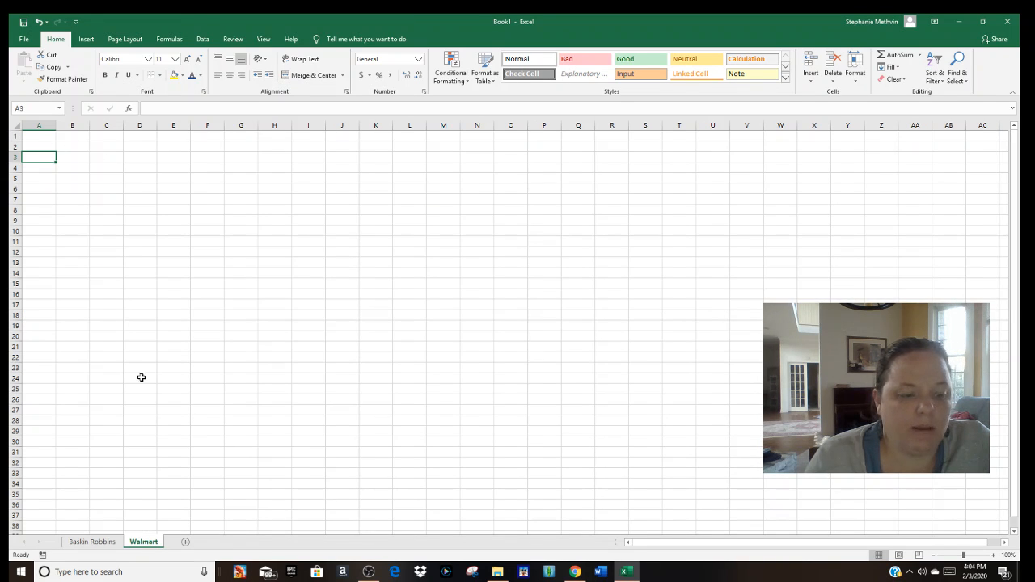
pyautogui.click(84, 545)
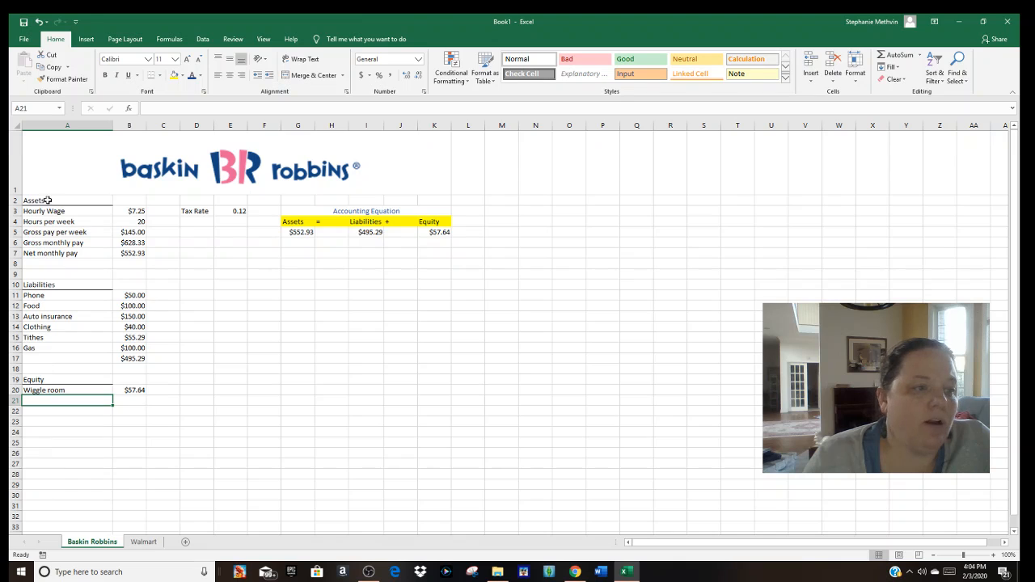
pyautogui.moveTo(49, 199); pyautogui.dragTo(64, 390)
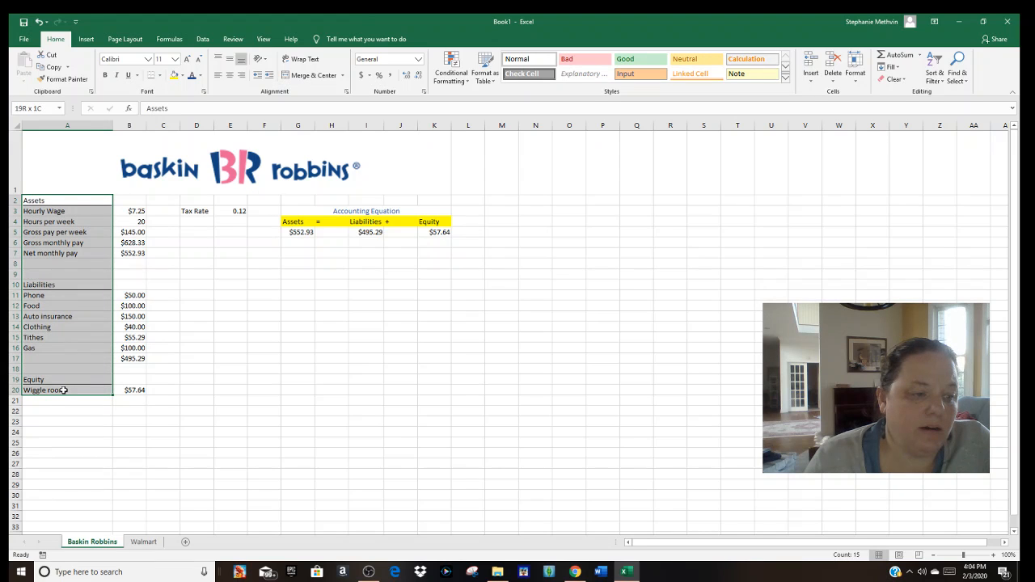
pyautogui.rightClick(61, 232)
pyautogui.click(81, 249)
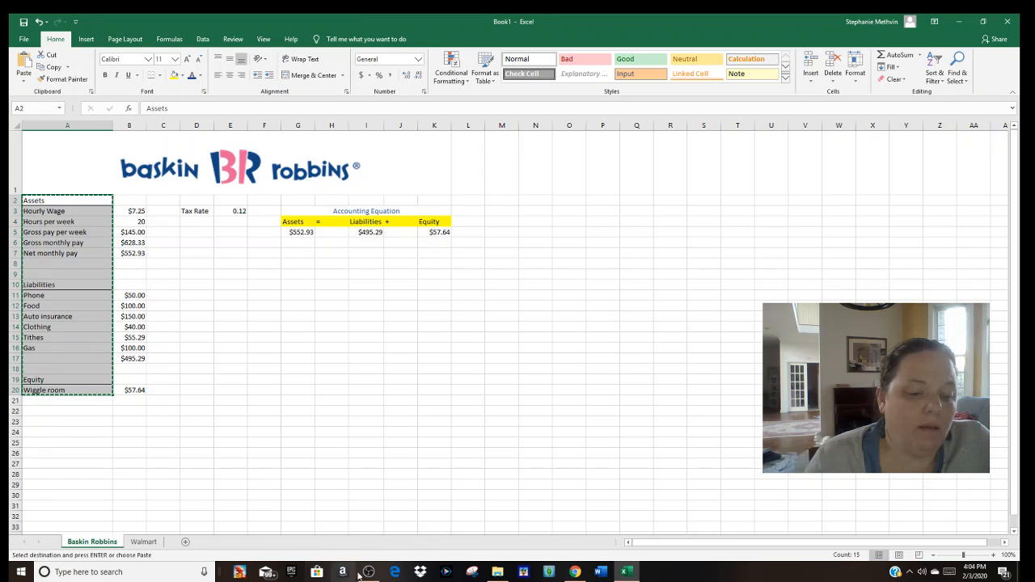
pyautogui.click(143, 541)
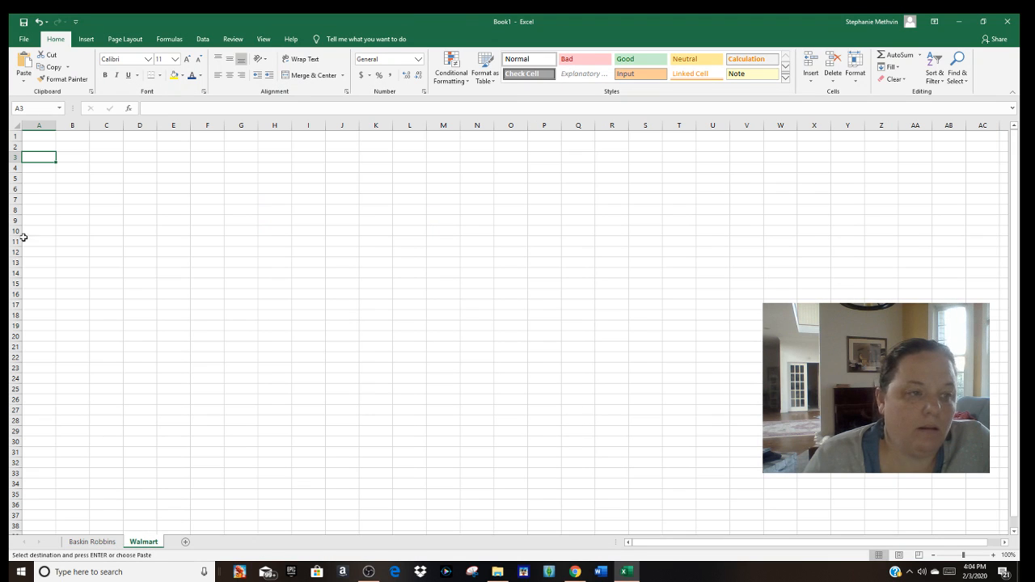
pyautogui.rightClick(41, 160)
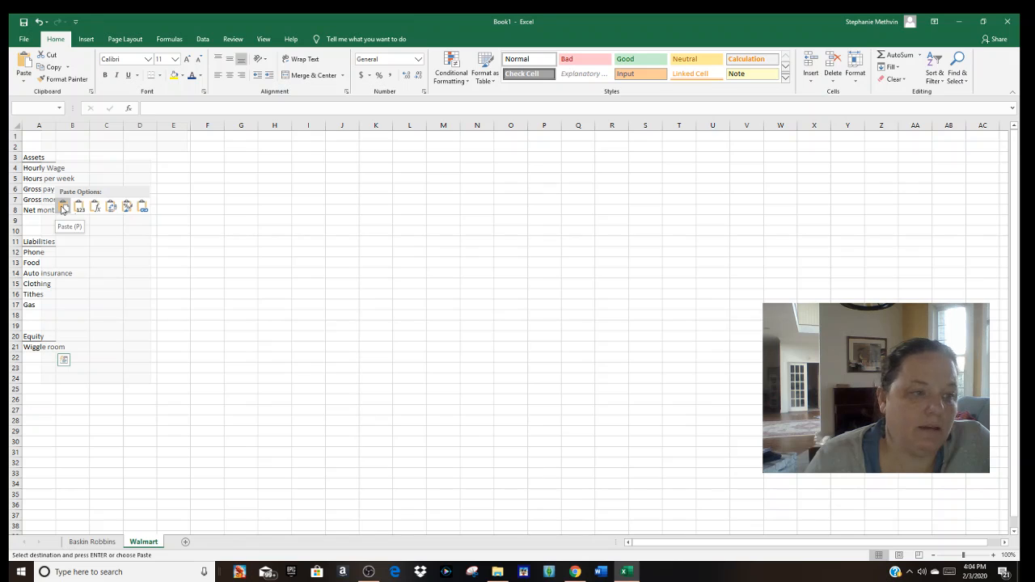
pyautogui.click(63, 208)
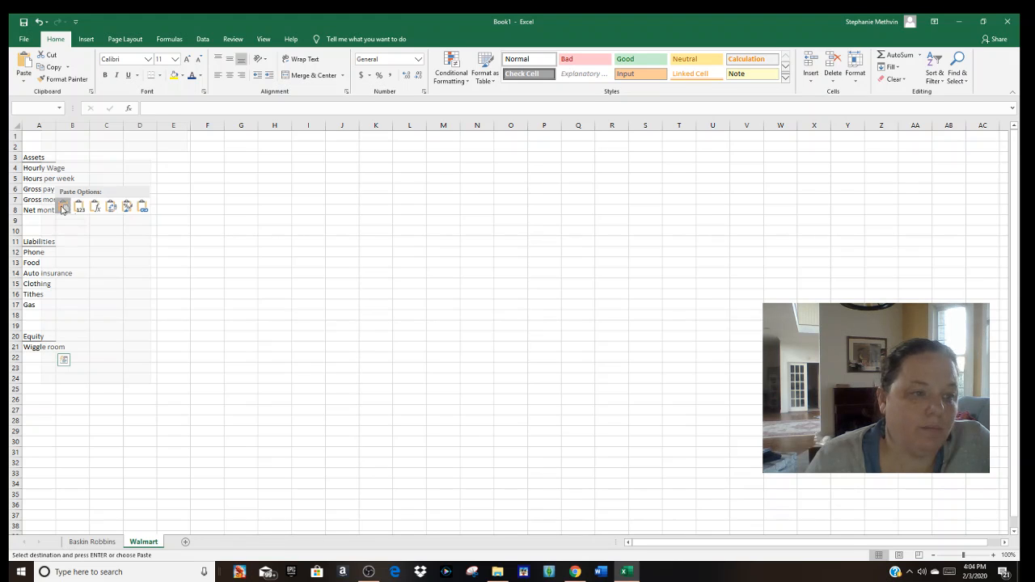
pyautogui.doubleClick(55, 124)
pyautogui.click(133, 391)
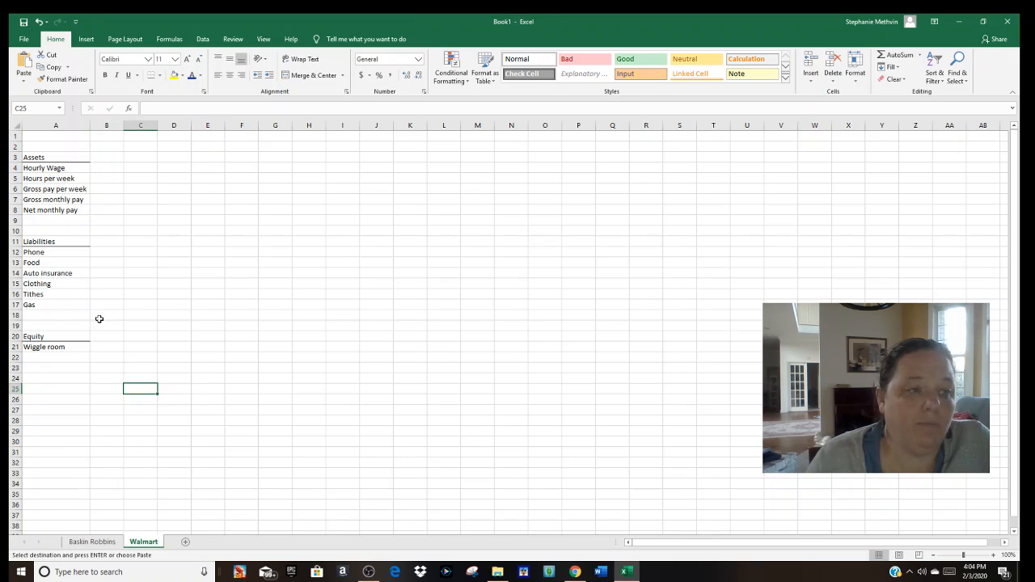
# On the Walmart sheet, enter an hourly wage of 10 in B4 and 35 hours per week in B5
pyautogui.click(107, 166)
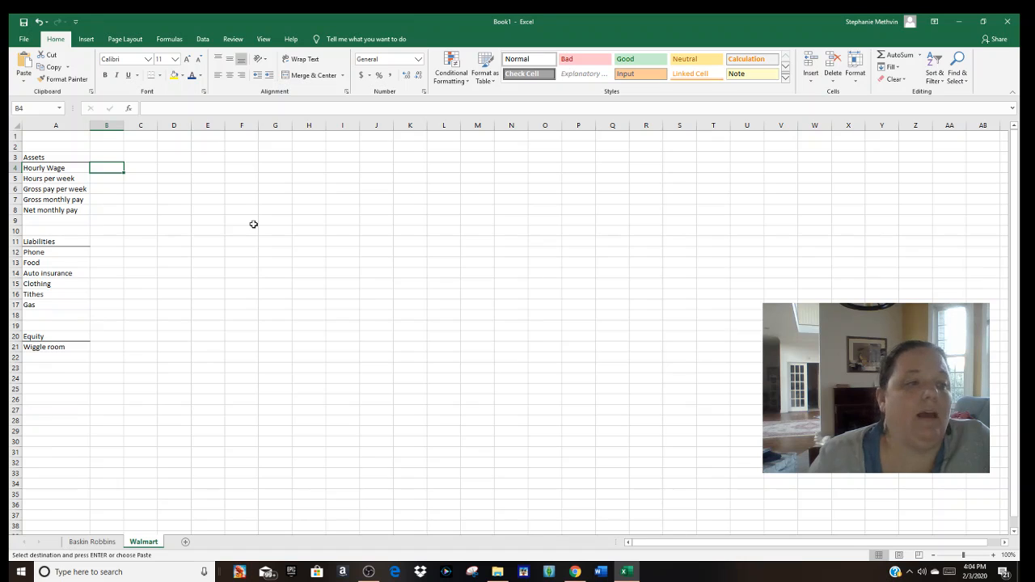
pyautogui.write('10')
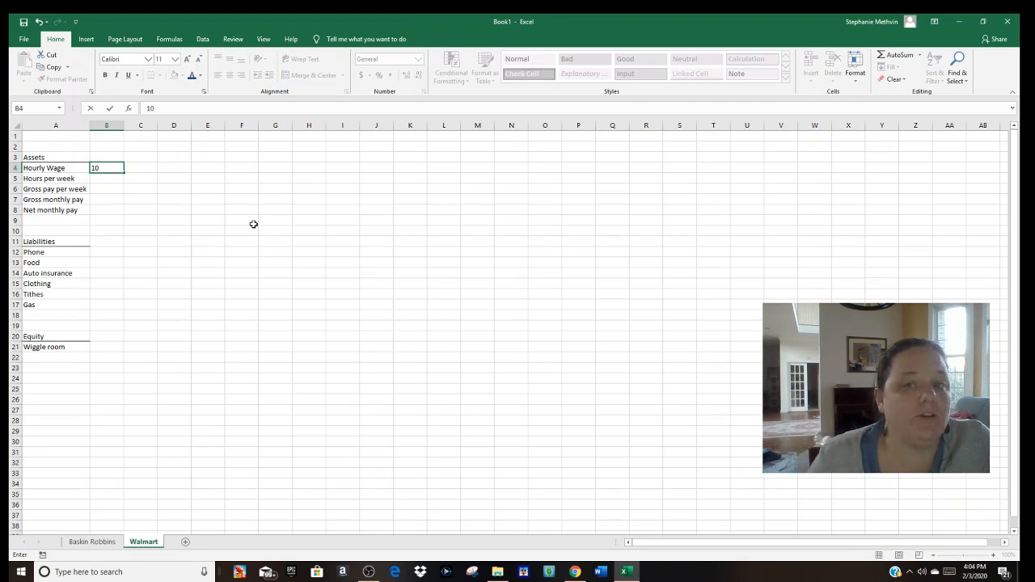
pyautogui.press('Return')
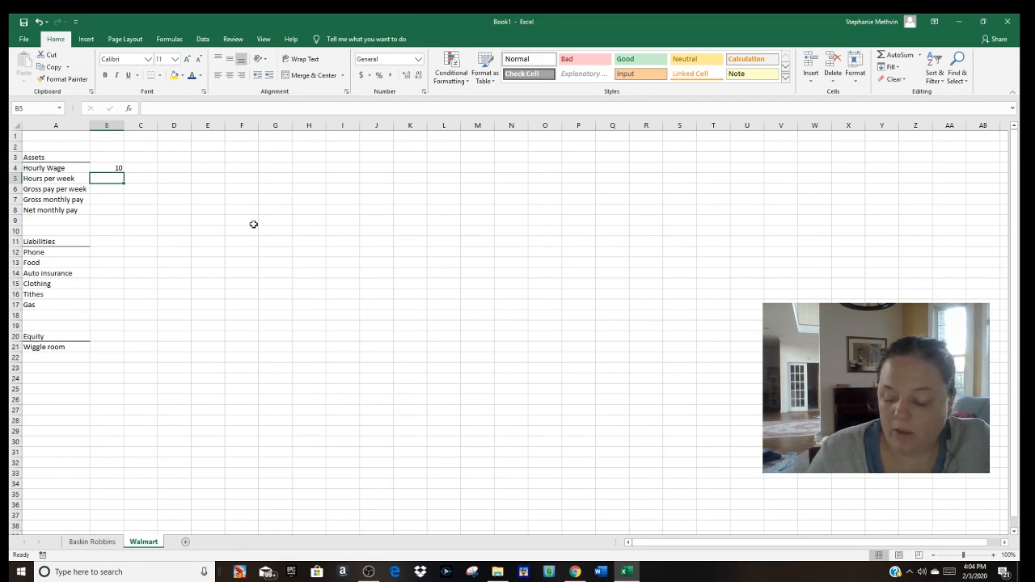
pyautogui.write('35')
pyautogui.press('Return')
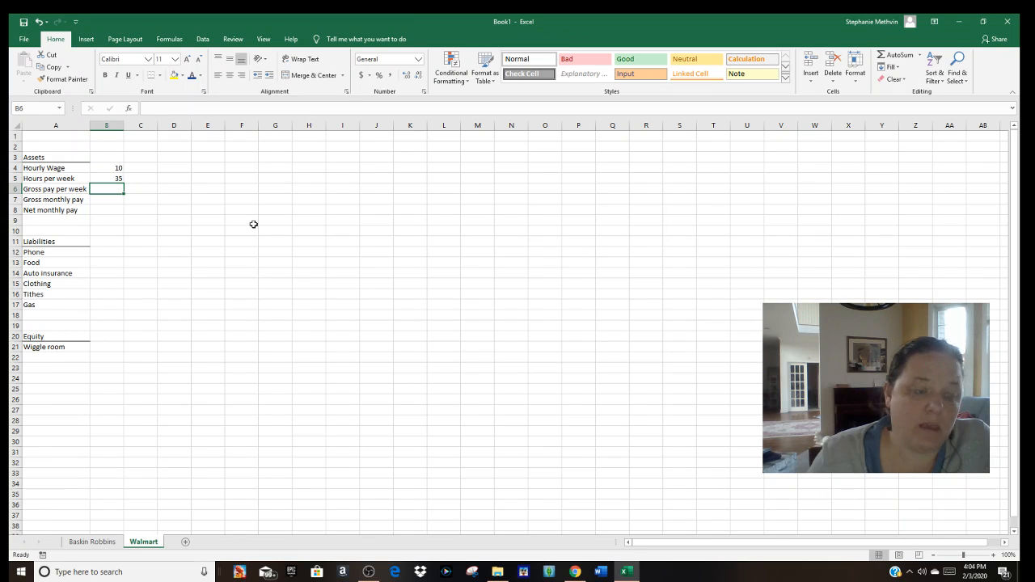
# Calculate the gross pay per week in B6 with the formula =B4*B5
pyautogui.write('=')
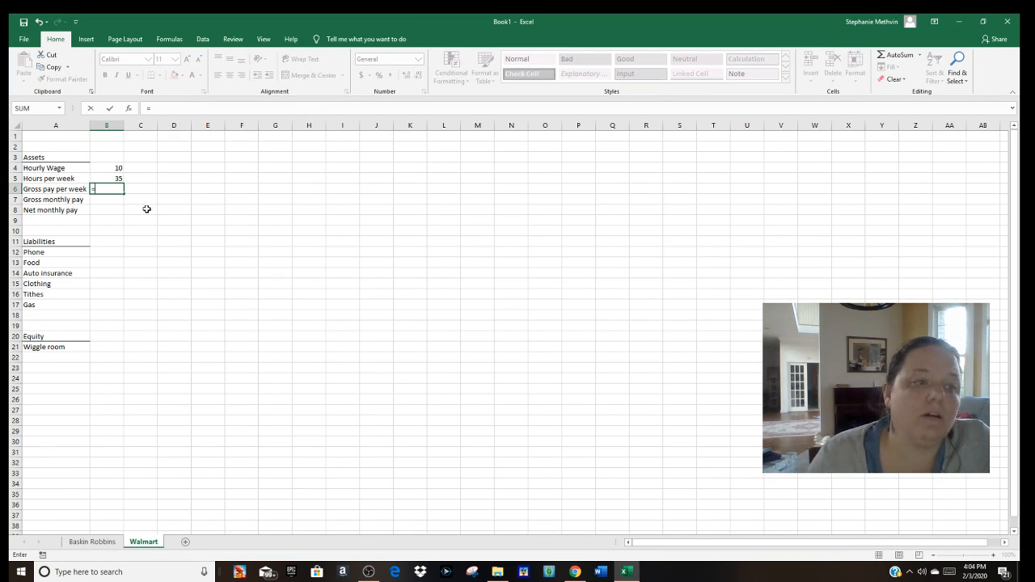
pyautogui.click(119, 169)
pyautogui.write('*')
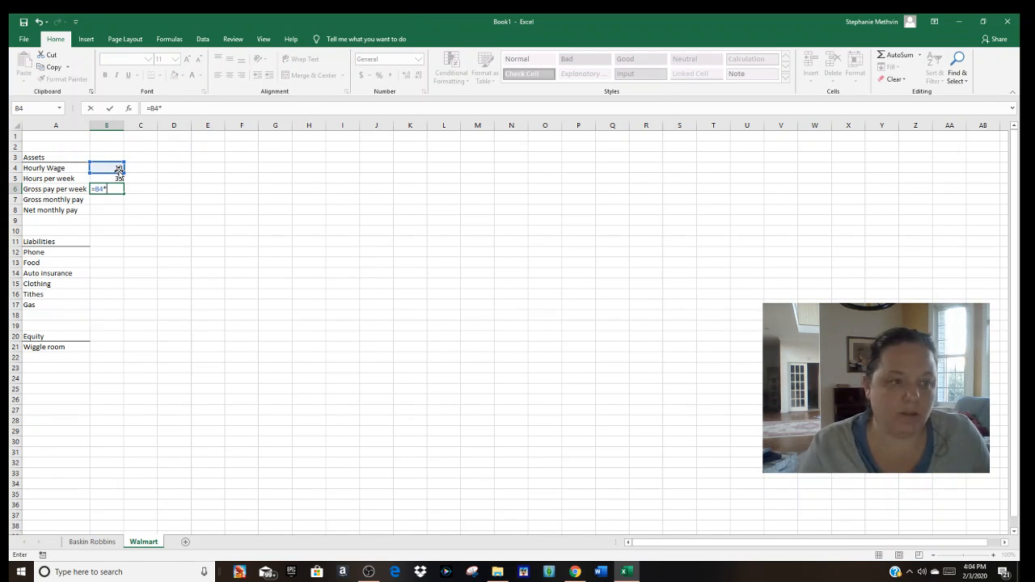
pyautogui.click(109, 178)
pyautogui.press('Return')
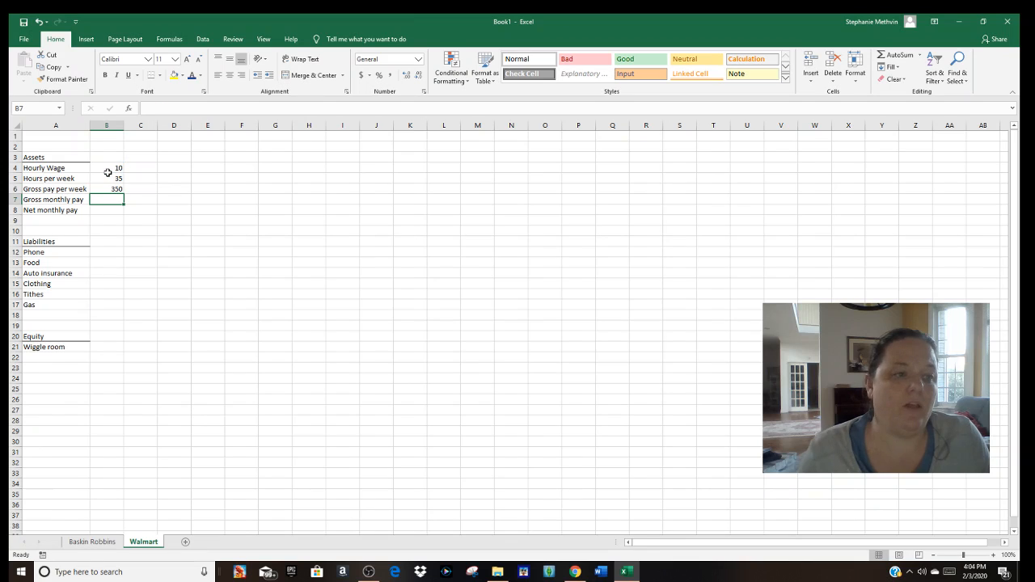
# Calculate the gross monthly pay in B7 with the formula =B6*(52/12)
pyautogui.write('=')
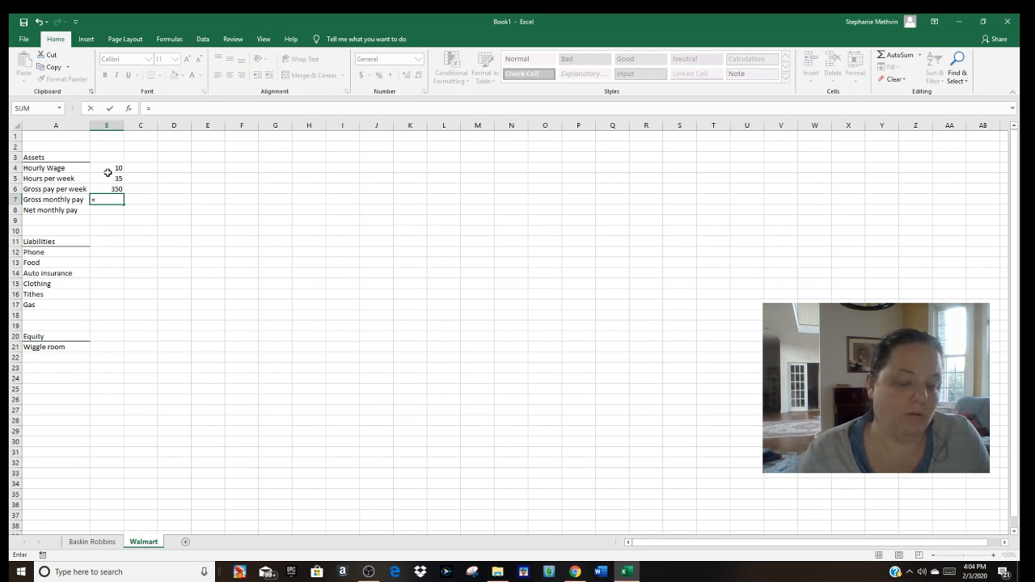
pyautogui.click(118, 187)
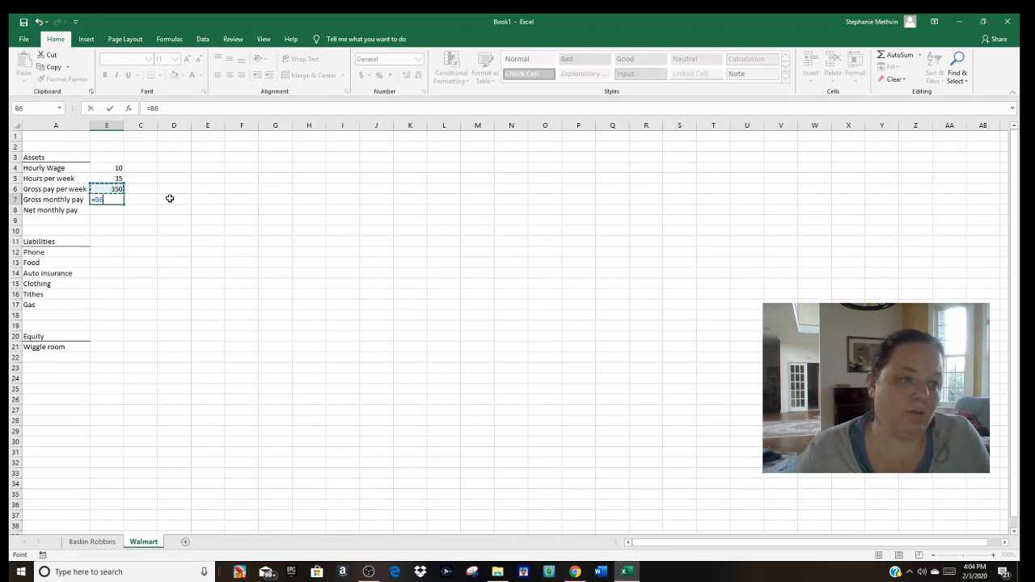
pyautogui.write('*')
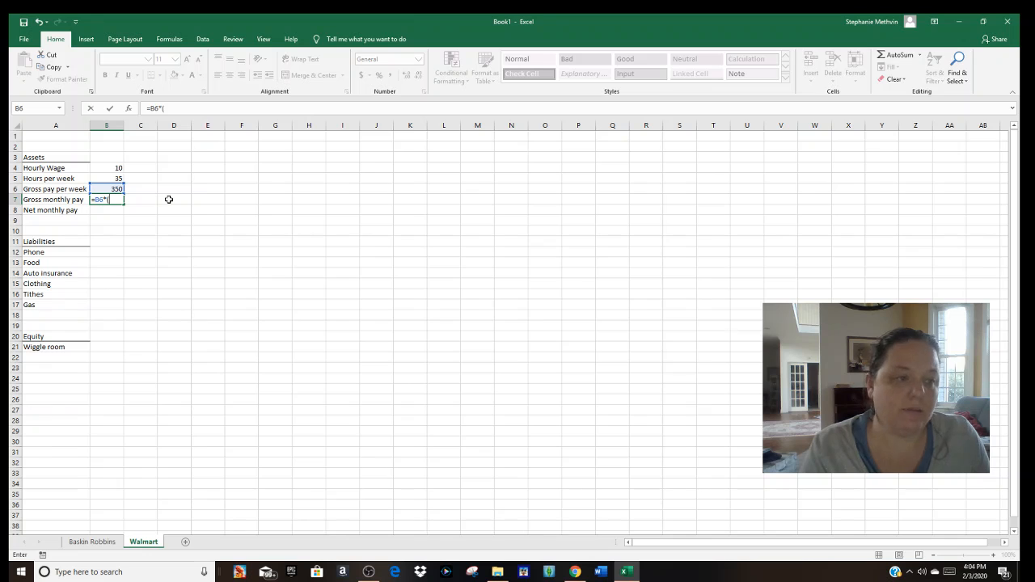
pyautogui.write('(52/12')
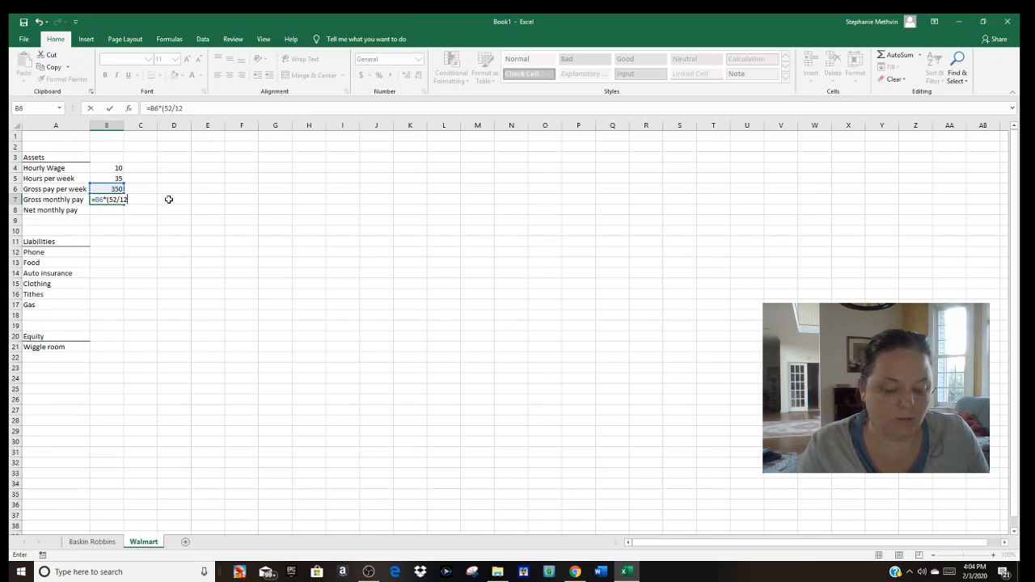
pyautogui.press('Return')
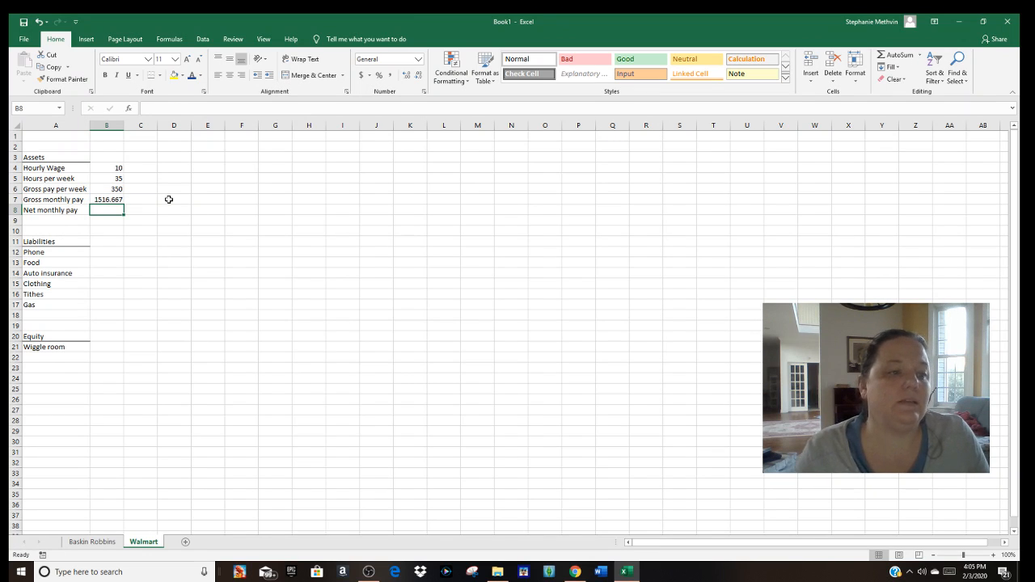
# Enter the label tax rate in cell D3 and the rate 0.12 beside it in E3
pyautogui.write('=')
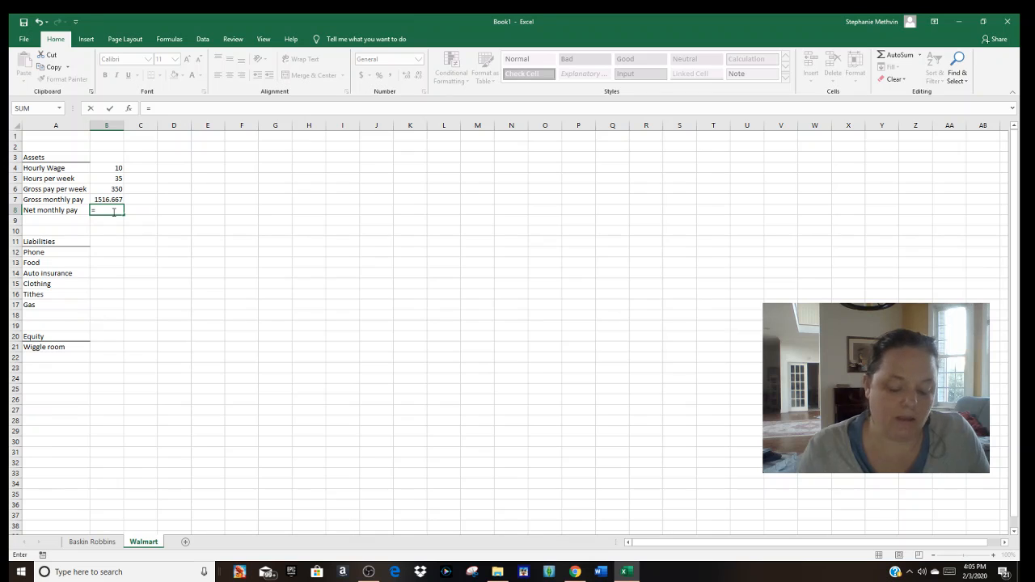
pyautogui.press('Escape')
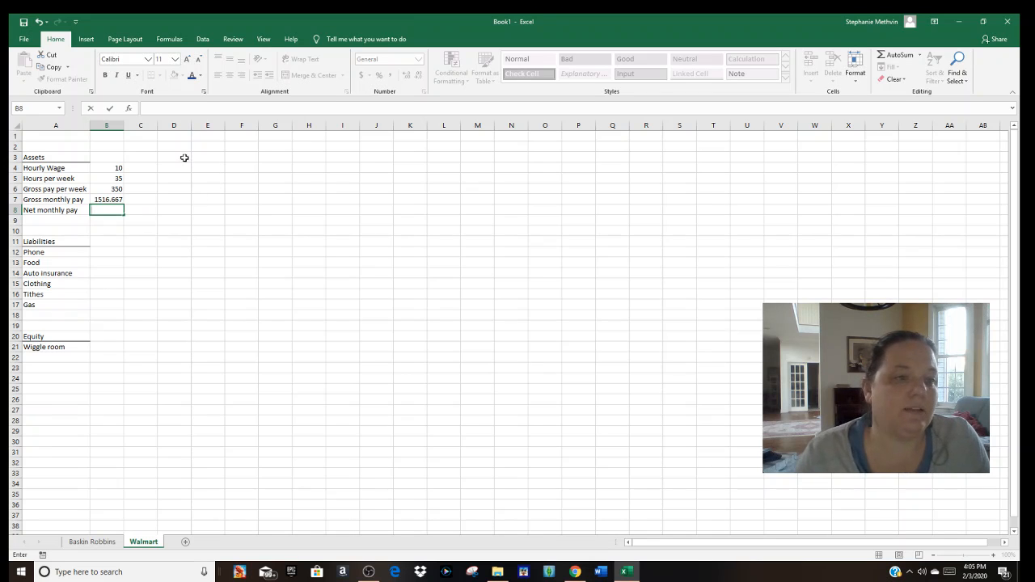
pyautogui.click(171, 158)
pyautogui.write('ta')
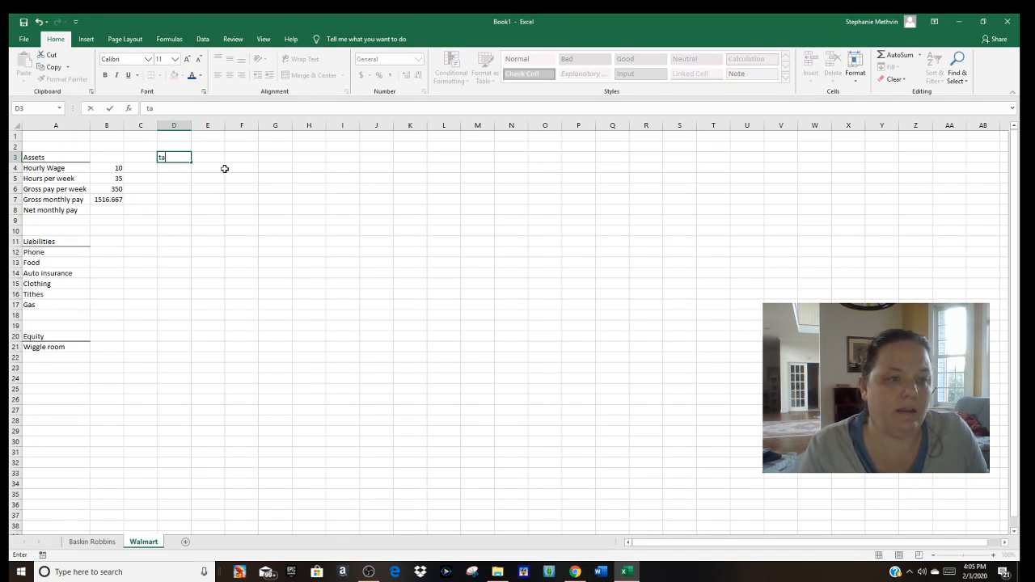
pyautogui.write('x rate')
pyautogui.press('Tab')
pyautogui.write('0.12')
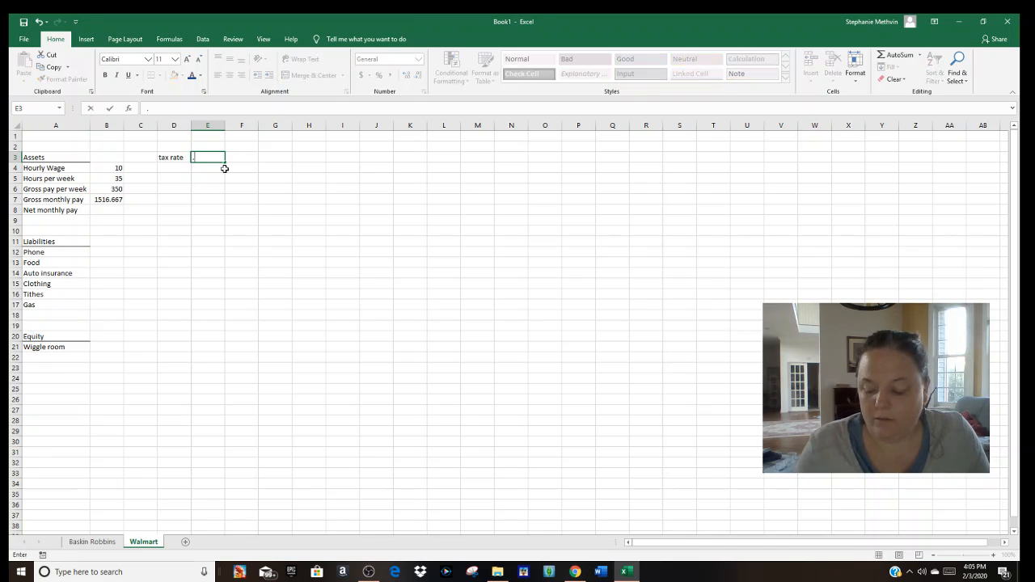
pyautogui.press('Return')
# Calculate the net monthly pay in B8 with the formula =B7*(1-E3)
pyautogui.click(104, 211)
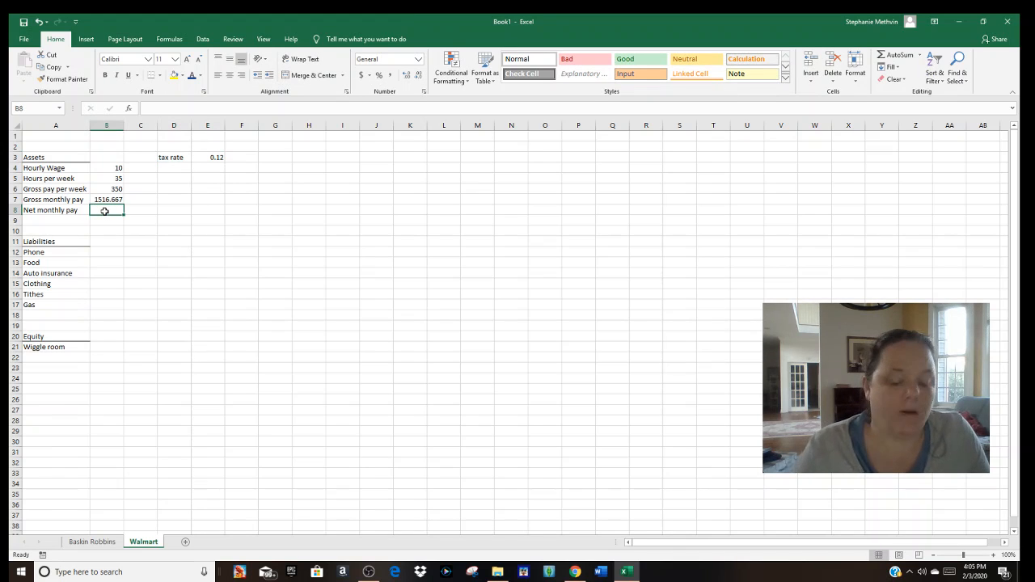
pyautogui.write('=')
pyautogui.click(108, 199)
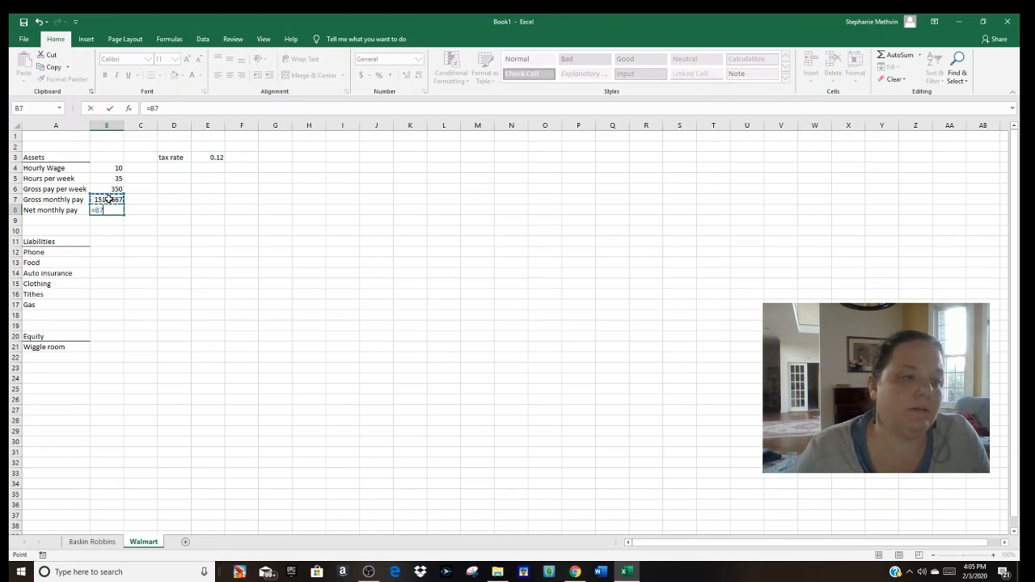
pyautogui.write('*')
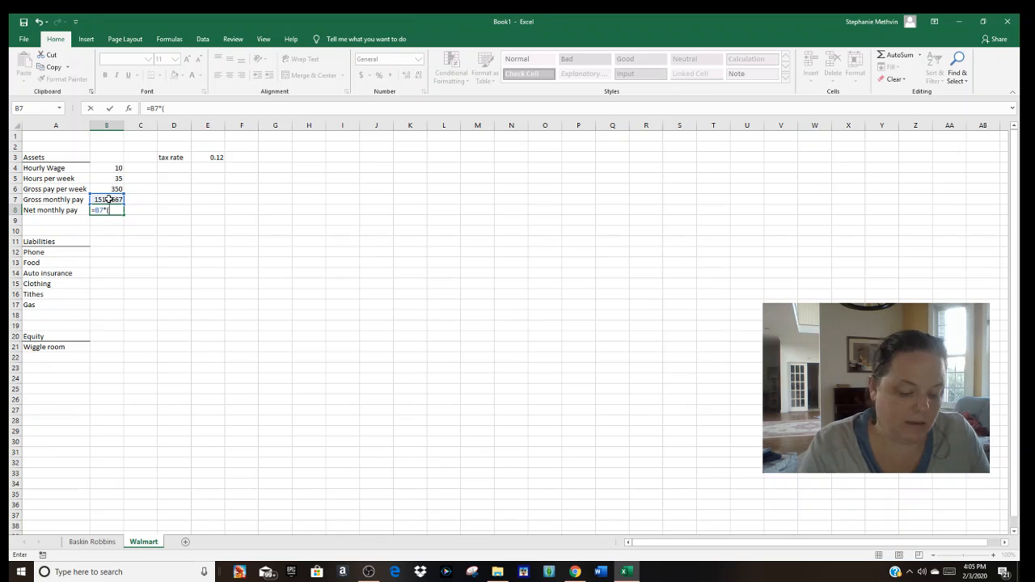
pyautogui.write('(1-')
pyautogui.click(220, 157)
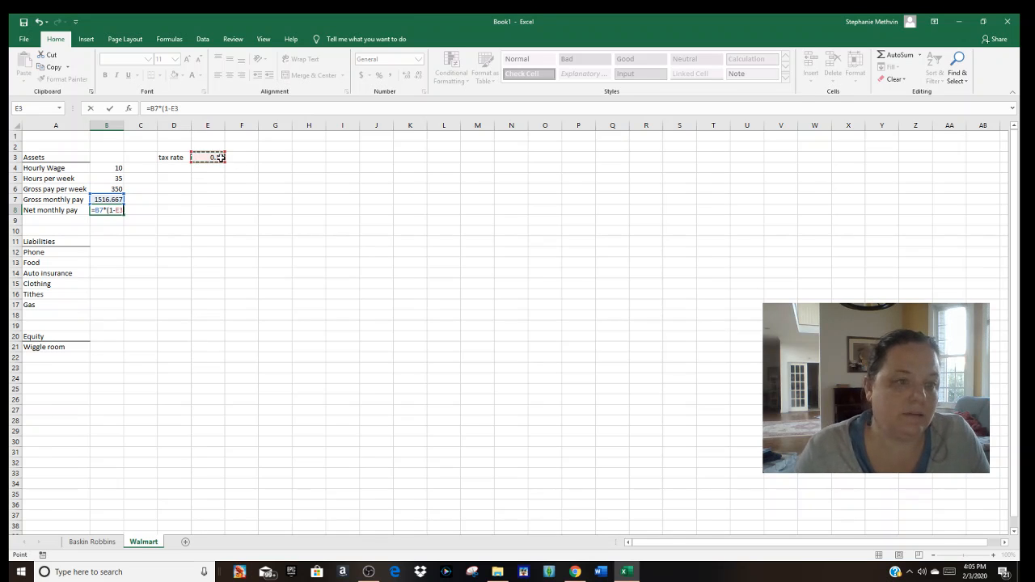
pyautogui.write(')')
pyautogui.press('Return')
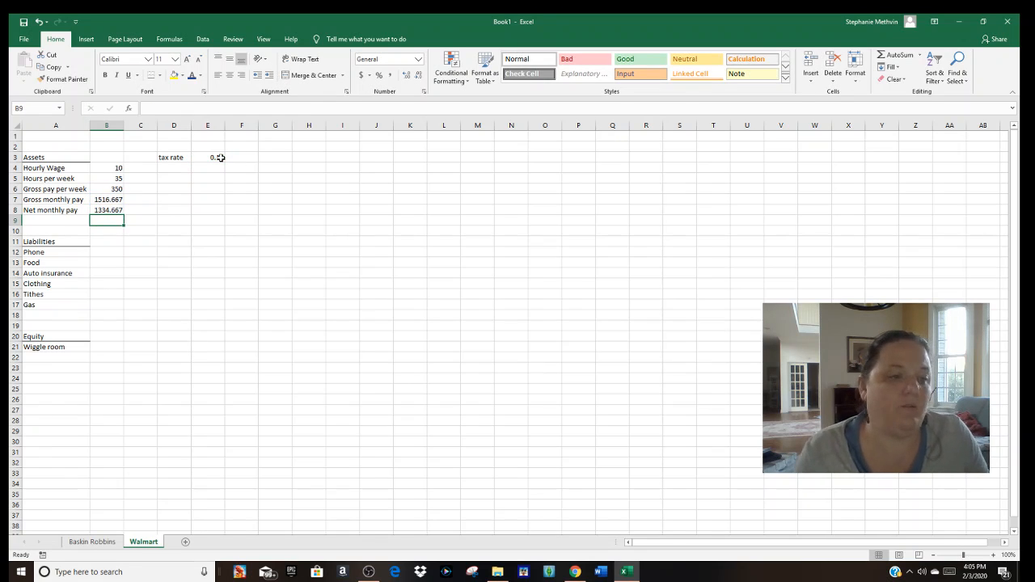
# Format the Assets values in B4:B8 as Accounting with two decimal places and the $ symbol
pyautogui.moveTo(107, 169); pyautogui.dragTo(109, 210)
pyautogui.rightClick(110, 199)
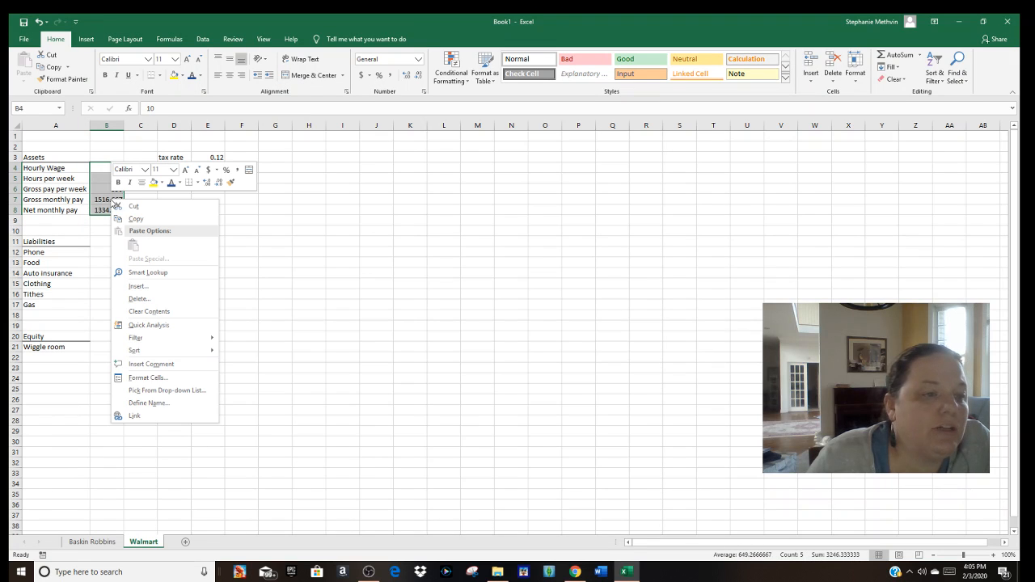
pyautogui.click(152, 378)
pyautogui.click(38, 315)
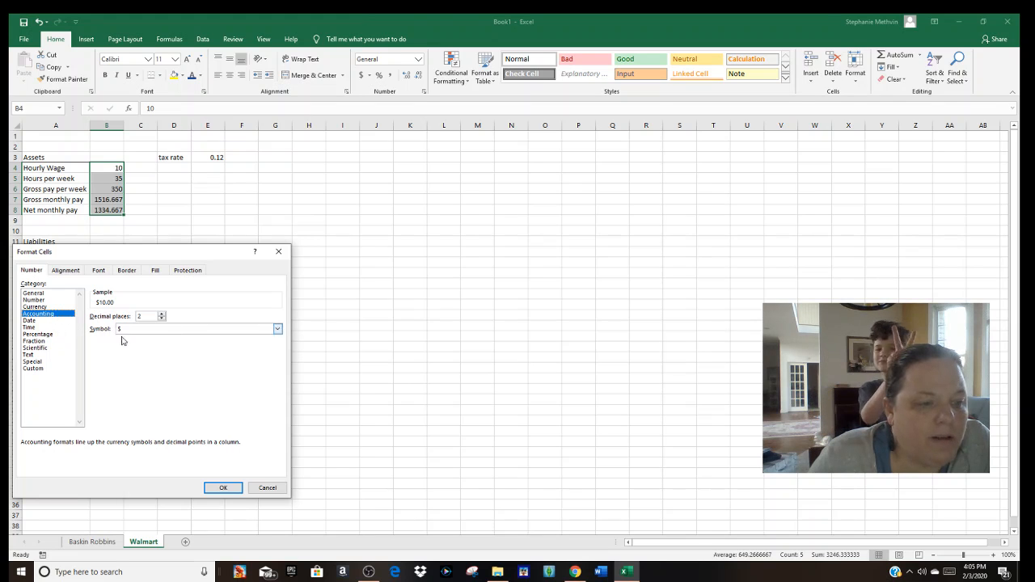
pyautogui.click(219, 489)
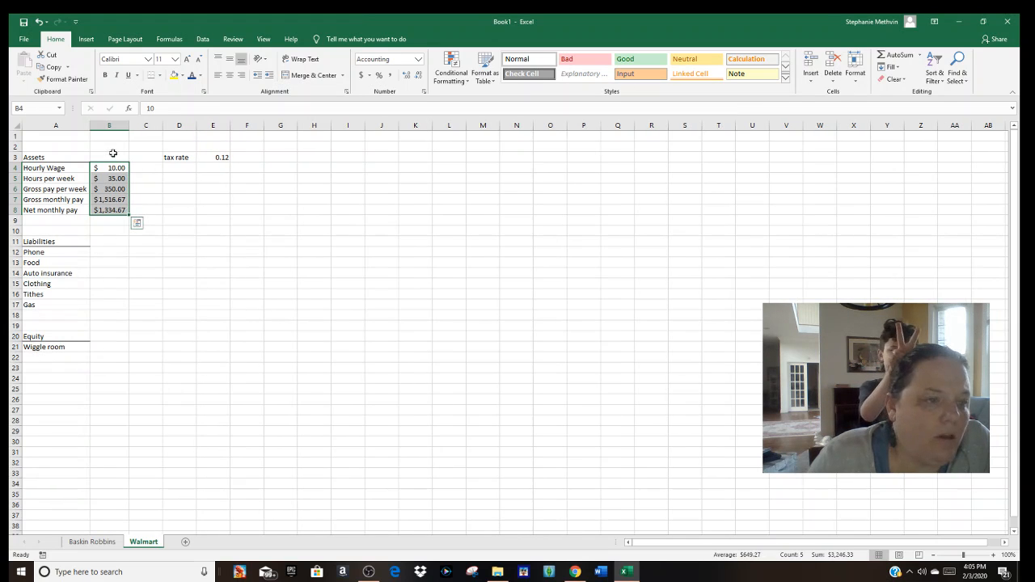
# Format the hours per week in B5 as Number with two decimal places and the 1000 separator
pyautogui.click(113, 179)
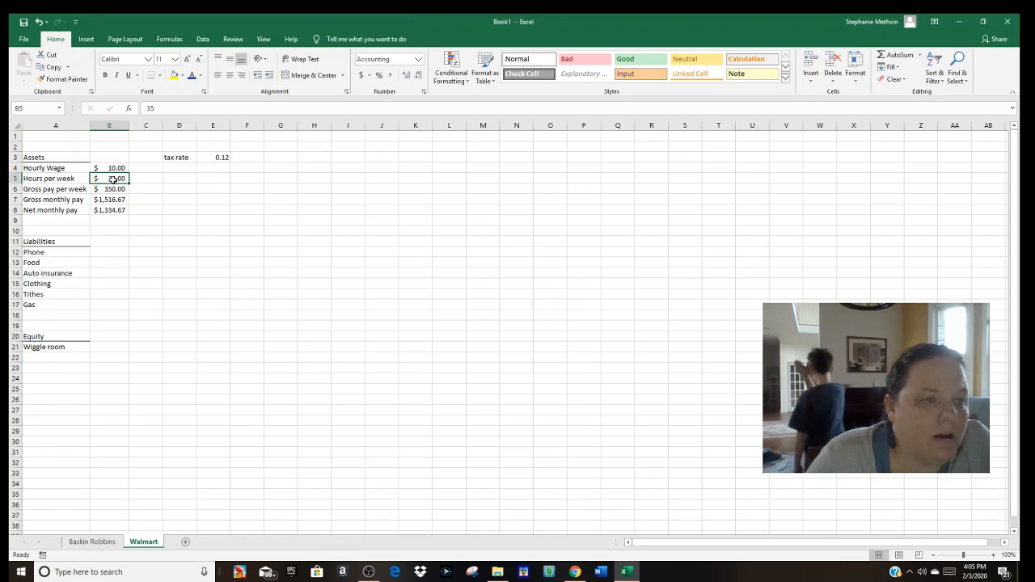
pyautogui.rightClick(113, 179)
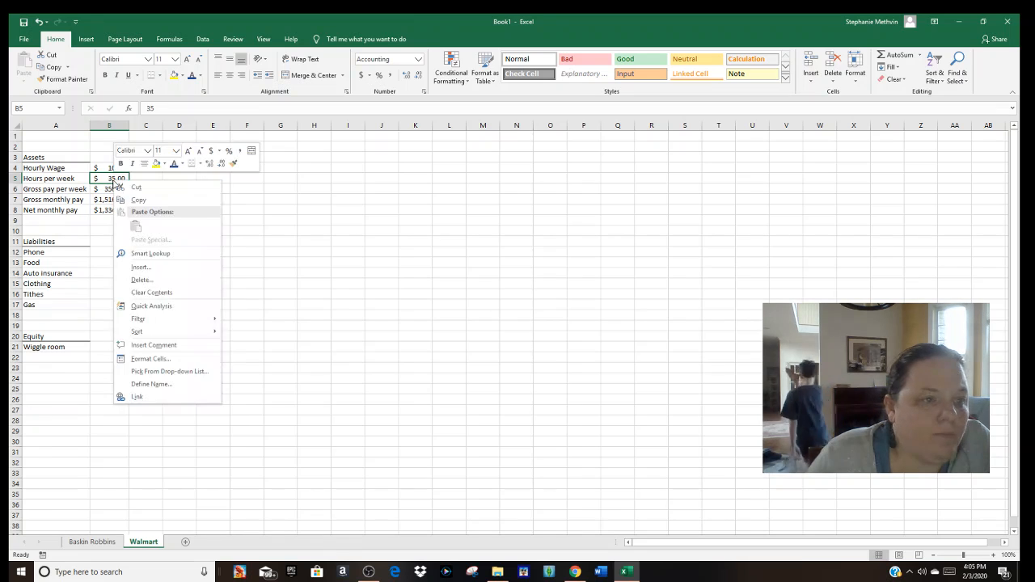
pyautogui.click(151, 358)
pyautogui.click(34, 278)
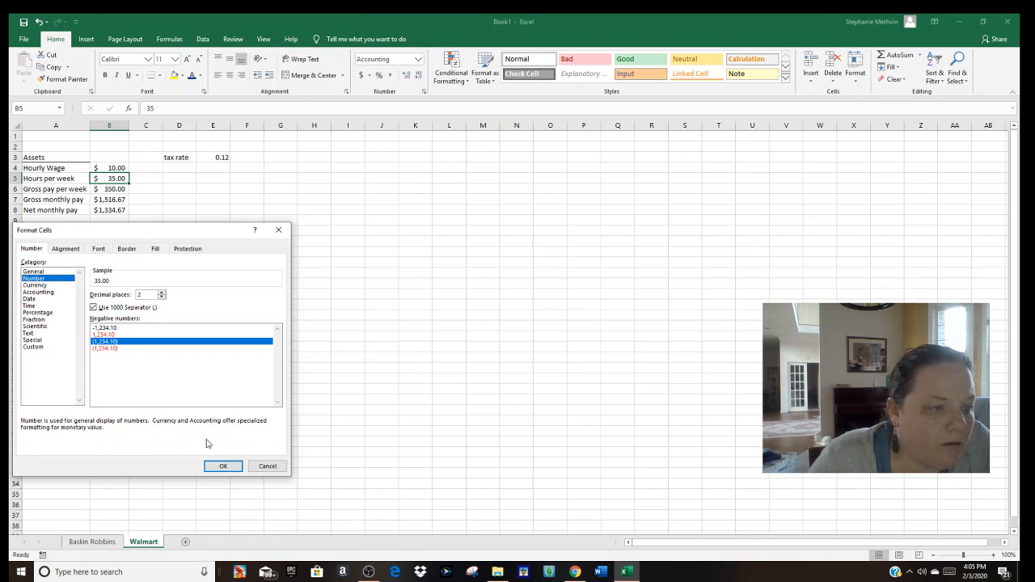
pyautogui.click(223, 466)
pyautogui.click(106, 232)
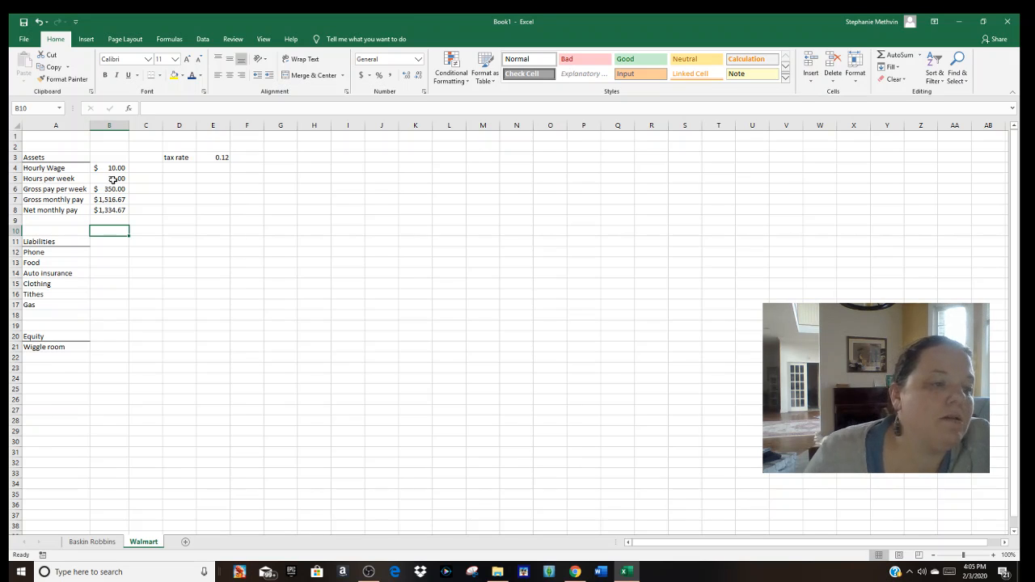
# Copy the liability amounts in B11:B16 of the Baskin Robbins sheet into B12:B17 of the Walmart sheet
pyautogui.click(102, 256)
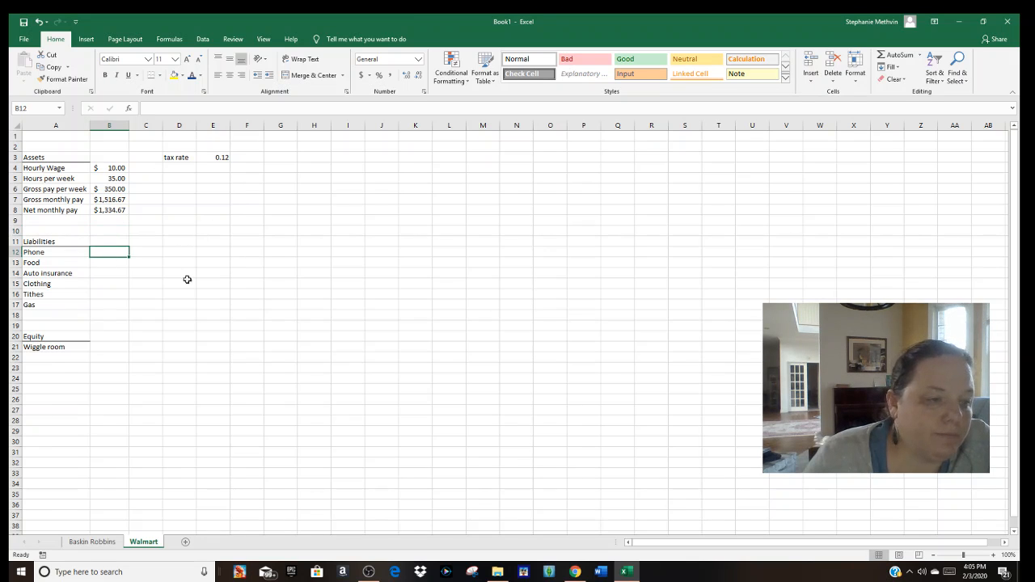
pyautogui.click(91, 542)
pyautogui.click(133, 296)
pyautogui.moveTo(133, 296); pyautogui.dragTo(134, 348)
pyautogui.rightClick(132, 322)
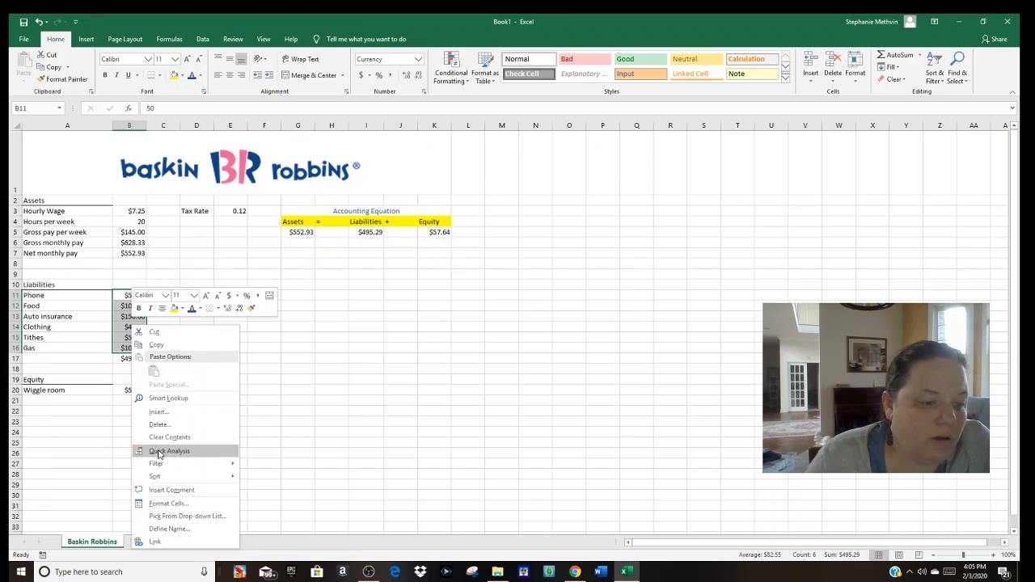
pyautogui.click(154, 345)
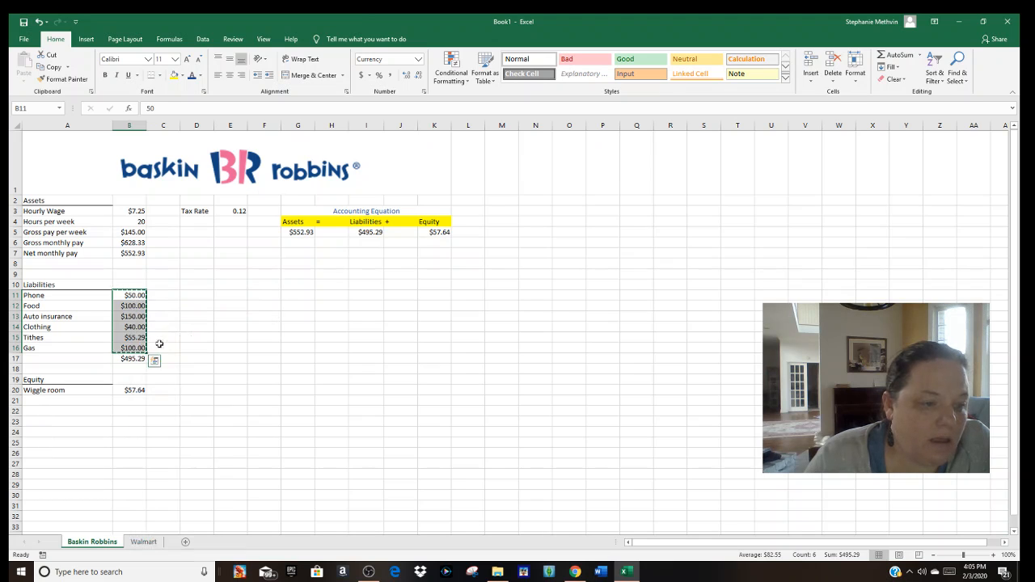
pyautogui.click(144, 542)
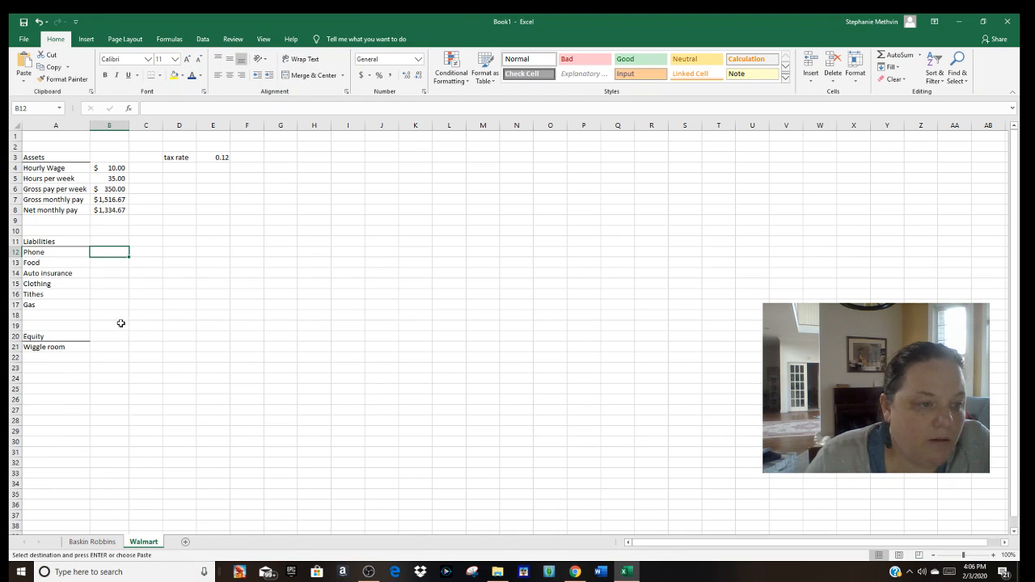
pyautogui.moveTo(106, 254); pyautogui.dragTo(104, 305)
pyautogui.rightClick(106, 252)
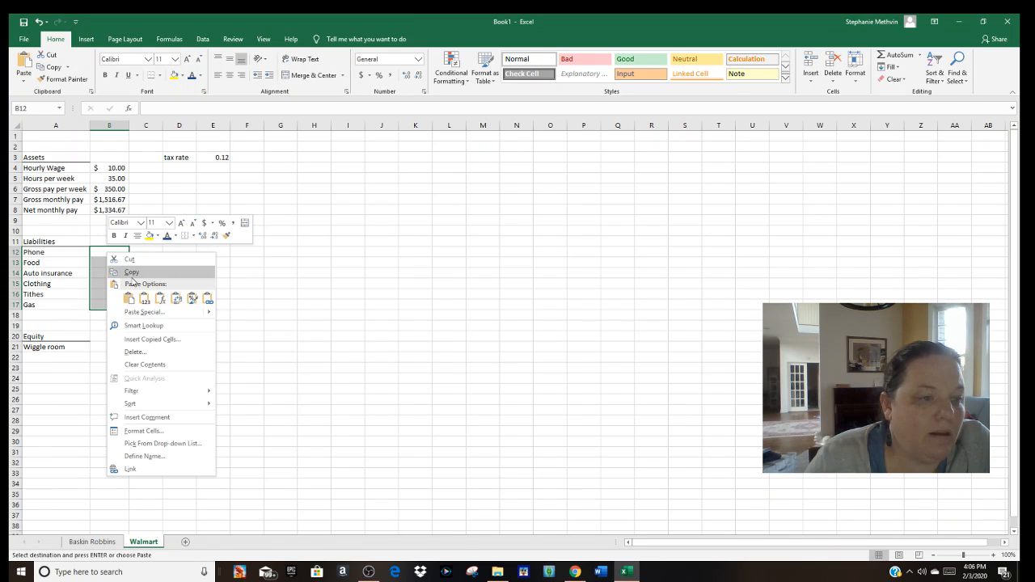
pyautogui.click(129, 299)
pyautogui.hotkey('ctrl', 'c')
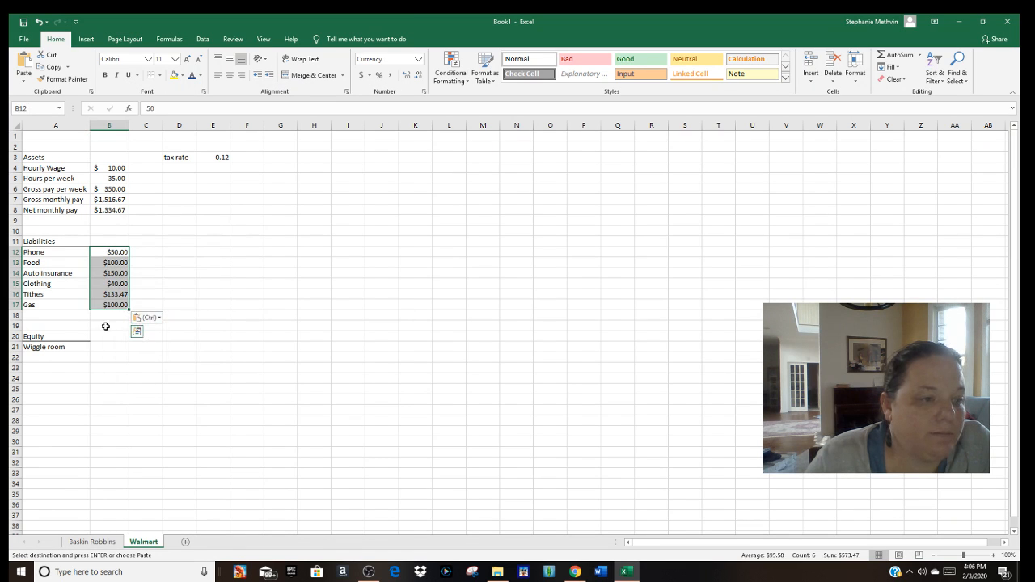
pyautogui.click(108, 315)
pyautogui.write('=')
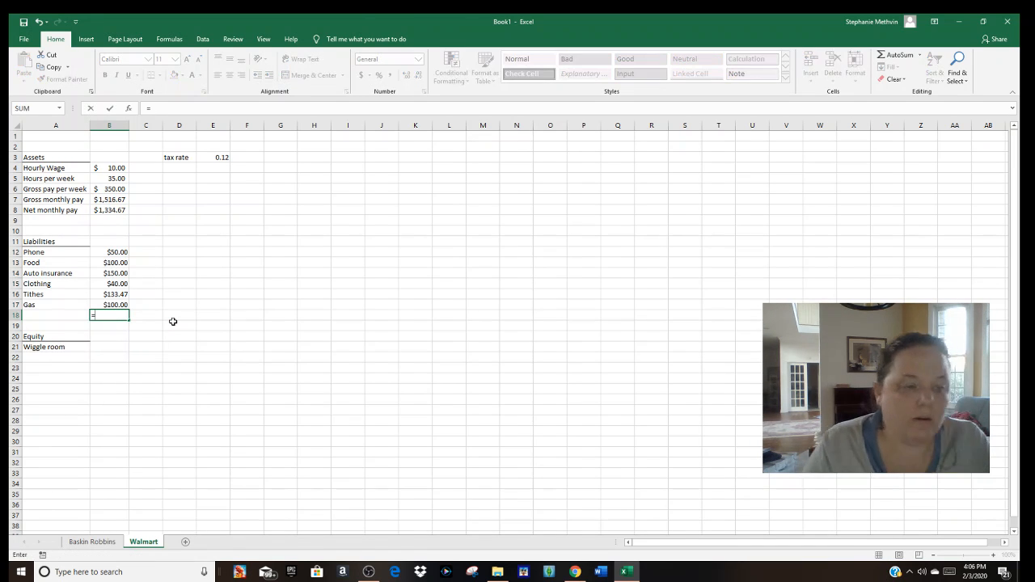
pyautogui.press('Escape')
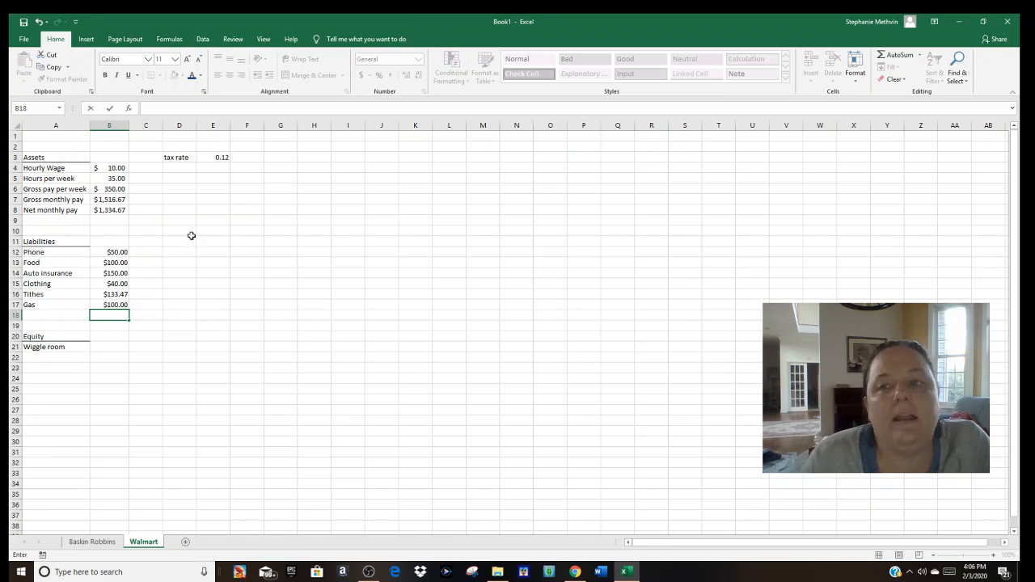
# Check the tithes formula in B16 and total the liabilities in B18 with AutoSum as =SUM(B12:B17)
pyautogui.click(118, 294)
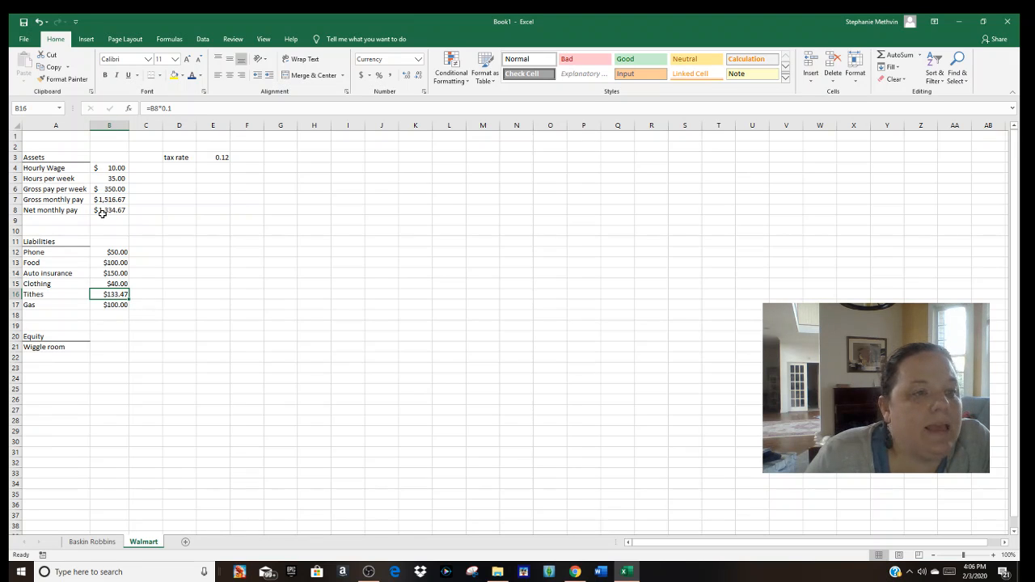
pyautogui.click(111, 316)
pyautogui.click(897, 55)
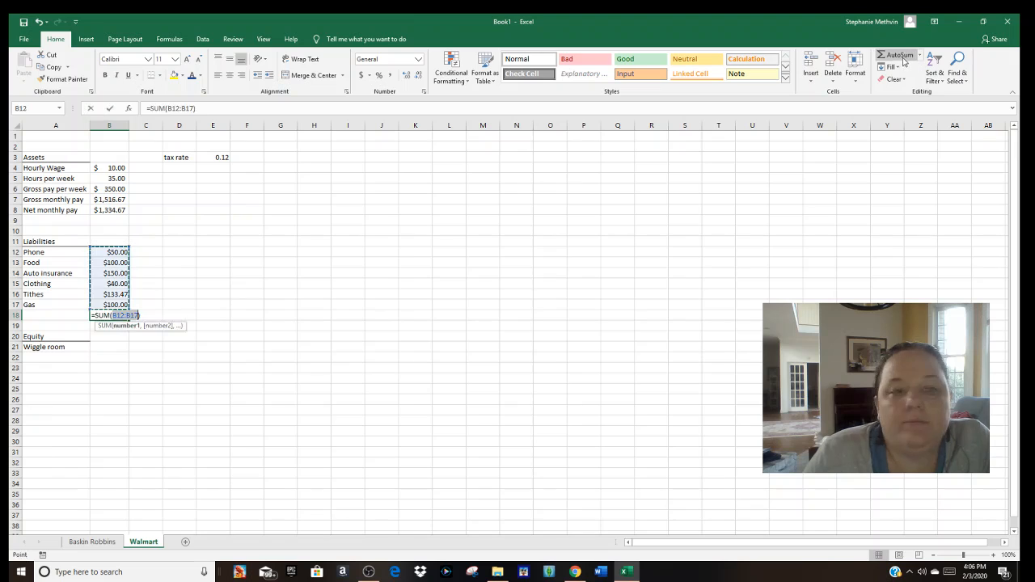
pyautogui.press('Return')
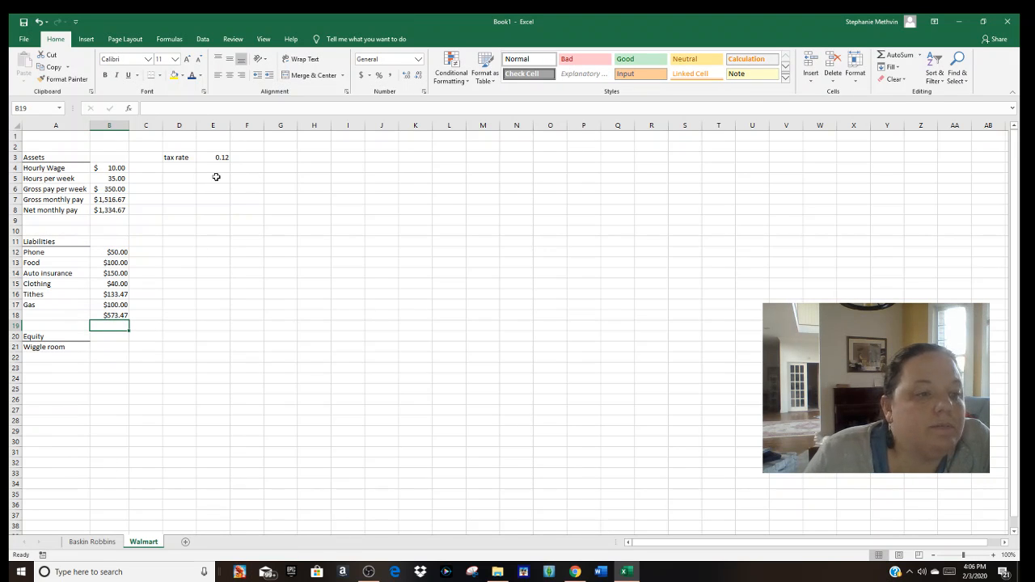
# Calculate the wiggle room in B21 by subtracting the liabilities total in B18 from the net monthly pay in B8
pyautogui.click(110, 346)
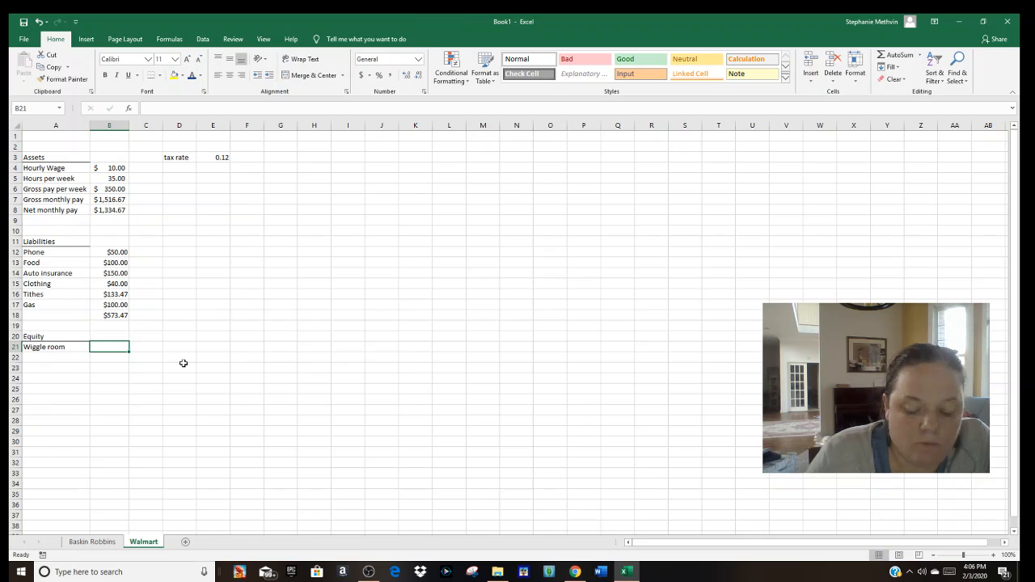
pyautogui.write('=')
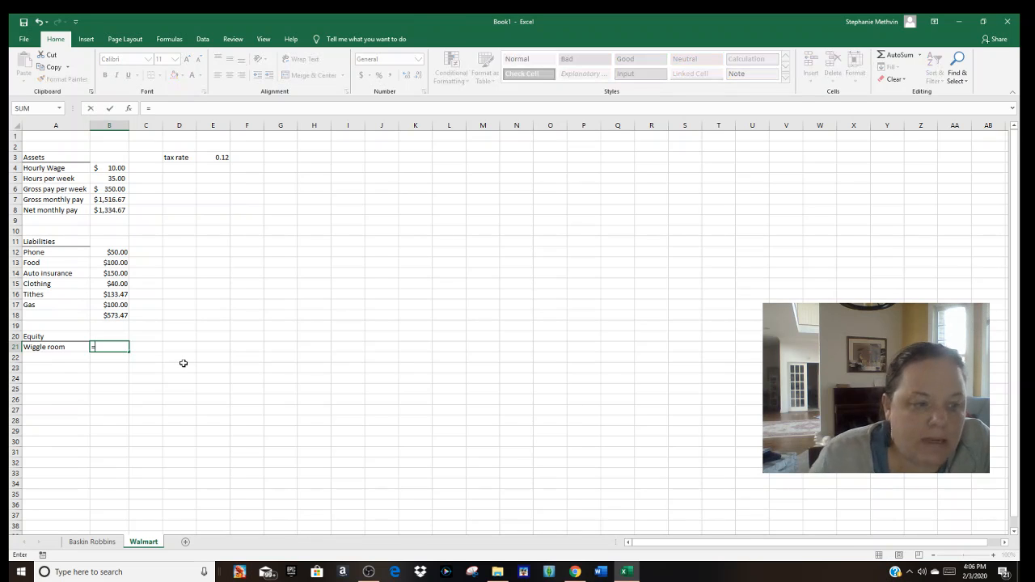
pyautogui.click(108, 210)
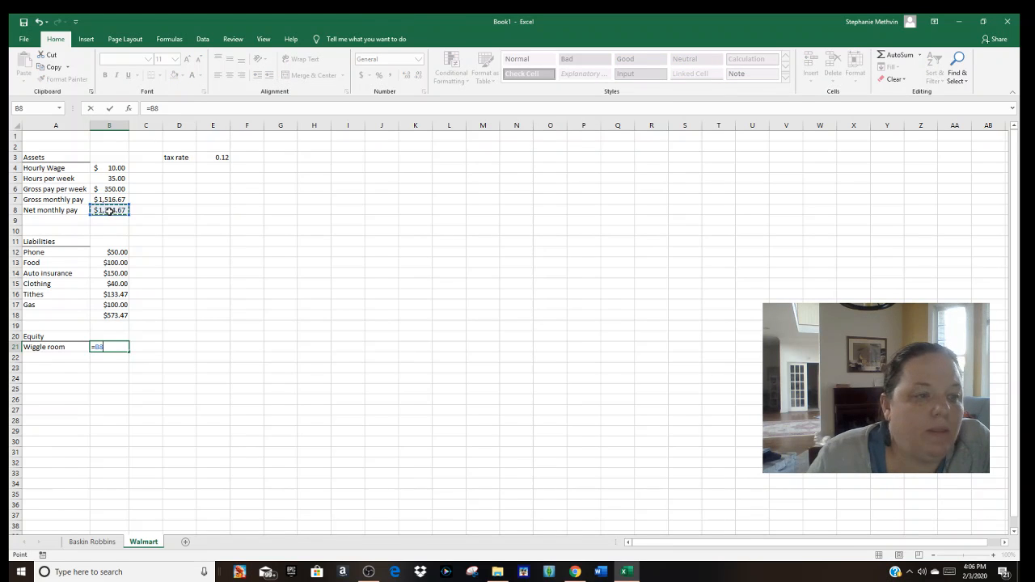
pyautogui.click(117, 317)
pyautogui.press('Return')
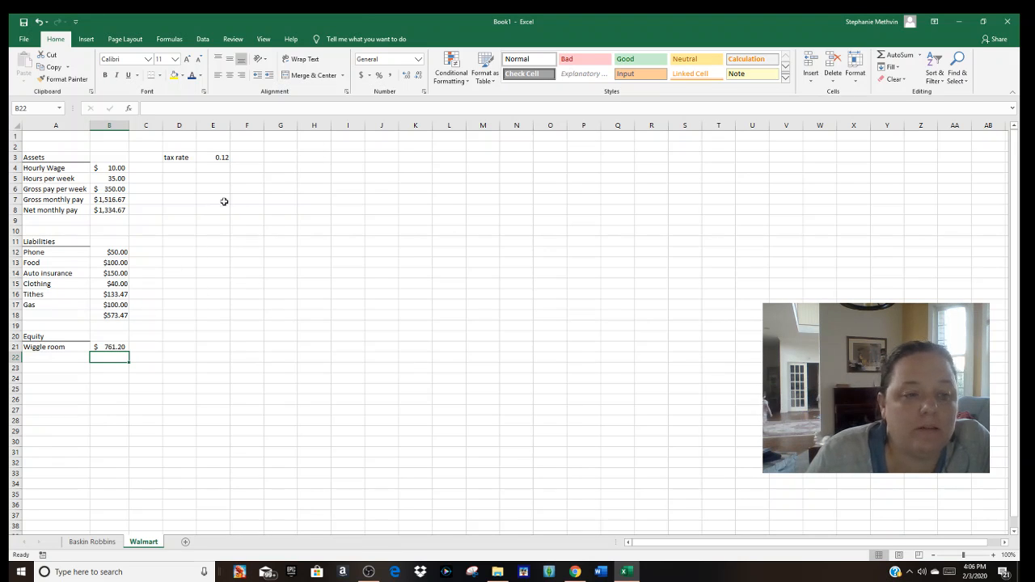
pyautogui.click(91, 542)
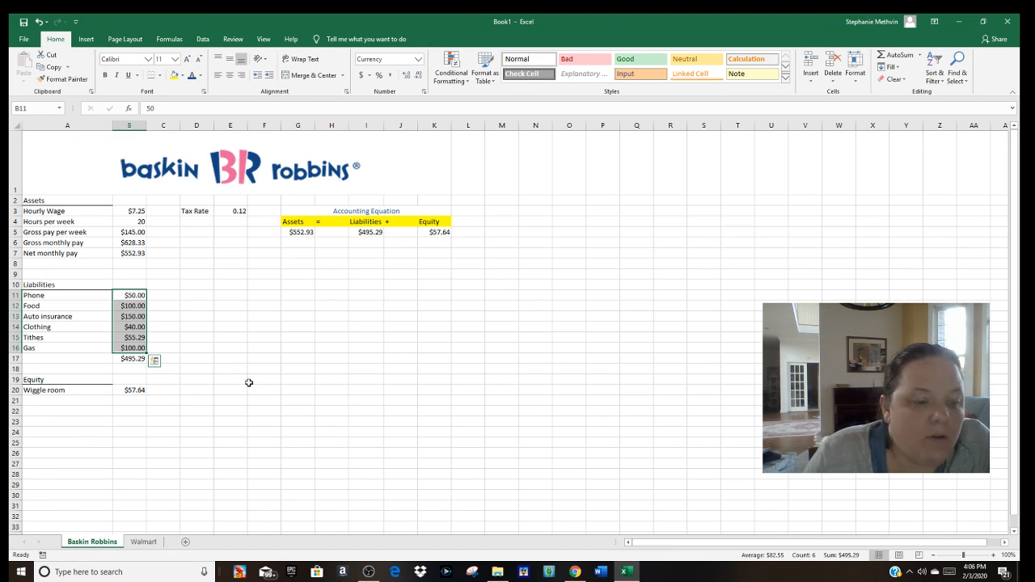
pyautogui.click(144, 542)
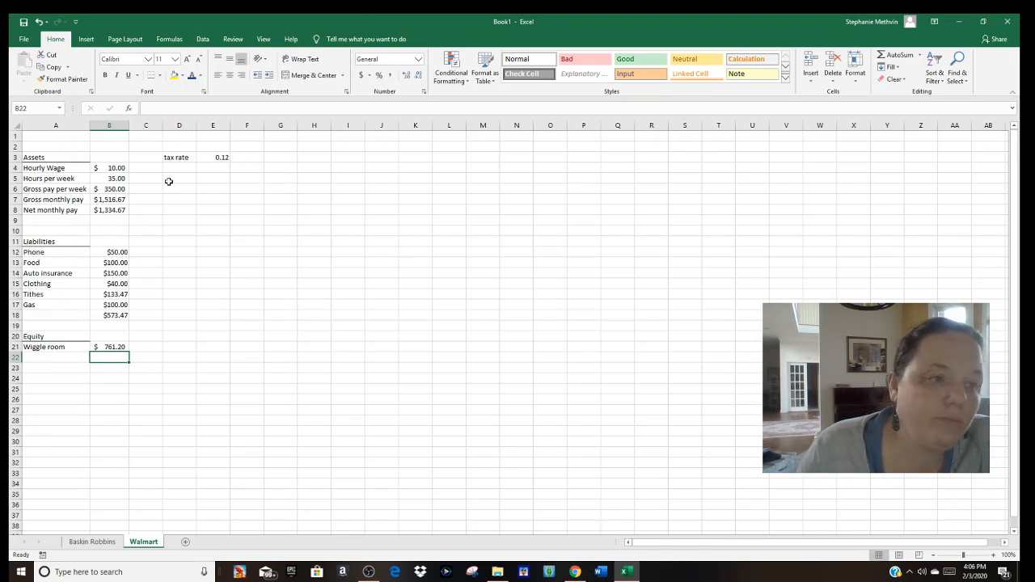
pyautogui.click(60, 139)
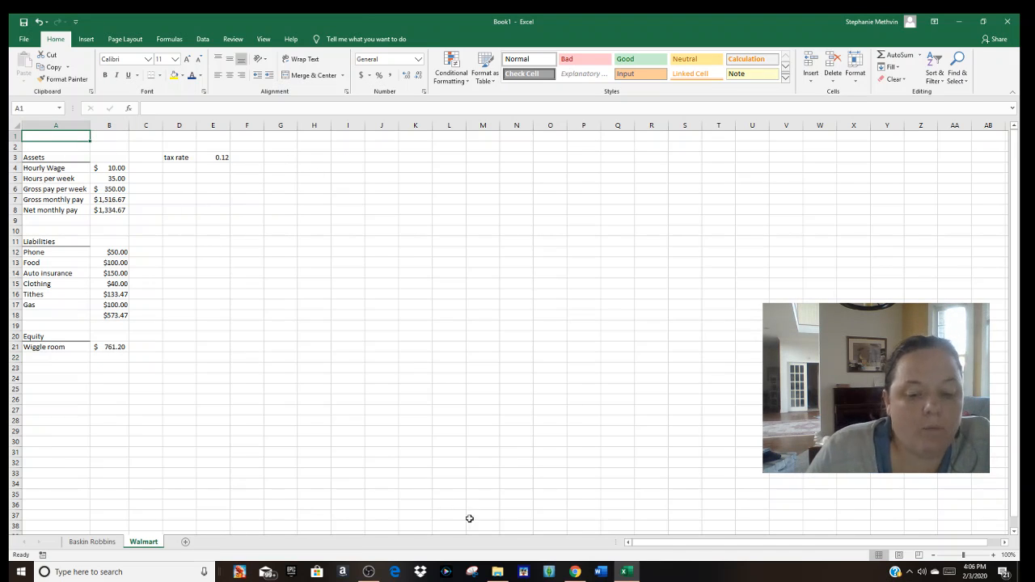
pyautogui.moveTo(578, 574)
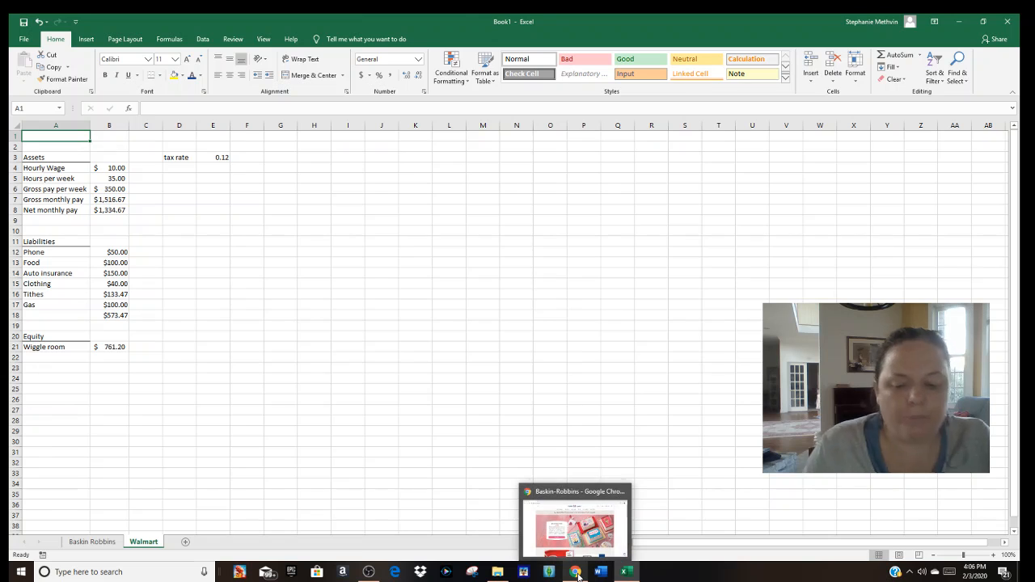
# Select the Baskin Robbins logo, switch to Chrome, open Career Opportunities from the Baskin-Robbins website and copy that page's web address
pyautogui.click(102, 543)
pyautogui.click(227, 165)
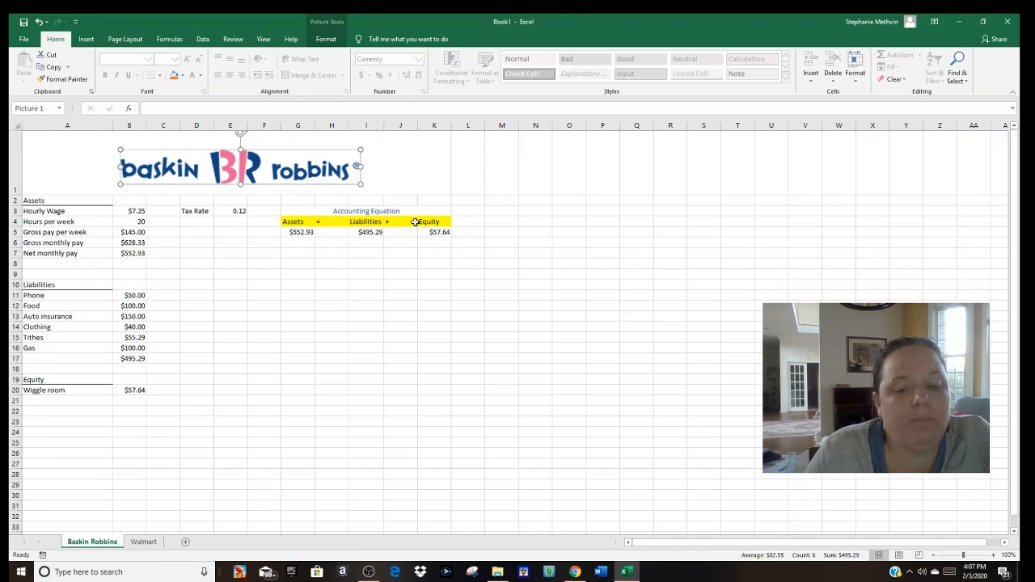
pyautogui.click(574, 572)
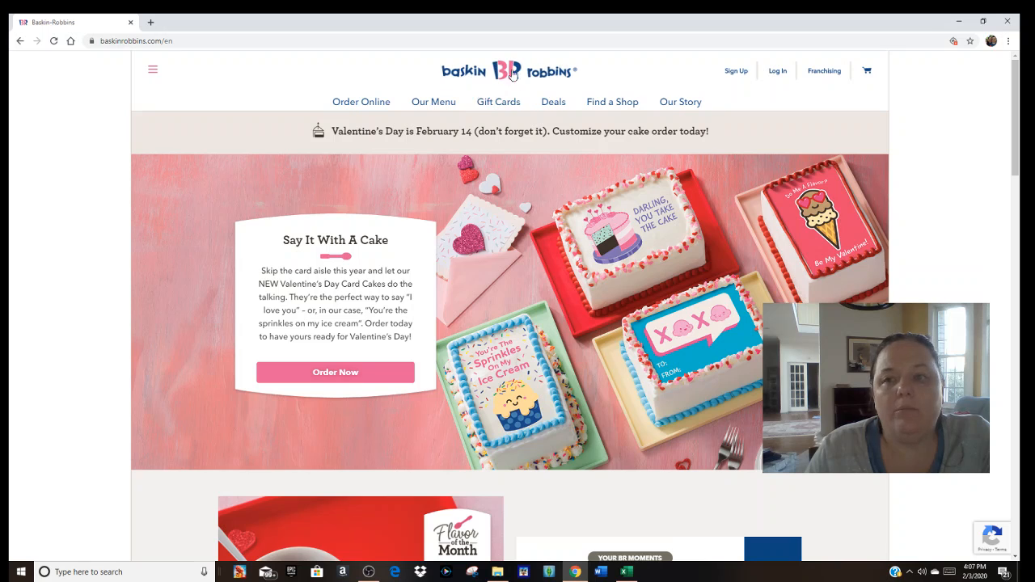
pyautogui.scroll(-5, 1002, 169)
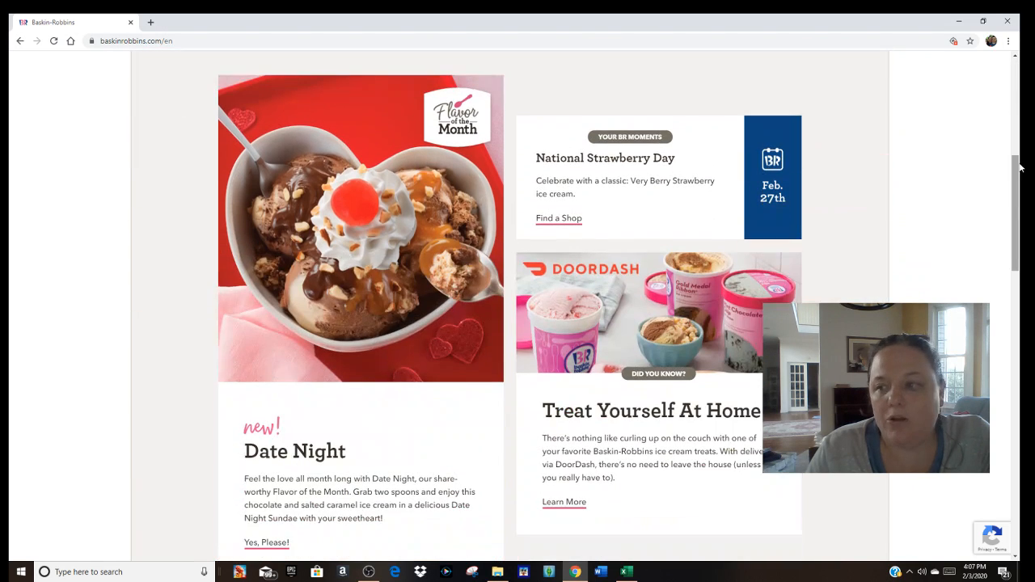
pyautogui.moveTo(1014, 184); pyautogui.dragTo(1020, 474)
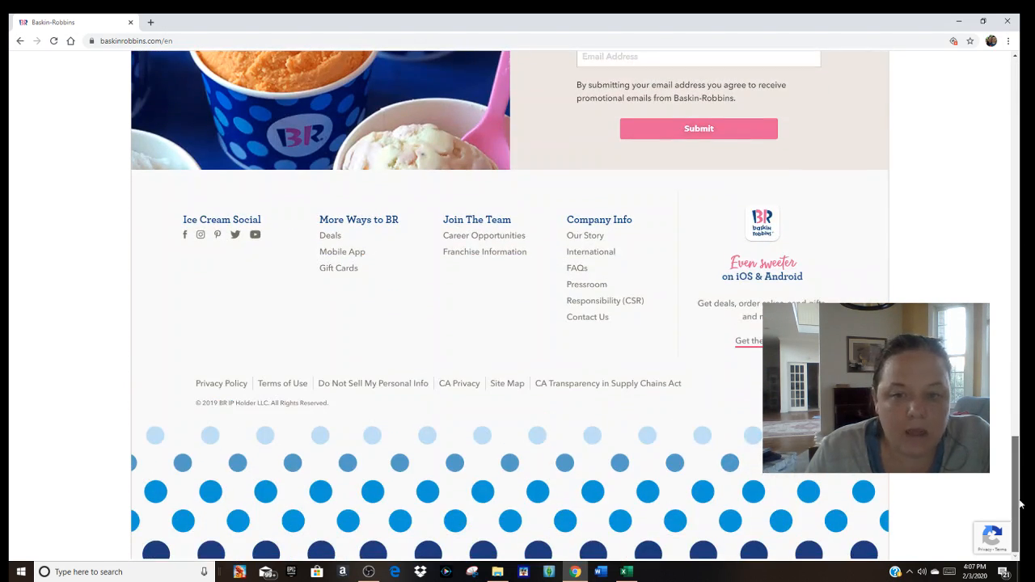
pyautogui.click(476, 237)
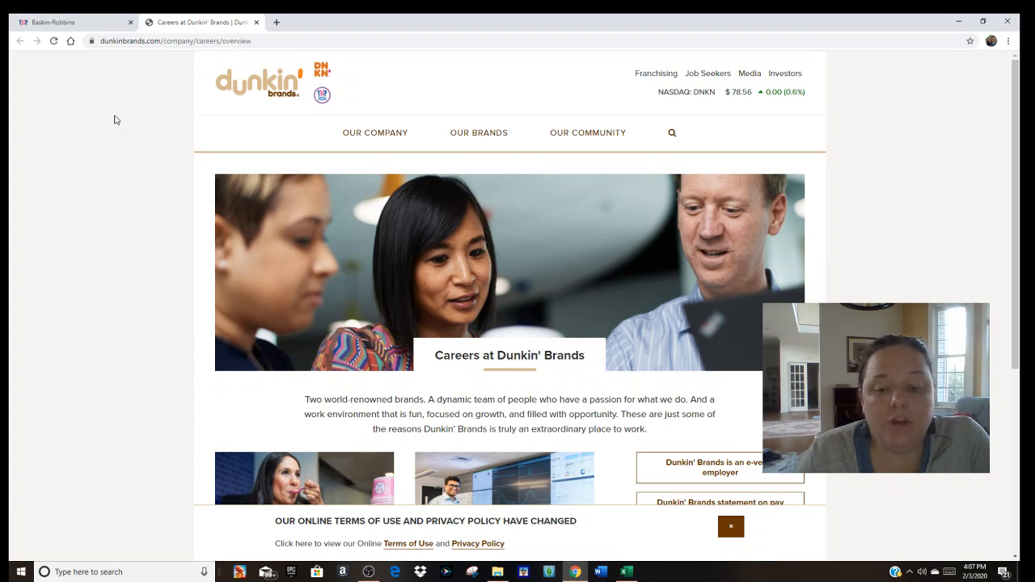
pyautogui.moveTo(403, 139)
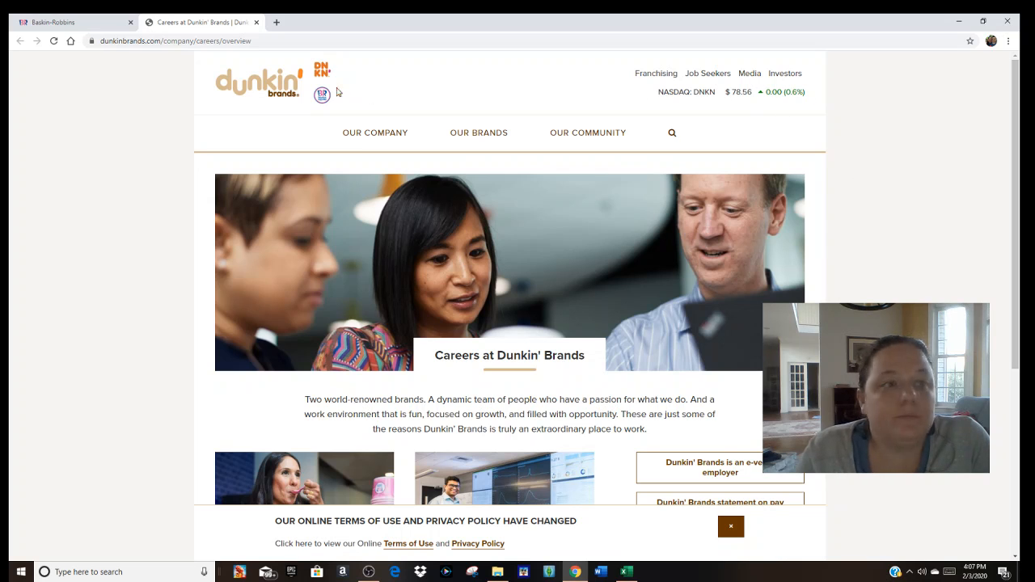
pyautogui.click(170, 41)
pyautogui.hotkey('ctrl', 'c')
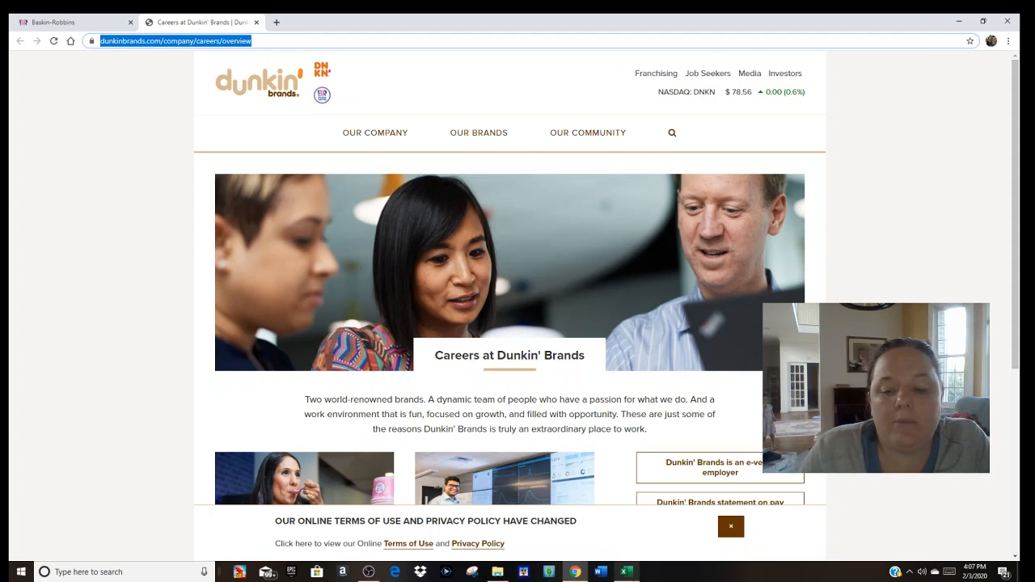
pyautogui.click(625, 572)
pyautogui.rightClick(239, 168)
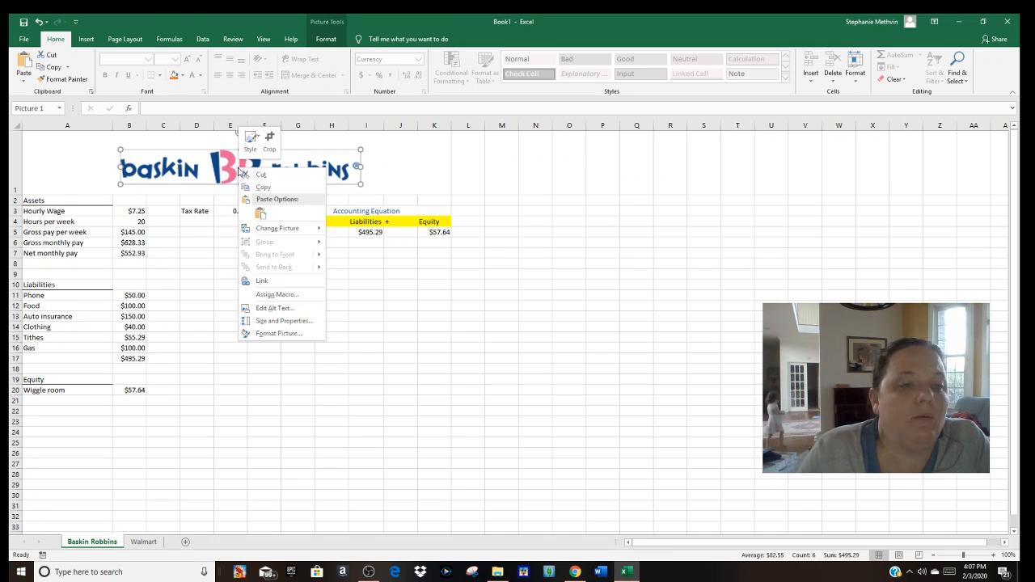
pyautogui.click(275, 282)
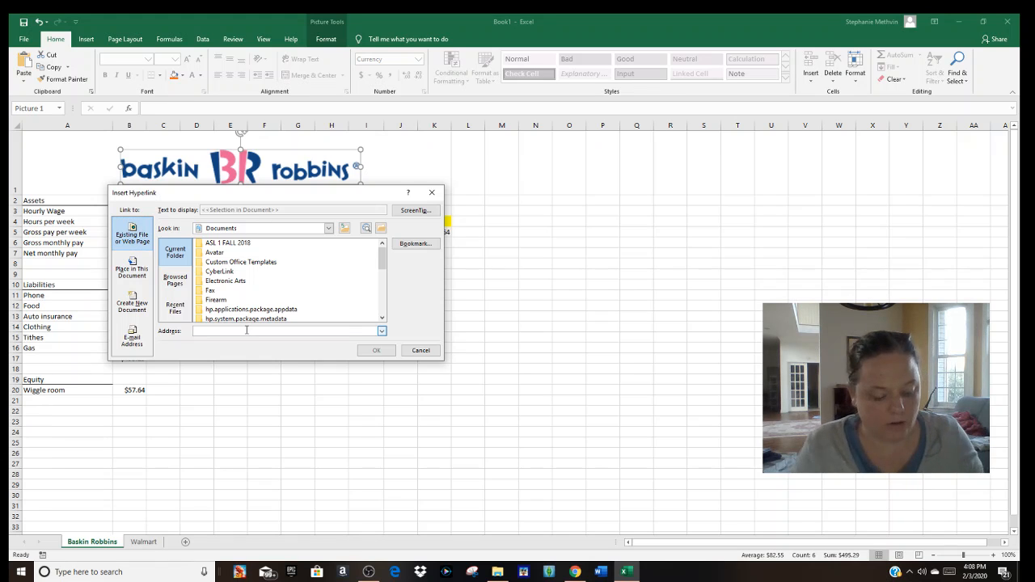
pyautogui.hotkey('ctrl', 'v')
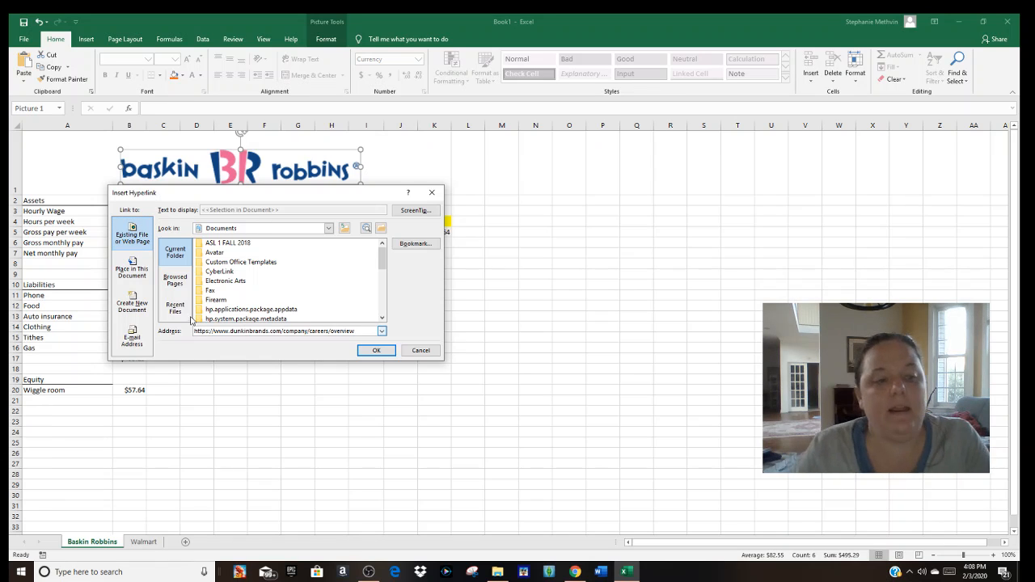
pyautogui.click(376, 350)
pyautogui.click(170, 435)
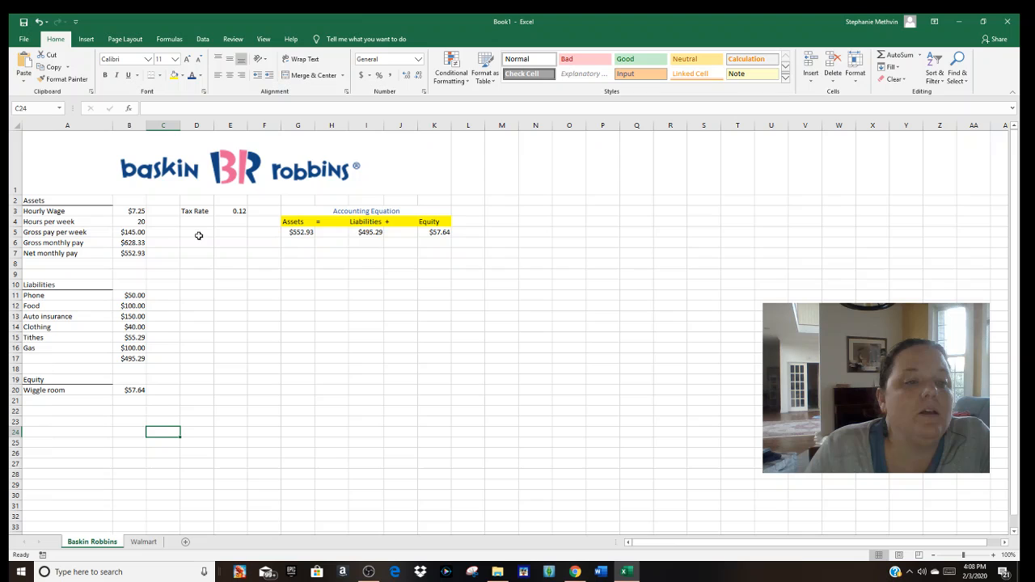
pyautogui.click(221, 168)
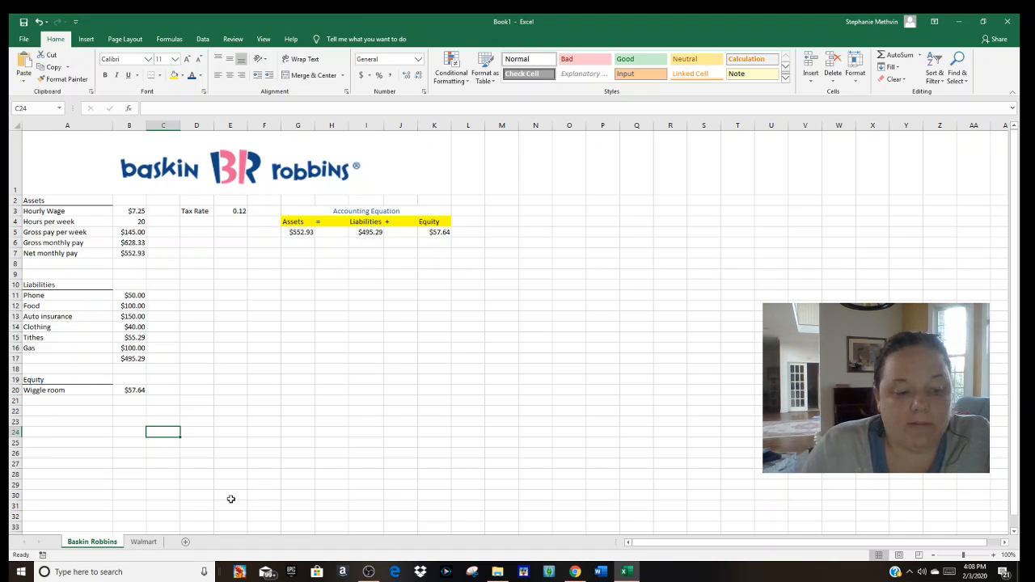
# Switch to Chrome, close both Careers at Dunkin' Brands tabs and return to the Walmart sheet in Excel
pyautogui.click(143, 542)
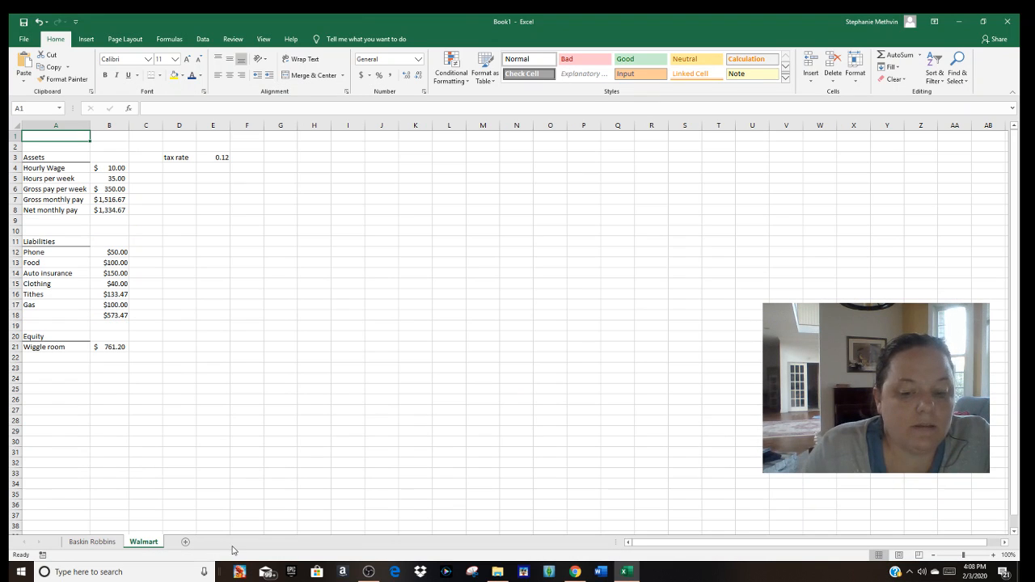
pyautogui.click(575, 572)
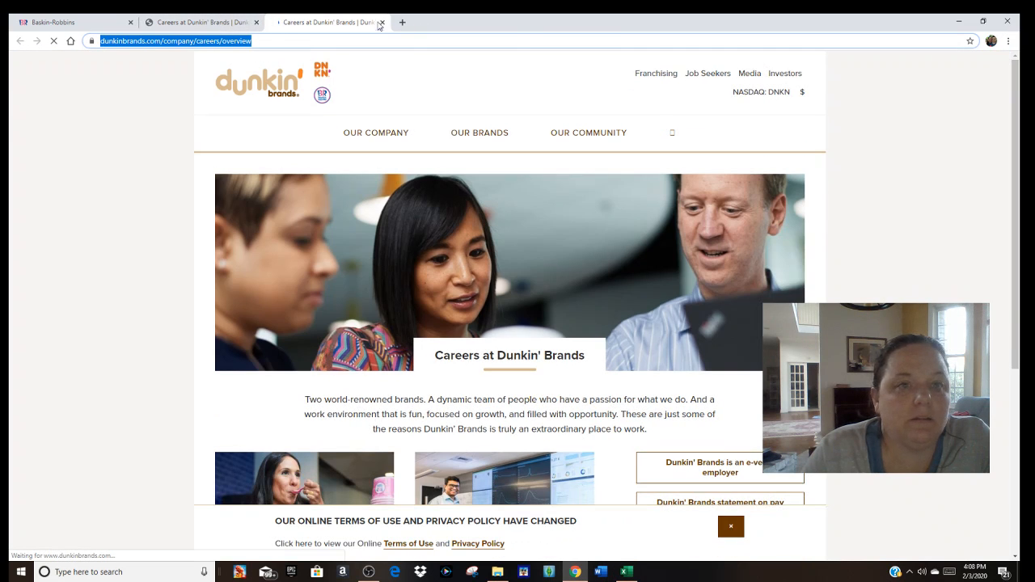
pyautogui.click(383, 25)
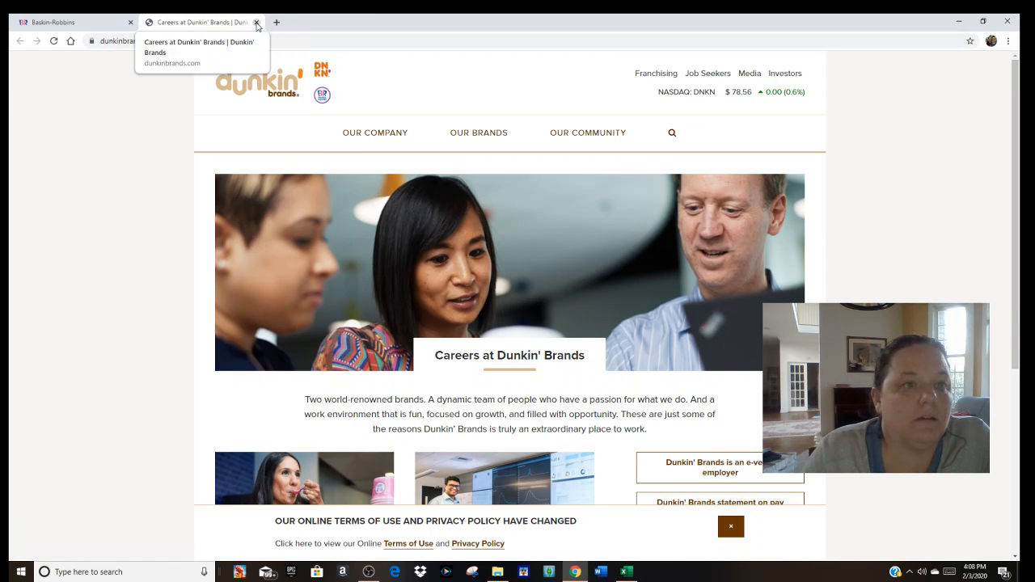
pyautogui.click(256, 24)
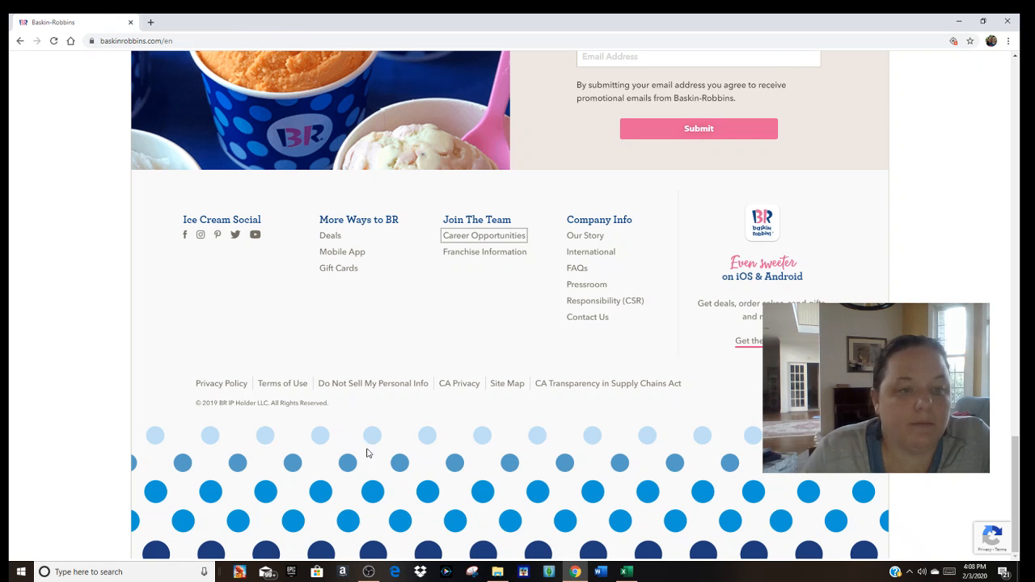
pyautogui.click(624, 571)
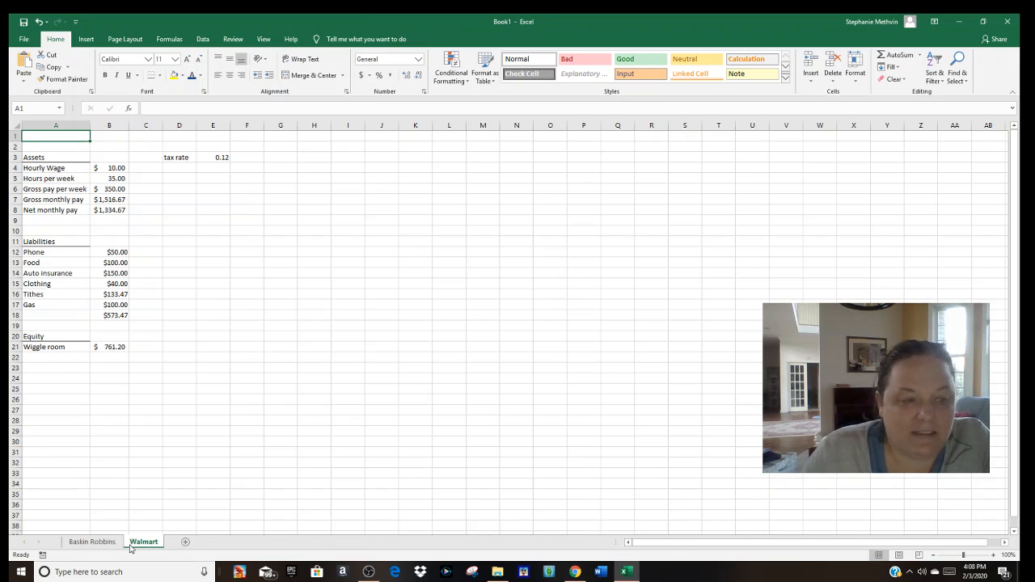
# Check the net monthly pay formula in B8, the tax rate in E3, and the tithes and gas entries in B16 and B17
pyautogui.click(111, 209)
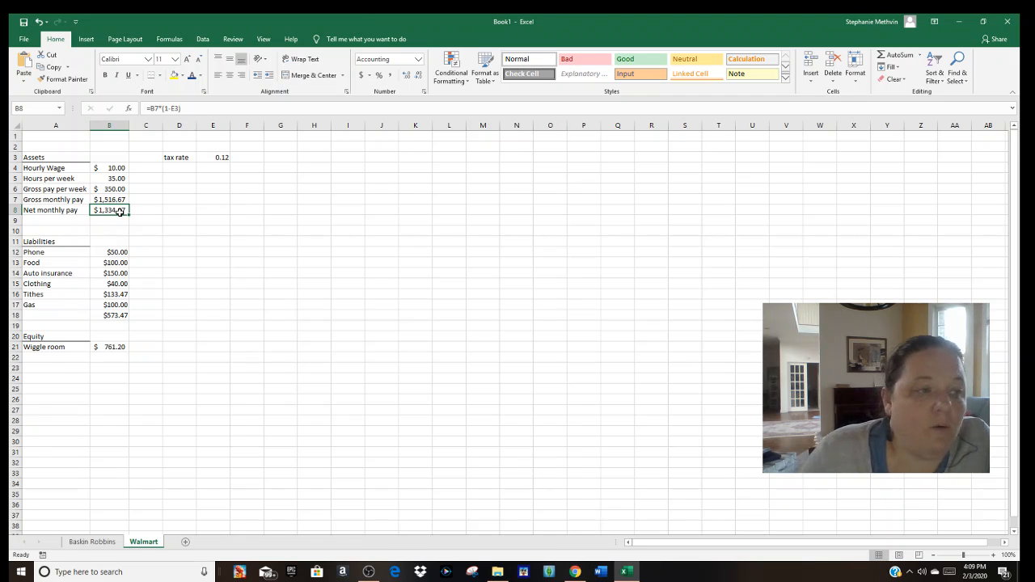
pyautogui.click(222, 157)
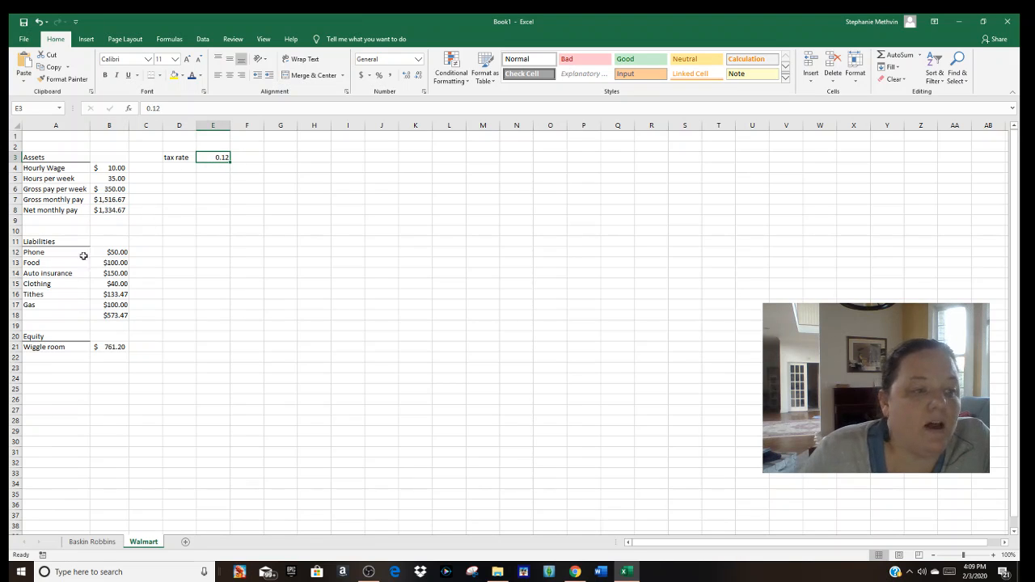
pyautogui.click(116, 296)
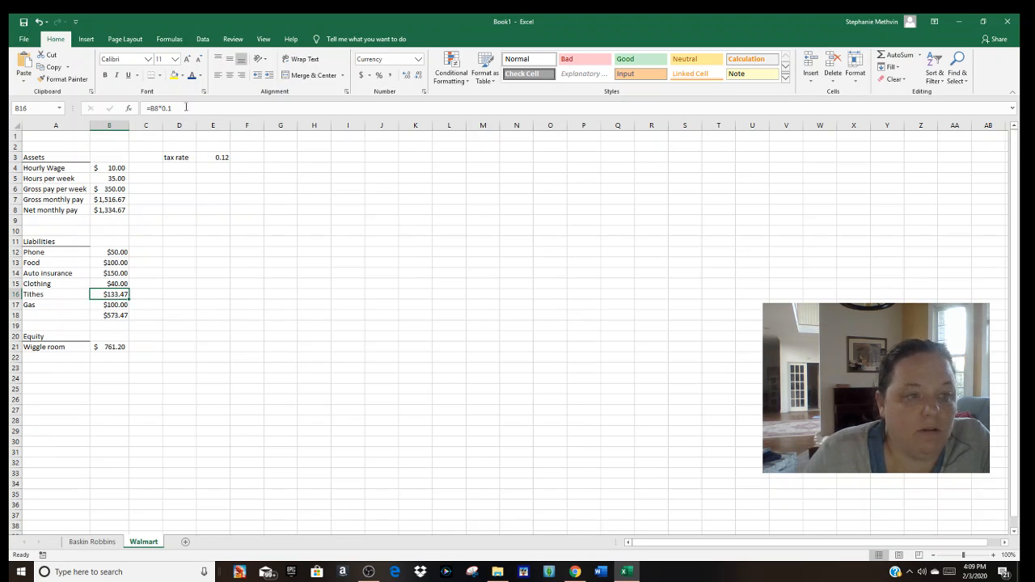
pyautogui.click(115, 305)
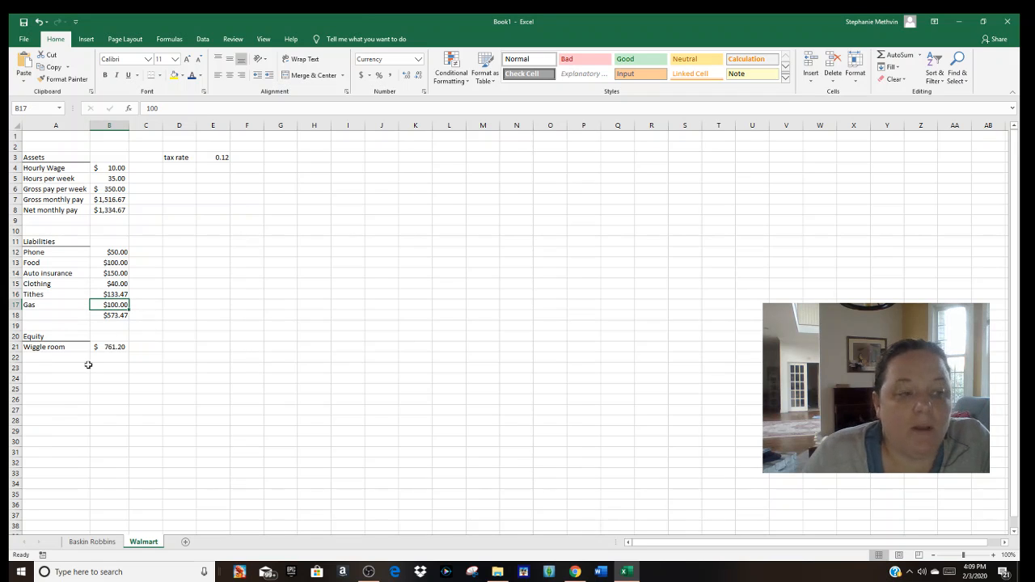
pyautogui.click(206, 316)
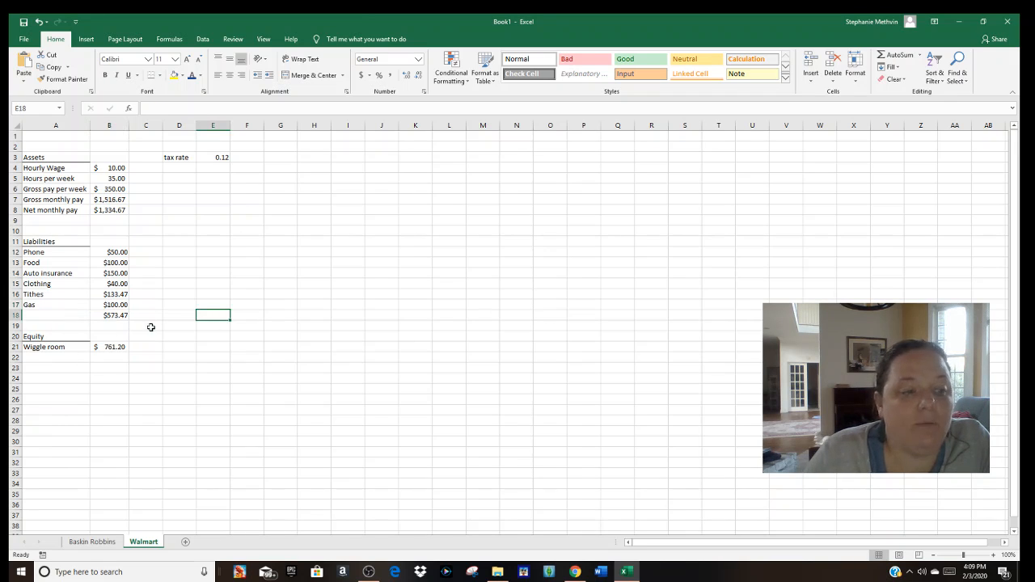
# Insert a blank row above the Gas row in the Walmart sheet's liabilities list
pyautogui.click(15, 304)
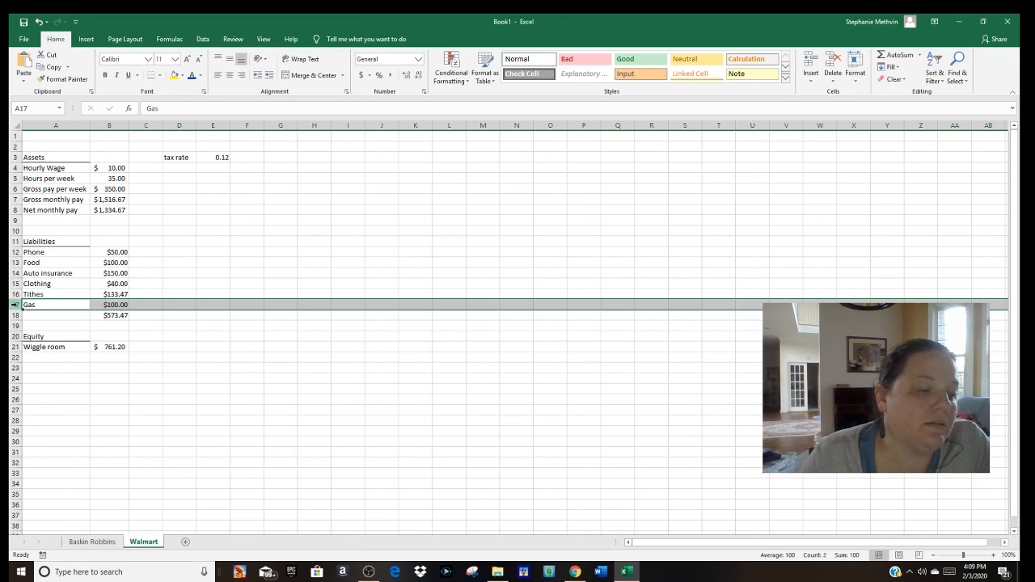
pyautogui.rightClick(16, 305)
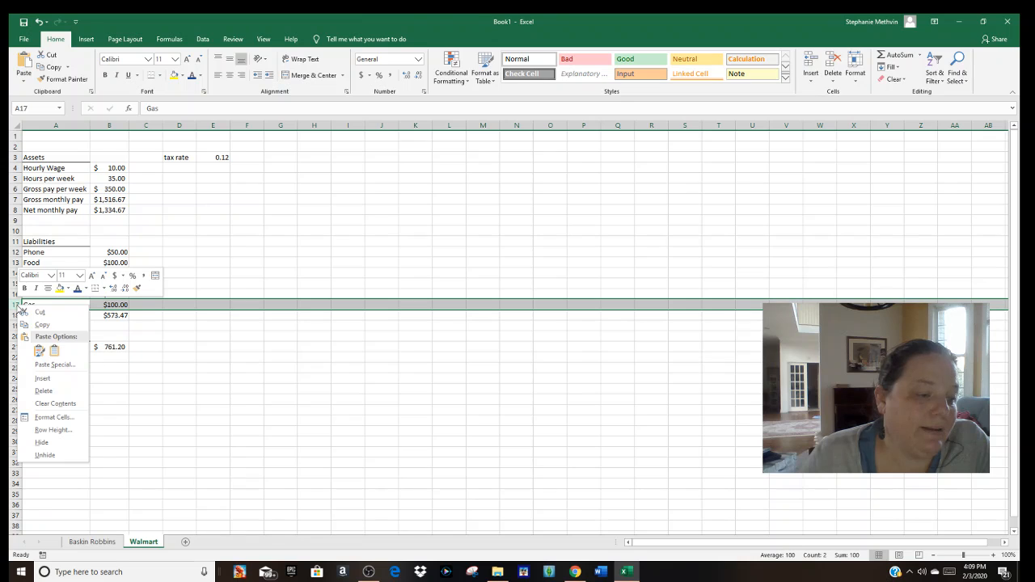
pyautogui.click(54, 378)
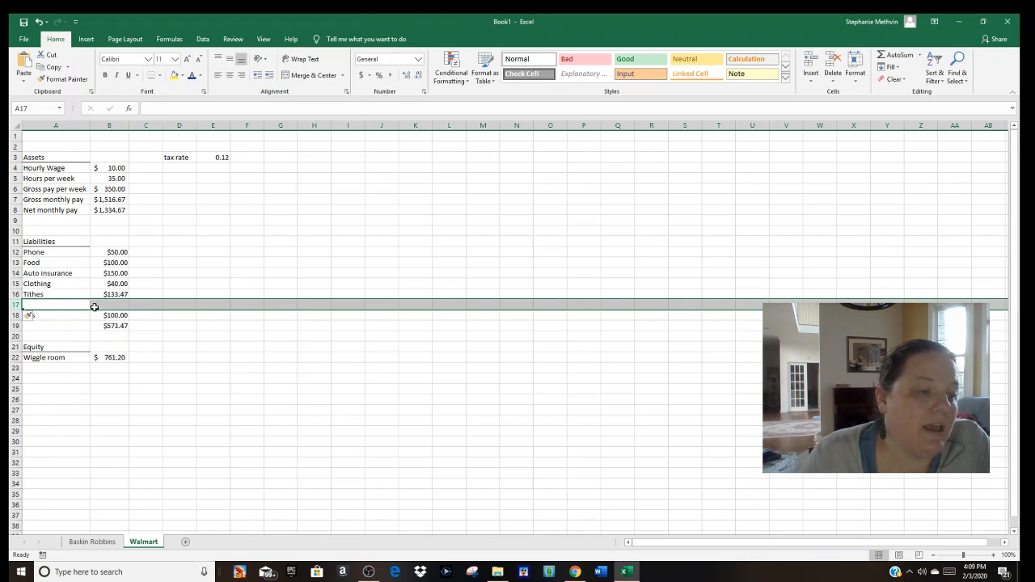
pyautogui.click(95, 345)
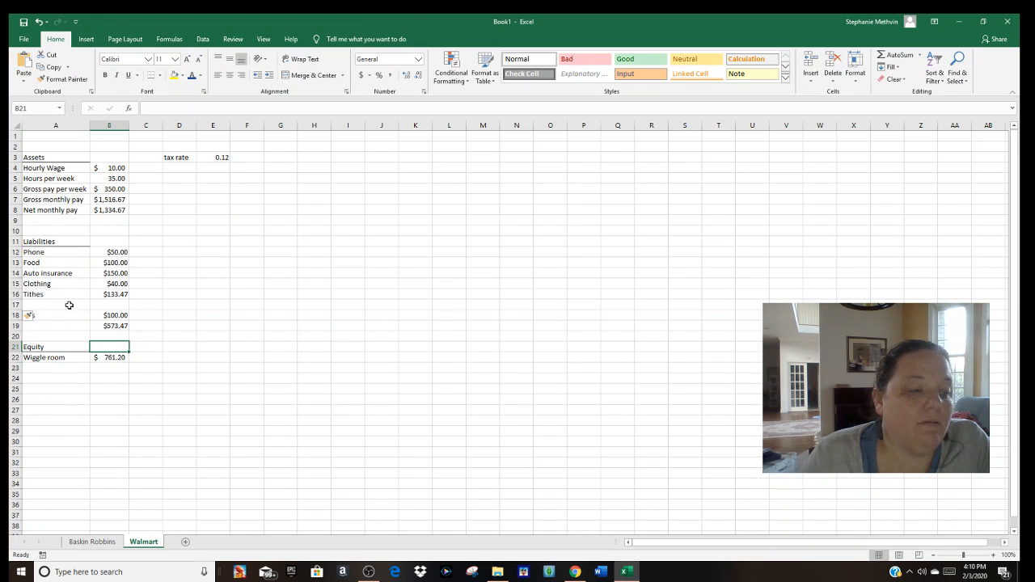
pyautogui.click(50, 305)
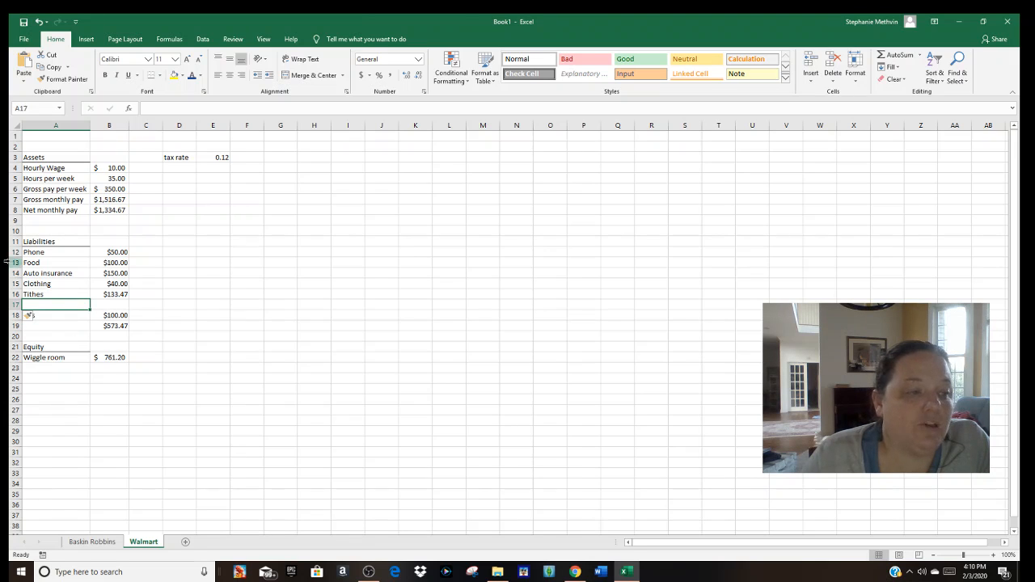
pyautogui.moveTo(146, 387); pyautogui.dragTo(150, 486)
pyautogui.click(155, 307)
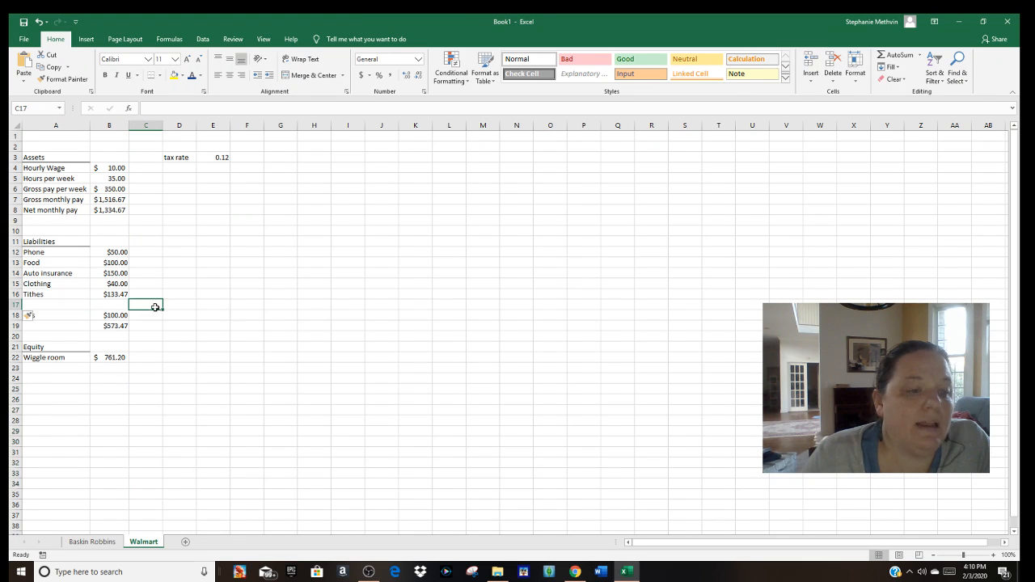
# Insert a blank column between the labels in column A and the amounts in column B, and undo the insertion
pyautogui.click(145, 124)
pyautogui.rightClick(146, 125)
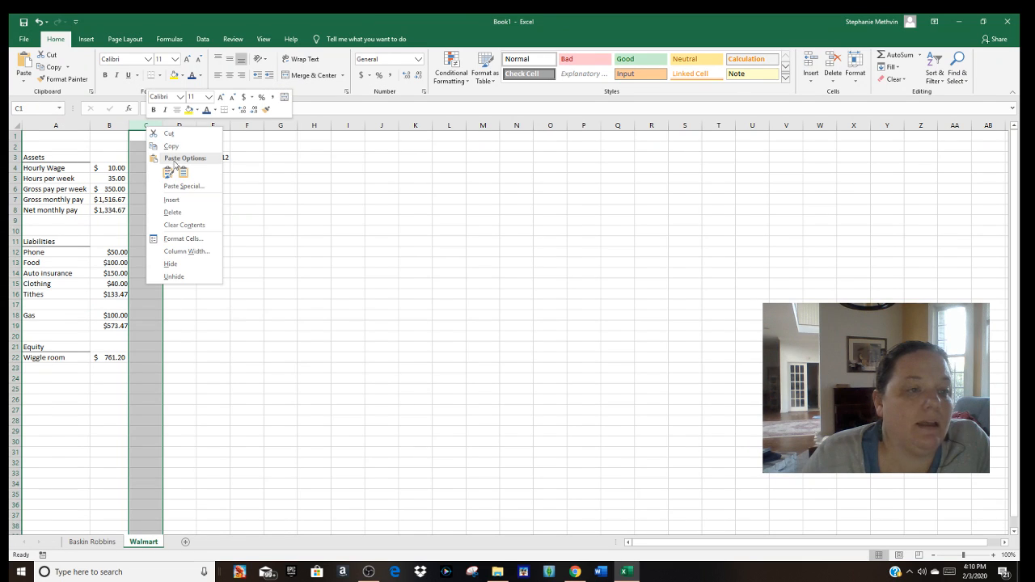
pyautogui.click(93, 130)
pyautogui.click(95, 128)
pyautogui.rightClick(95, 128)
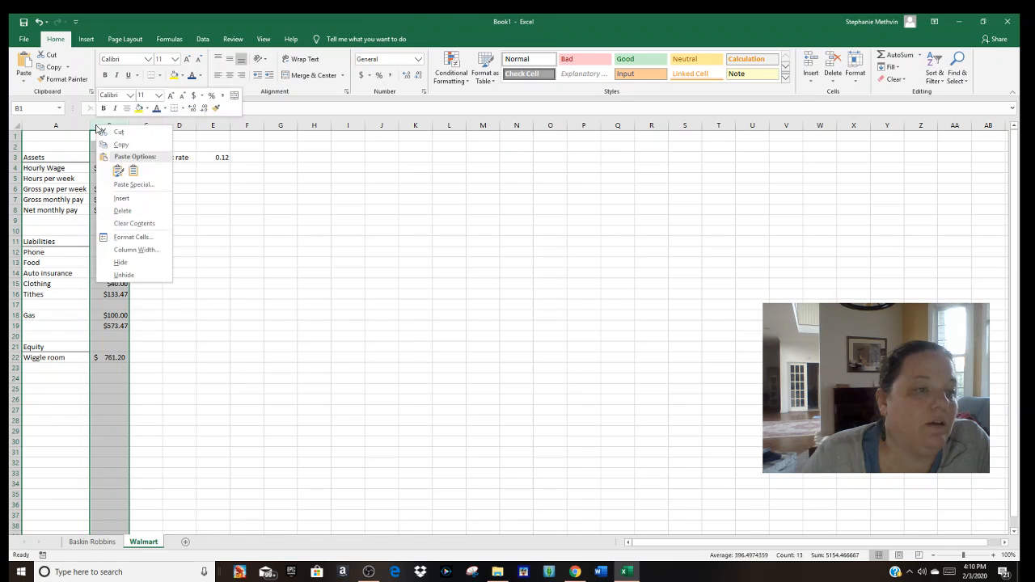
pyautogui.click(121, 199)
pyautogui.click(123, 333)
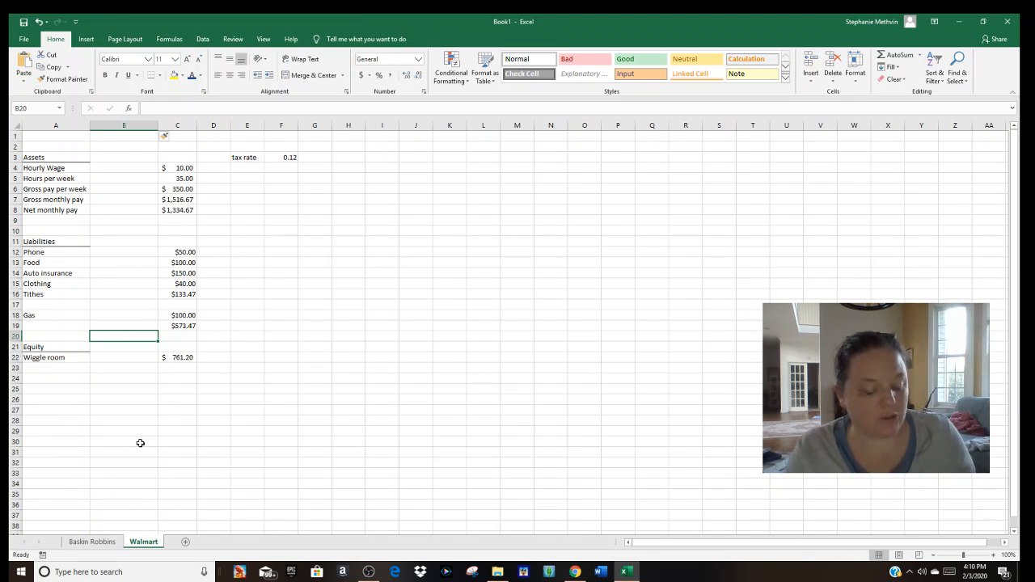
pyautogui.hotkey('ctrl', 'z')
pyautogui.click(147, 219)
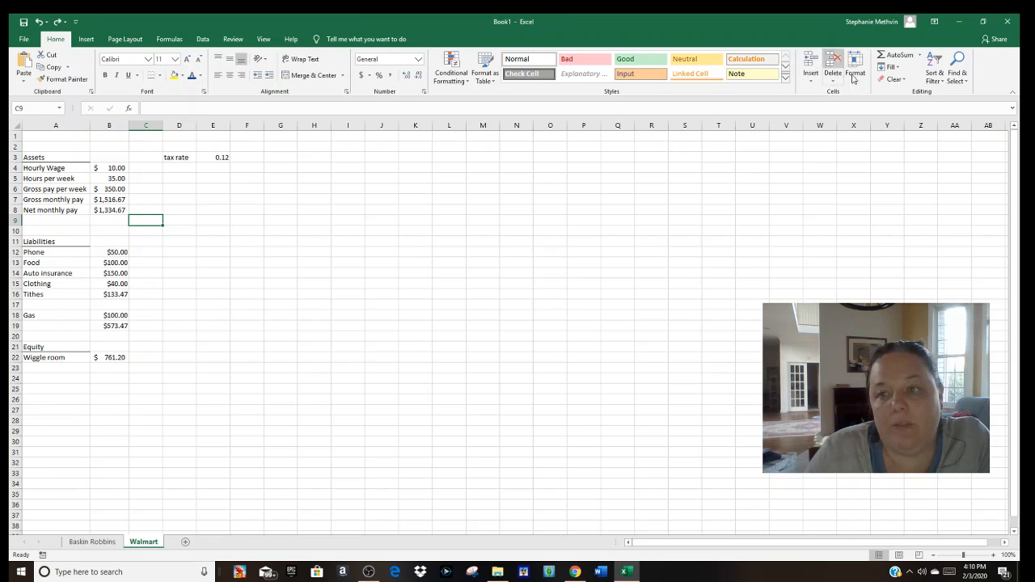
# Delete the blank row 17 between Tithes and Gas
pyautogui.click(48, 368)
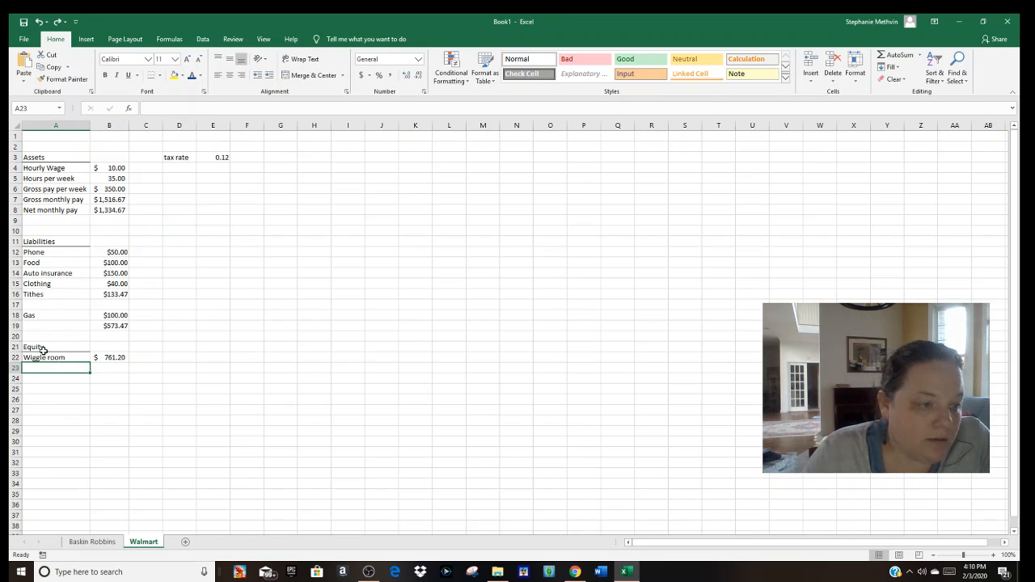
pyautogui.click(31, 304)
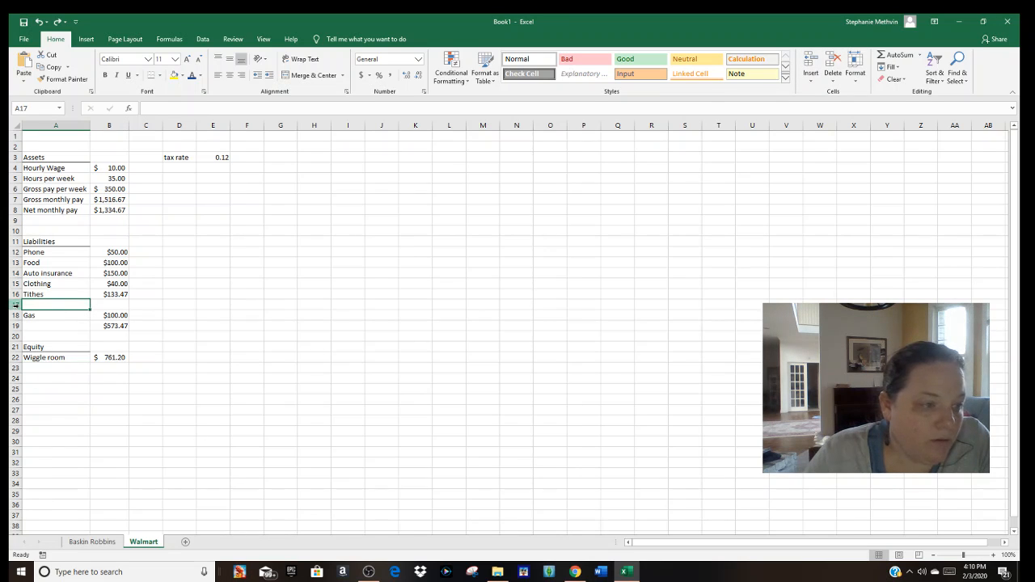
pyautogui.click(16, 305)
pyautogui.click(63, 304)
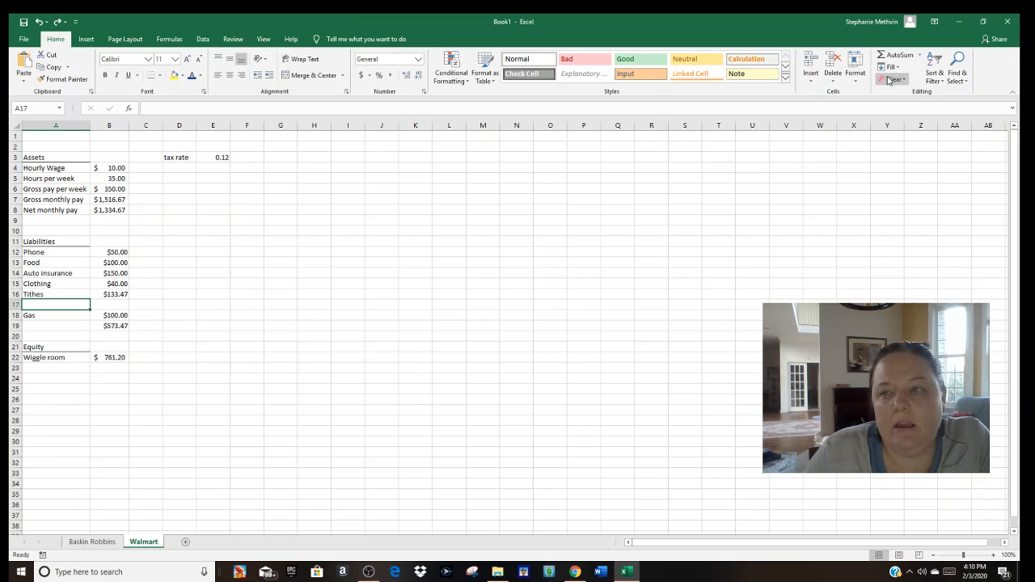
pyautogui.click(831, 80)
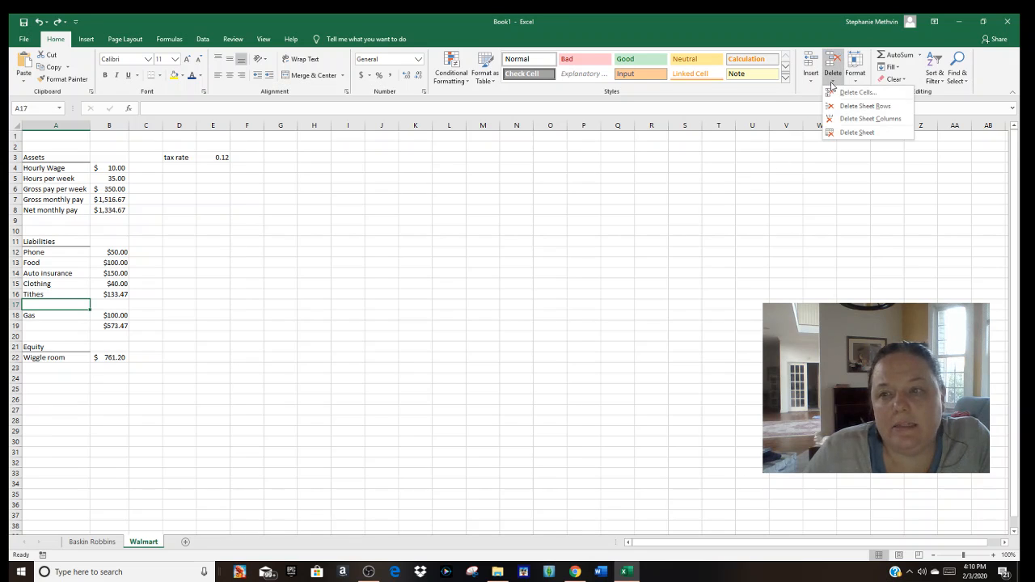
pyautogui.click(865, 106)
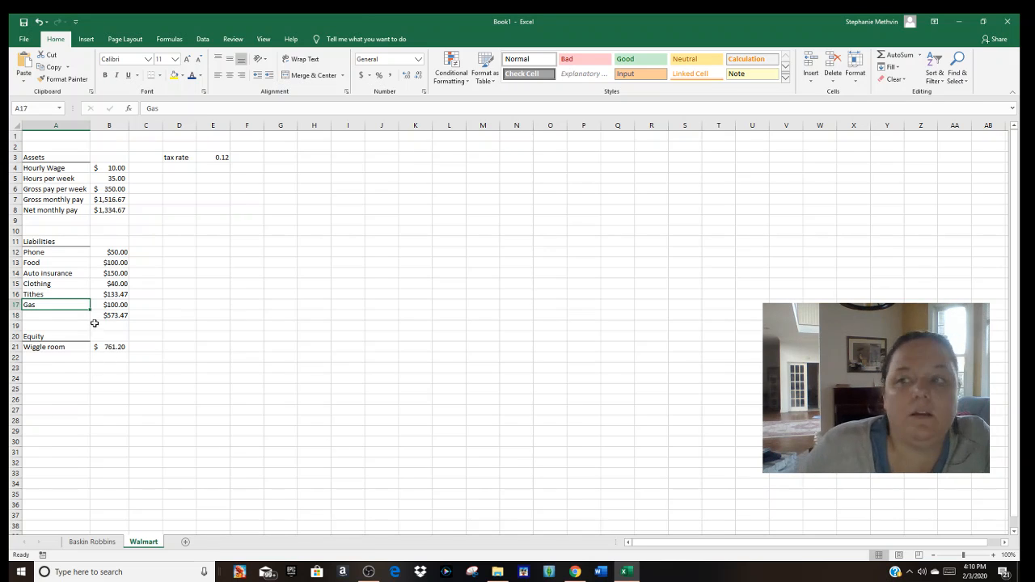
pyautogui.click(149, 400)
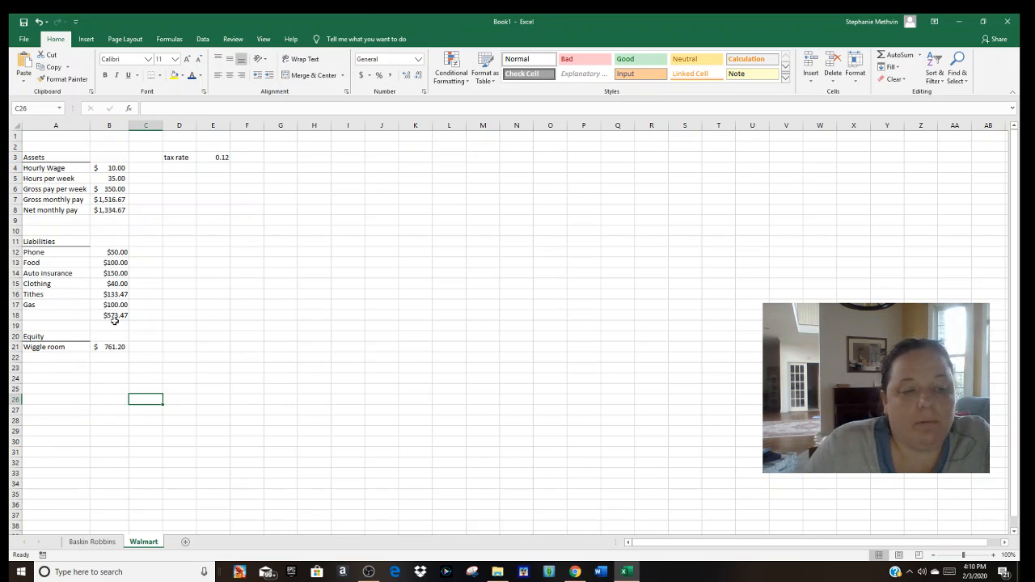
# Compare with the Baskin Robbins sheet and bold the Assets, Liabilities and Equity headings on the Walmart sheet
pyautogui.click(97, 545)
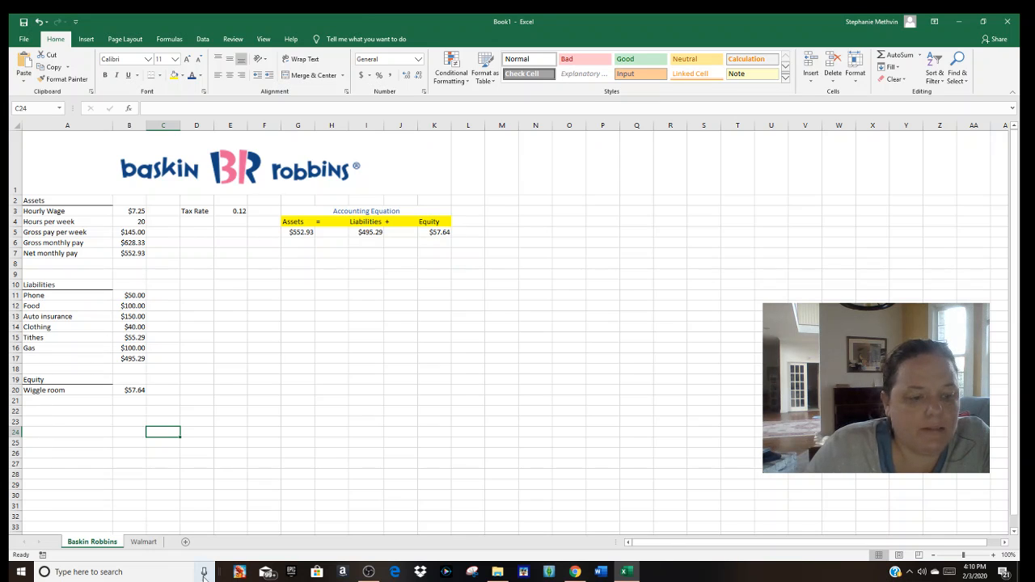
pyautogui.click(143, 543)
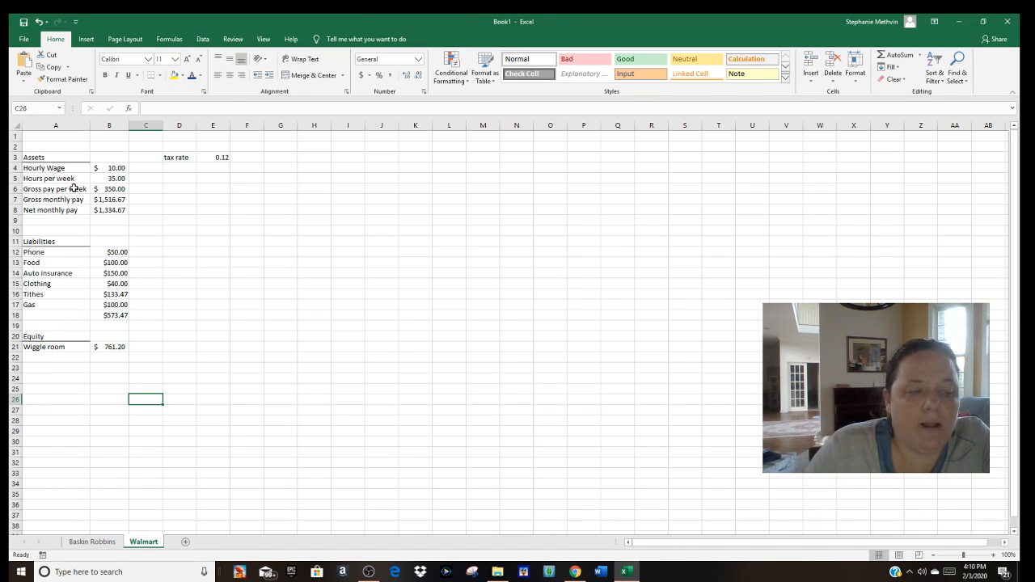
pyautogui.click(35, 157)
pyautogui.hotkey('ctrl', 'b')
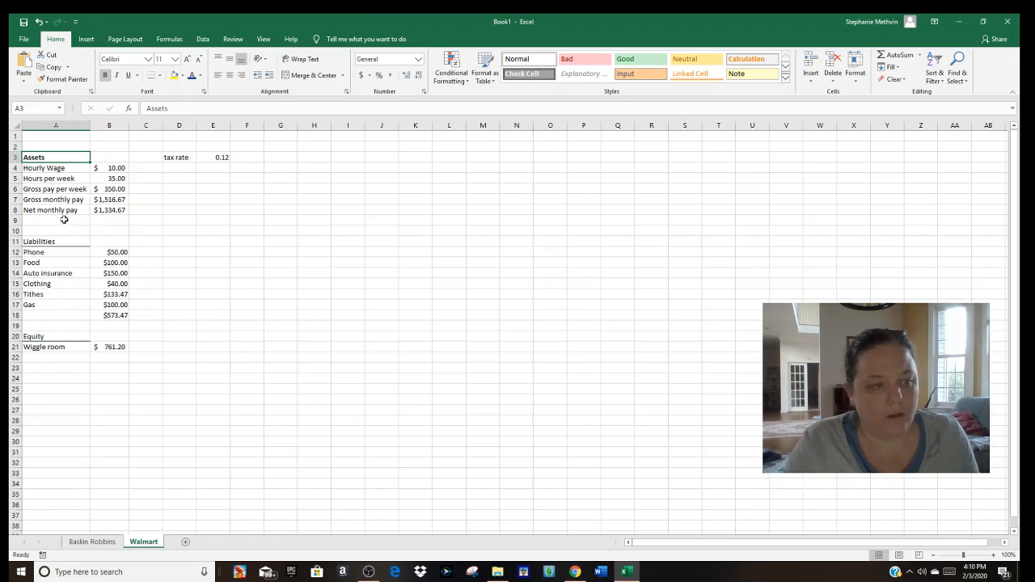
pyautogui.click(53, 244)
pyautogui.hotkey('ctrl', 'b')
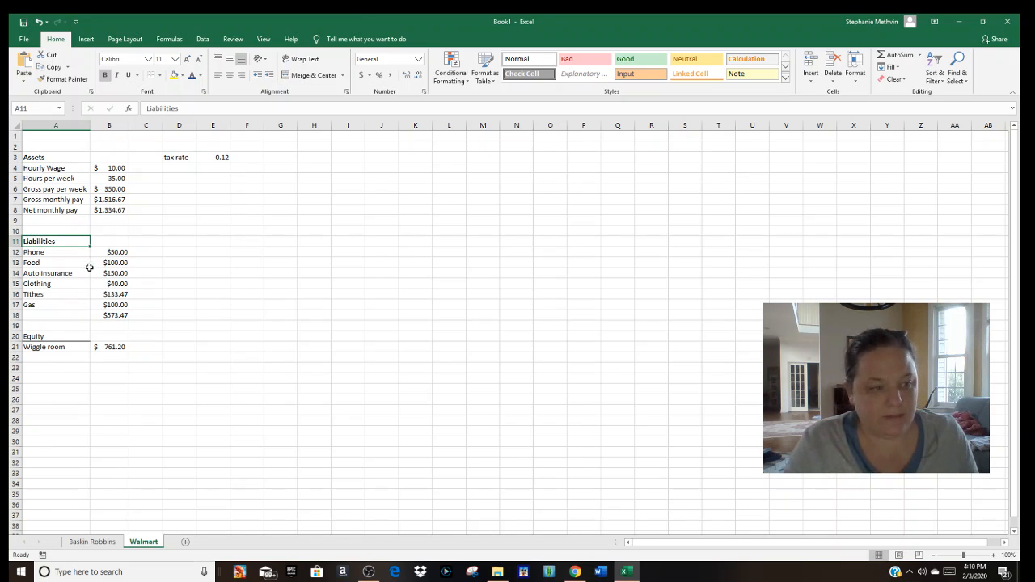
pyautogui.click(53, 337)
pyautogui.hotkey('ctrl', 'b')
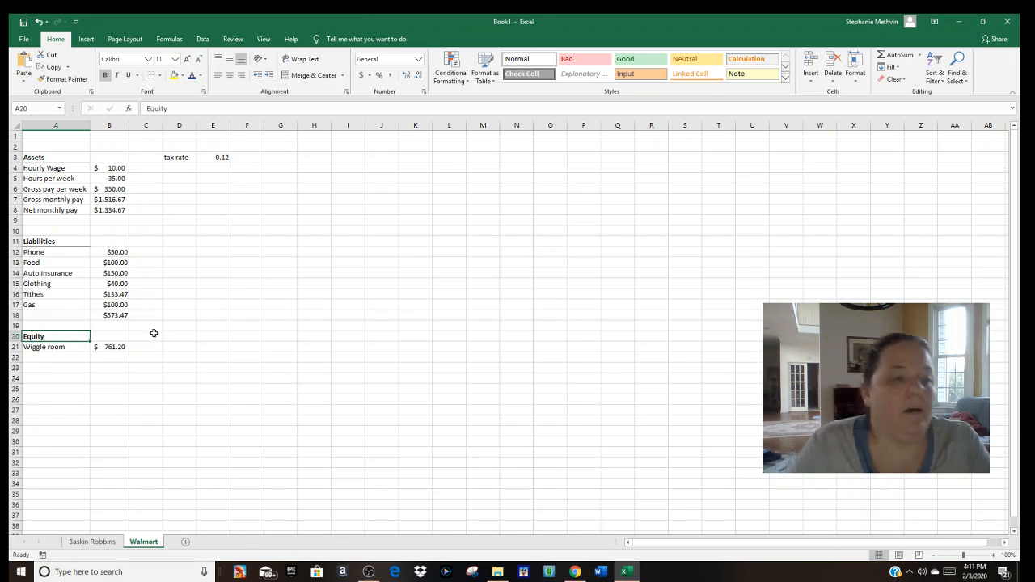
# Widen column B on the Walmart sheet and select the gas amount in B17
pyautogui.moveTo(128, 125); pyautogui.dragTo(152, 126)
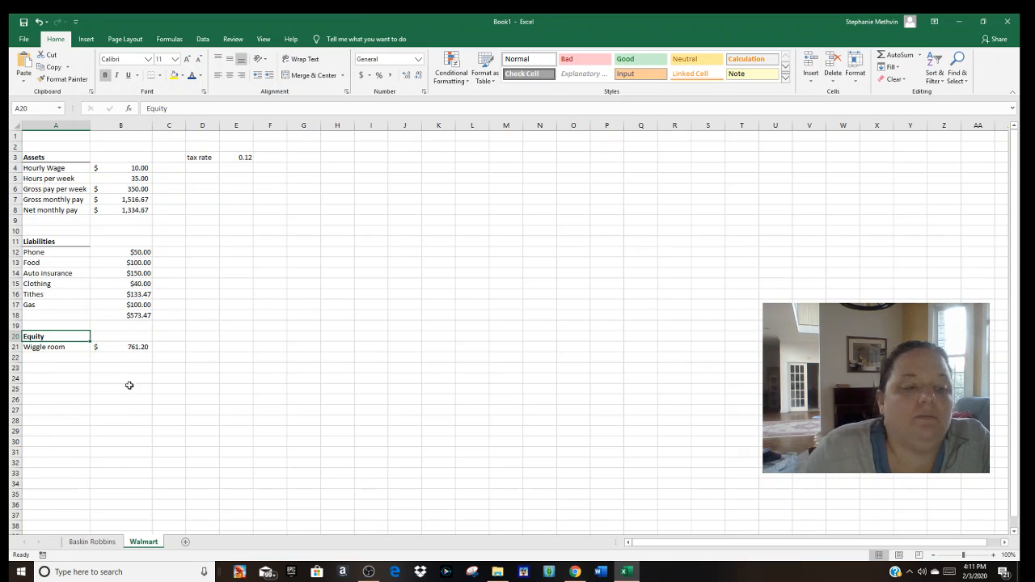
pyautogui.click(52, 358)
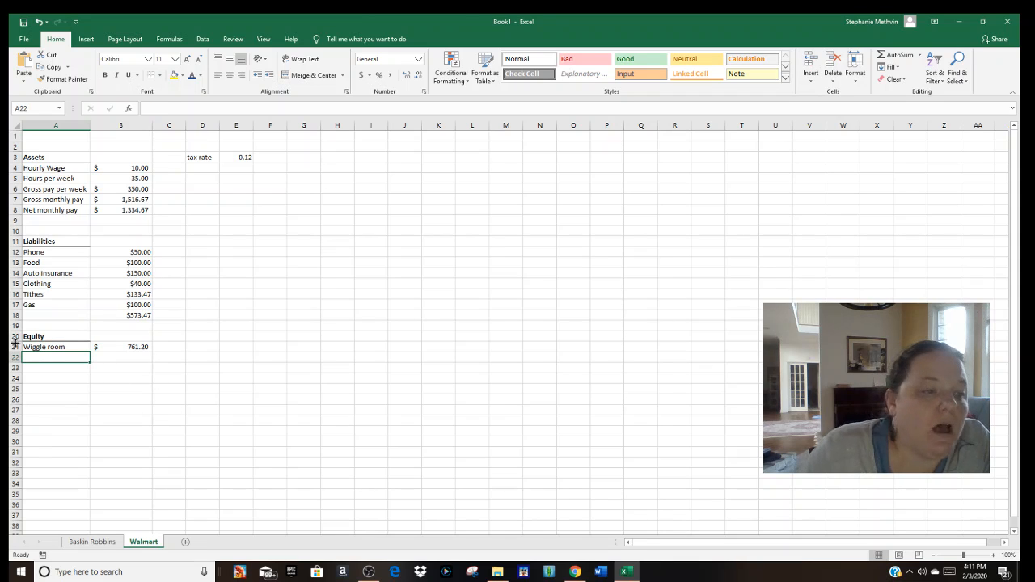
pyautogui.click(42, 307)
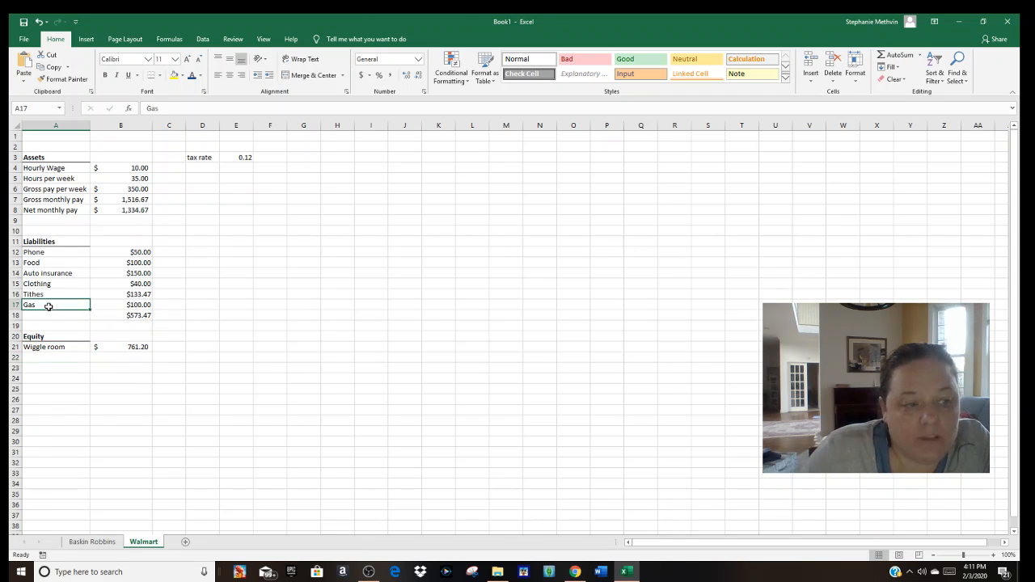
pyautogui.click(139, 304)
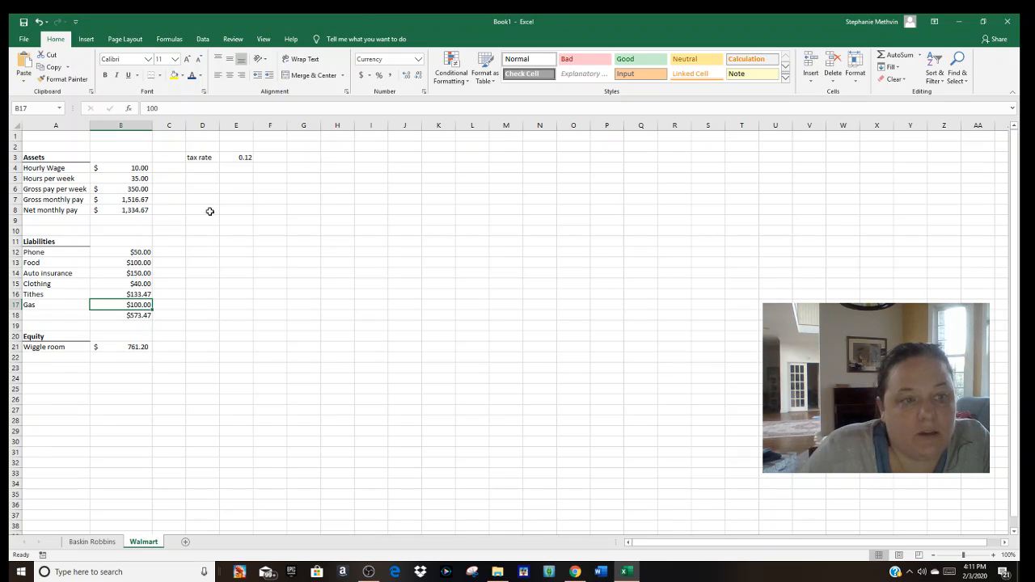
# Add a "gas price" label in D4 below the tax rate, with 2.09 beside it in E4
pyautogui.click(202, 167)
pyautogui.write('gas')
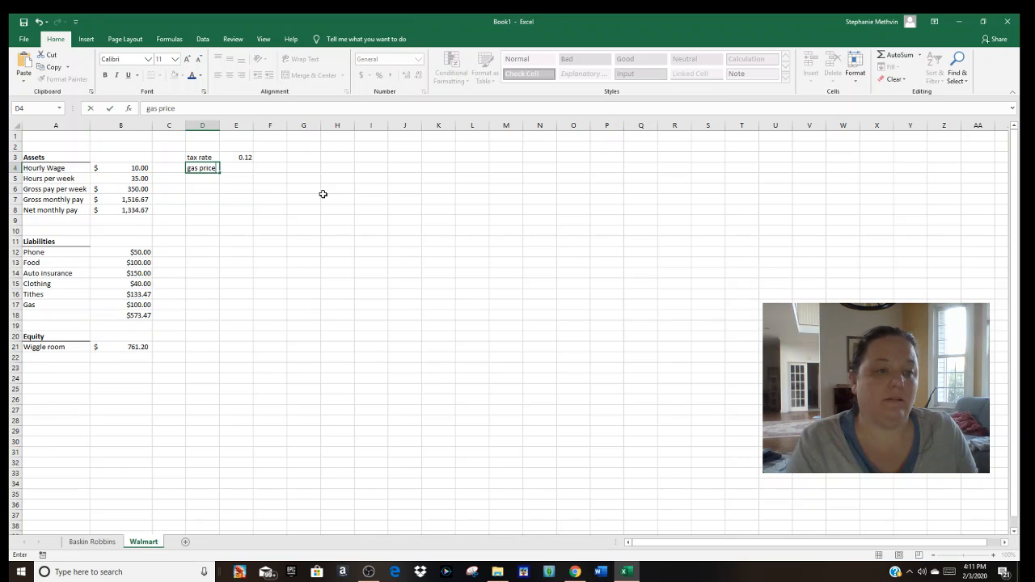
pyautogui.write(' price')
pyautogui.press('Tab')
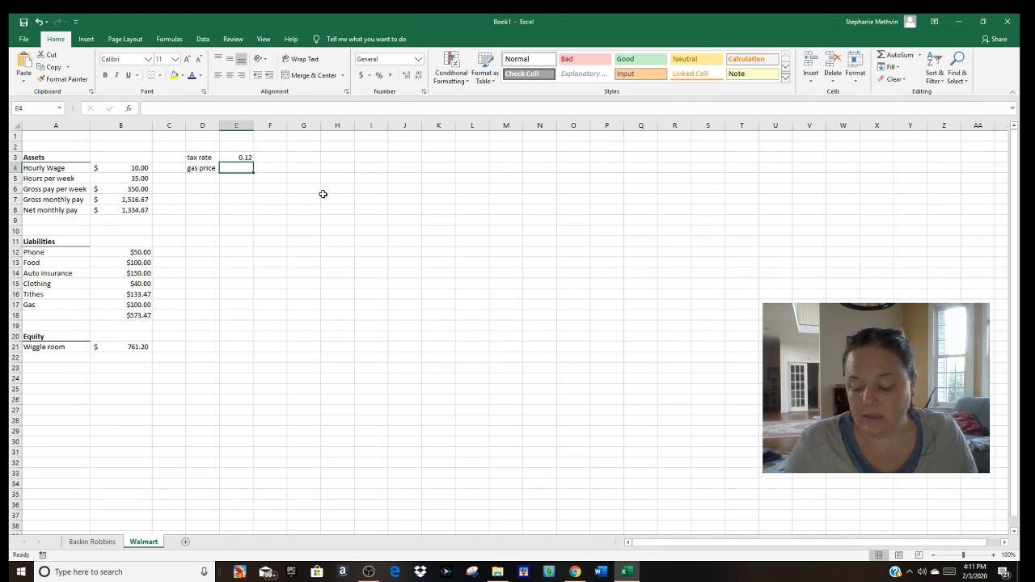
pyautogui.write('2.09')
pyautogui.press('Return')
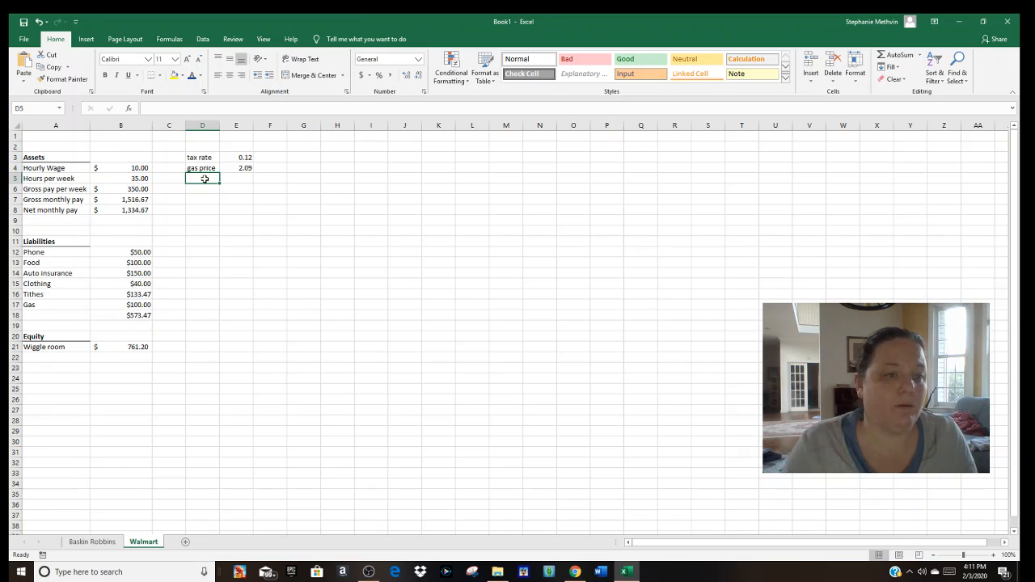
# Label D5 "miles commute" and fit column D's width to its text
pyautogui.write('miles')
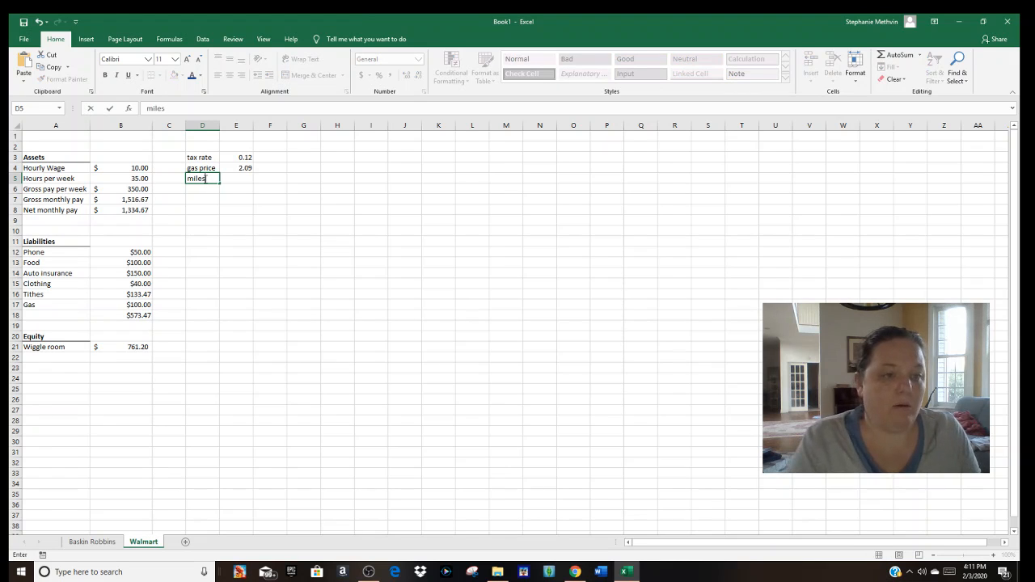
pyautogui.write(' comm')
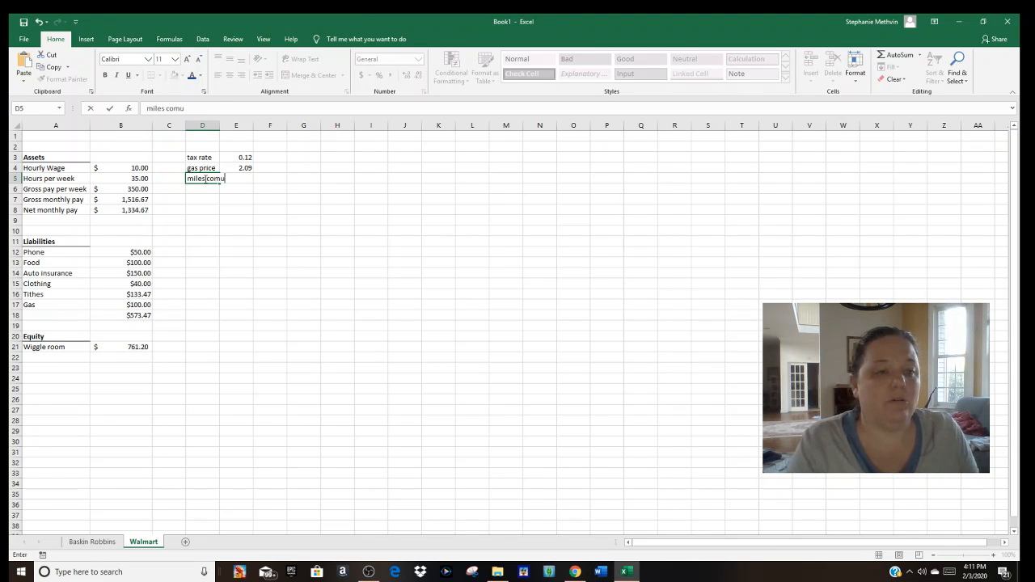
pyautogui.write('ute')
pyautogui.press('Tab')
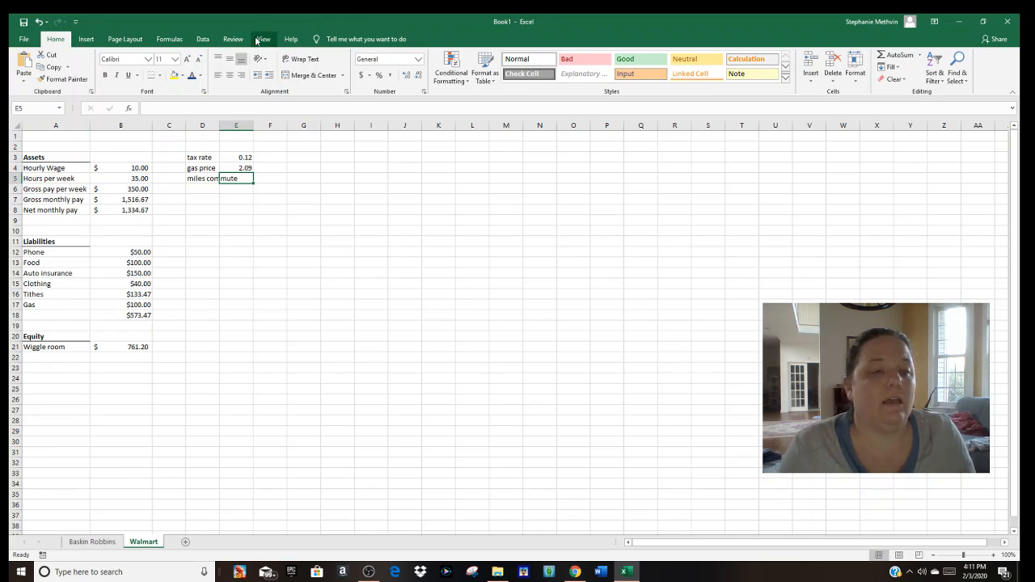
pyautogui.doubleClick(219, 125)
# Label D6 "miles per gallon" and enter 40 beside it in E6
pyautogui.click(216, 188)
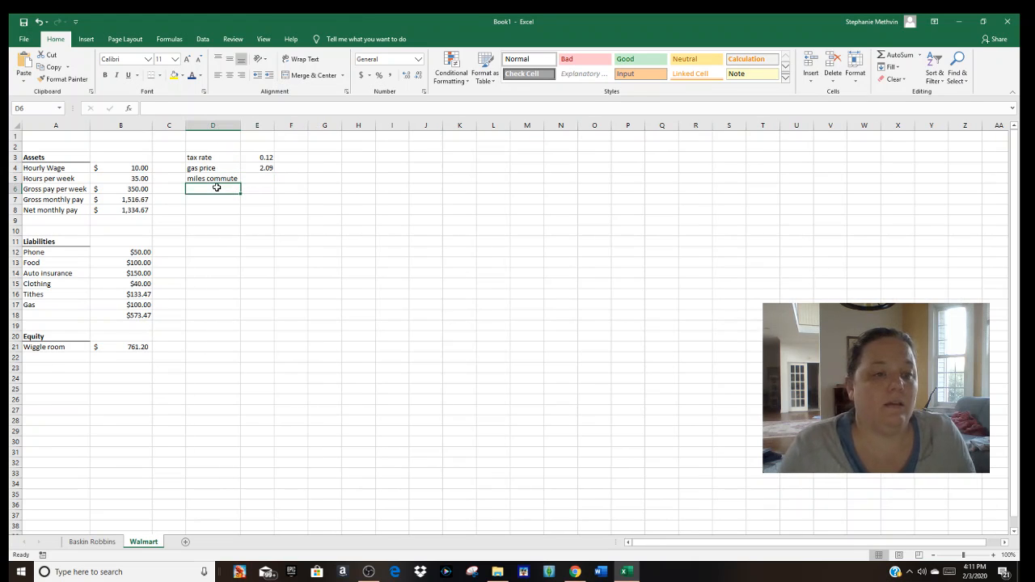
pyautogui.write('miles per gallon')
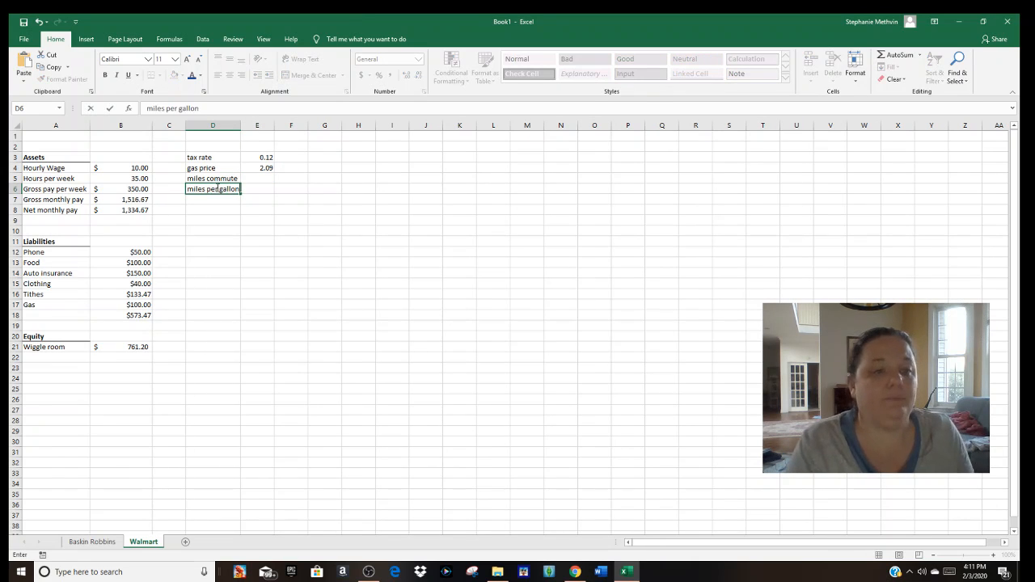
pyautogui.press('Tab')
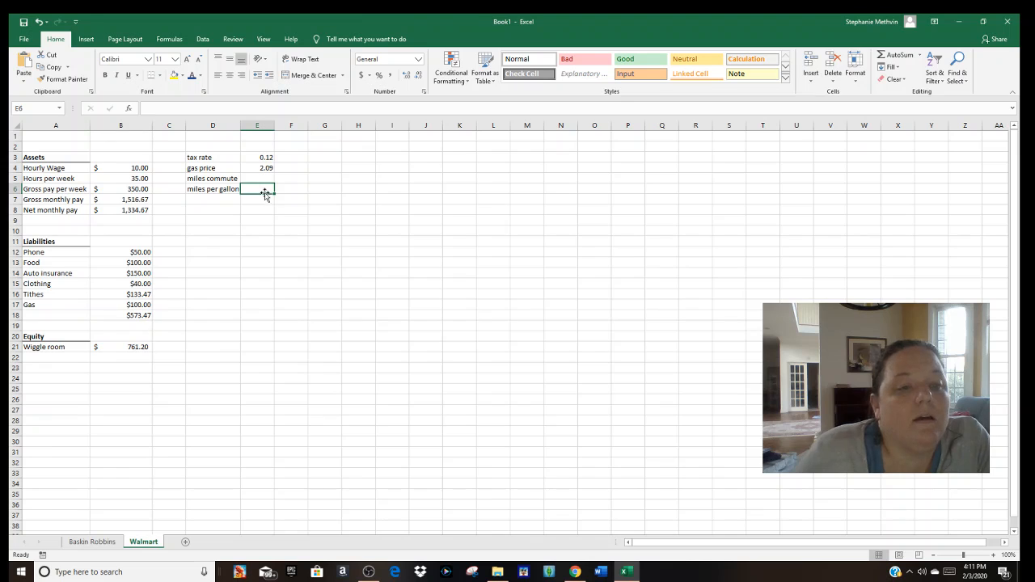
pyautogui.write('40')
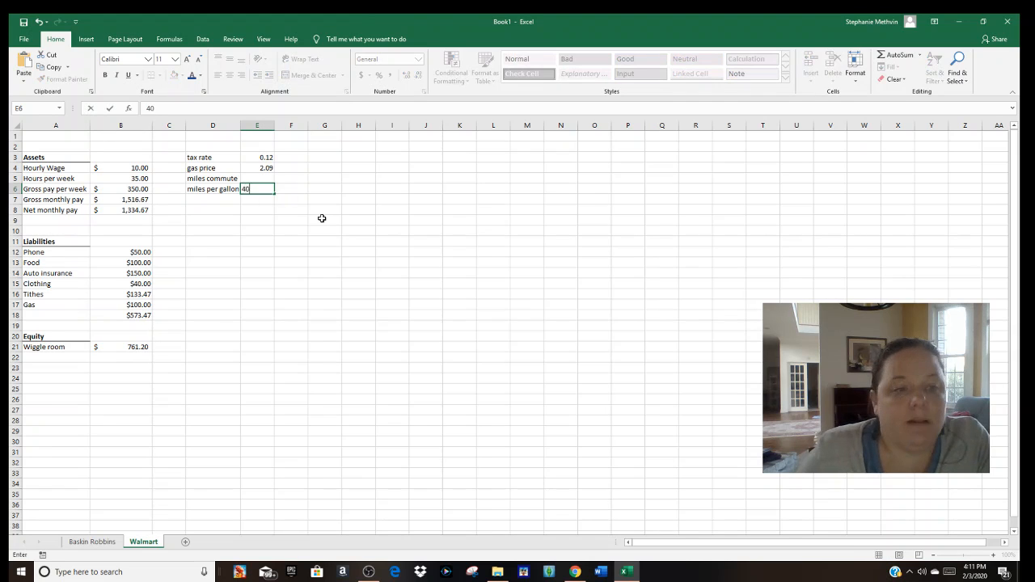
pyautogui.press('Return')
# Enter 20 as the miles commute value in E5
pyautogui.click(276, 179)
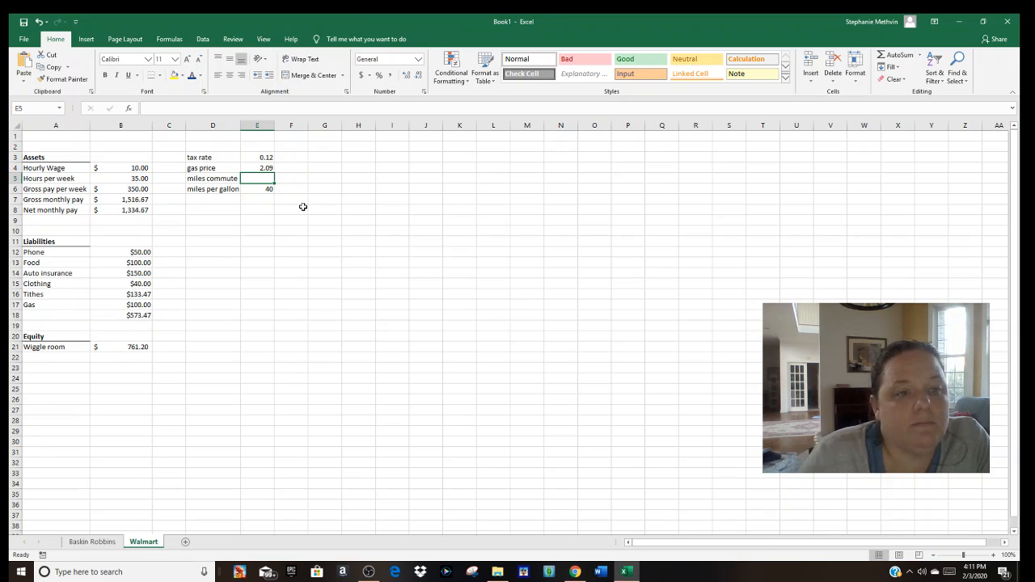
pyautogui.write('20')
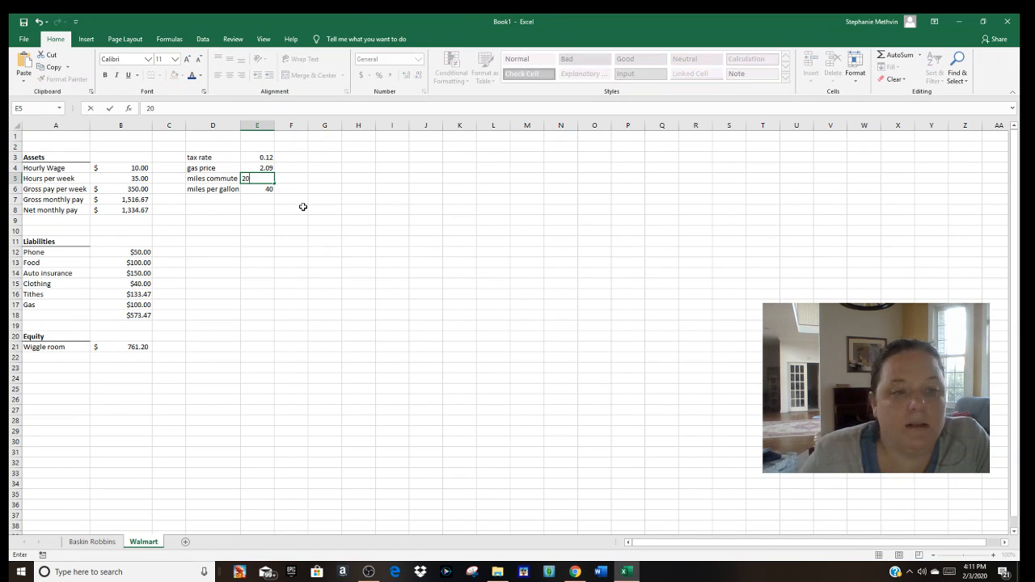
pyautogui.press('Return')
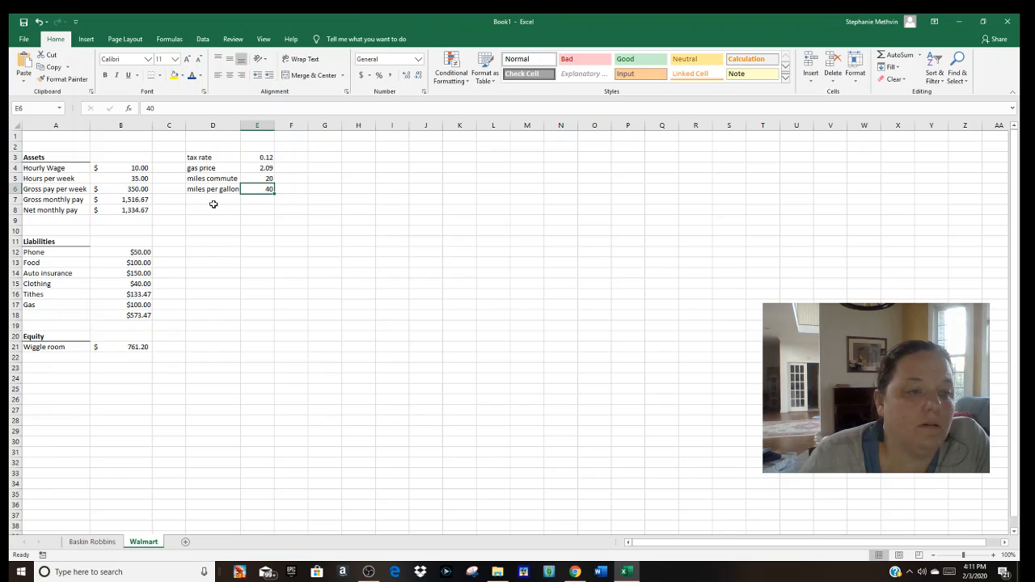
pyautogui.click(260, 178)
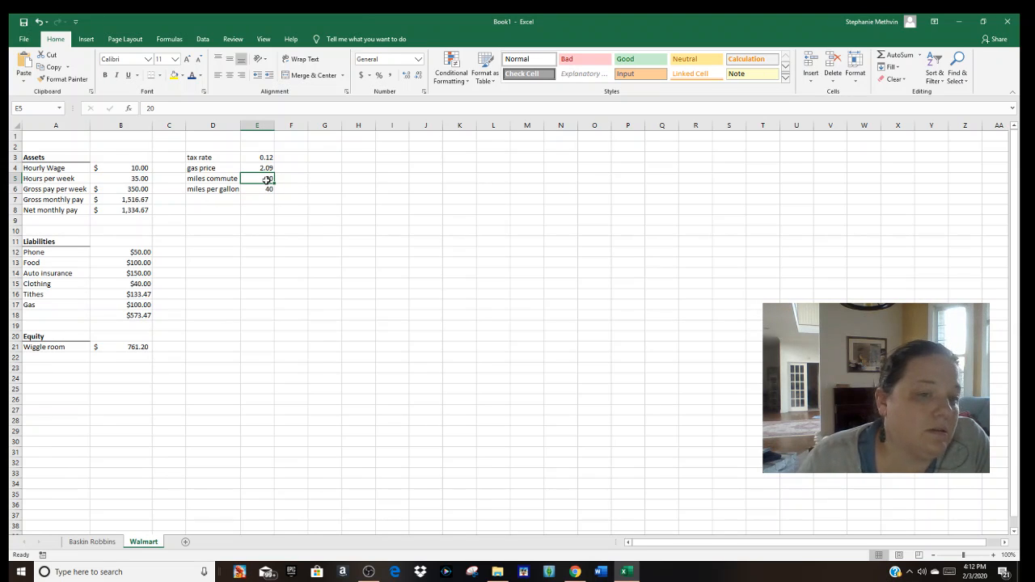
pyautogui.doubleClick(265, 178)
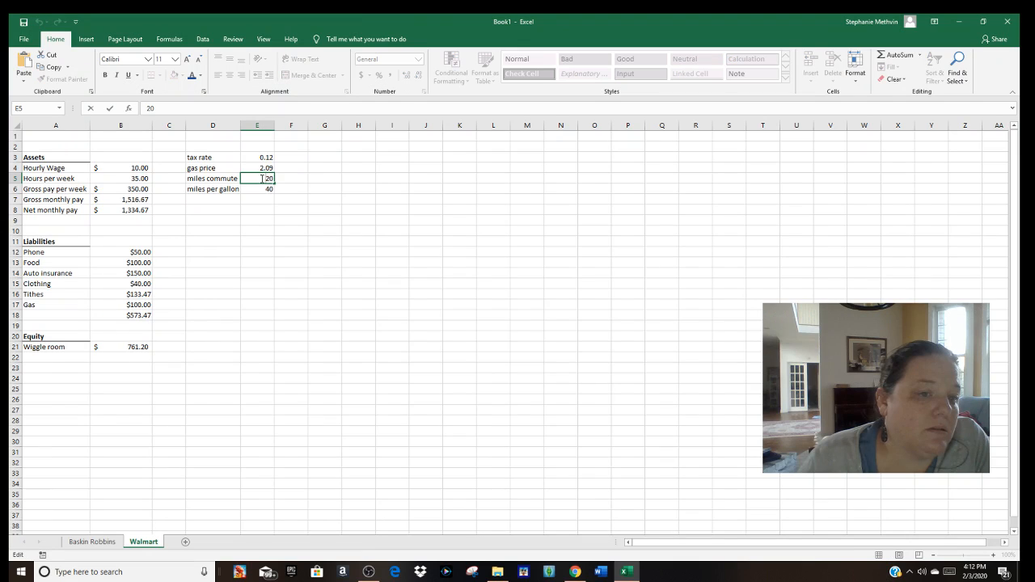
pyautogui.moveTo(263, 179); pyautogui.dragTo(286, 178)
pyautogui.write('2')
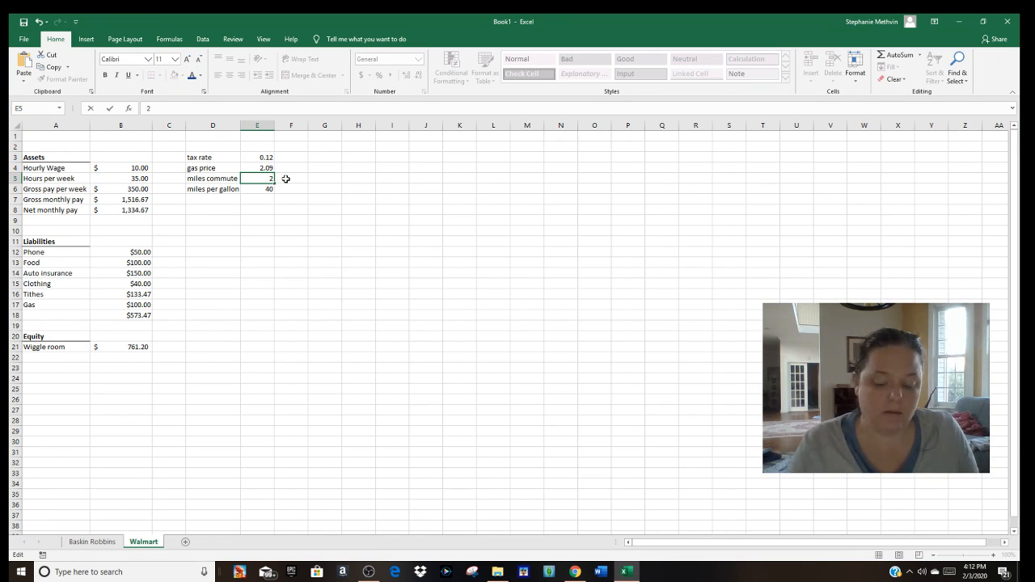
pyautogui.write('0')
# Calculate the monthly commute miles in F5 with the formula =E5*22
pyautogui.click(289, 179)
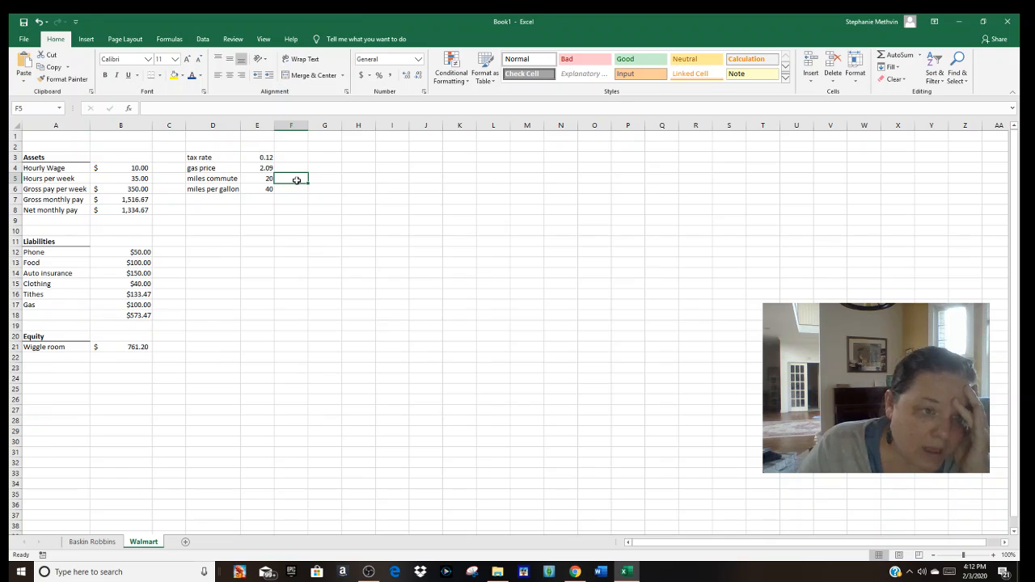
pyautogui.write('=')
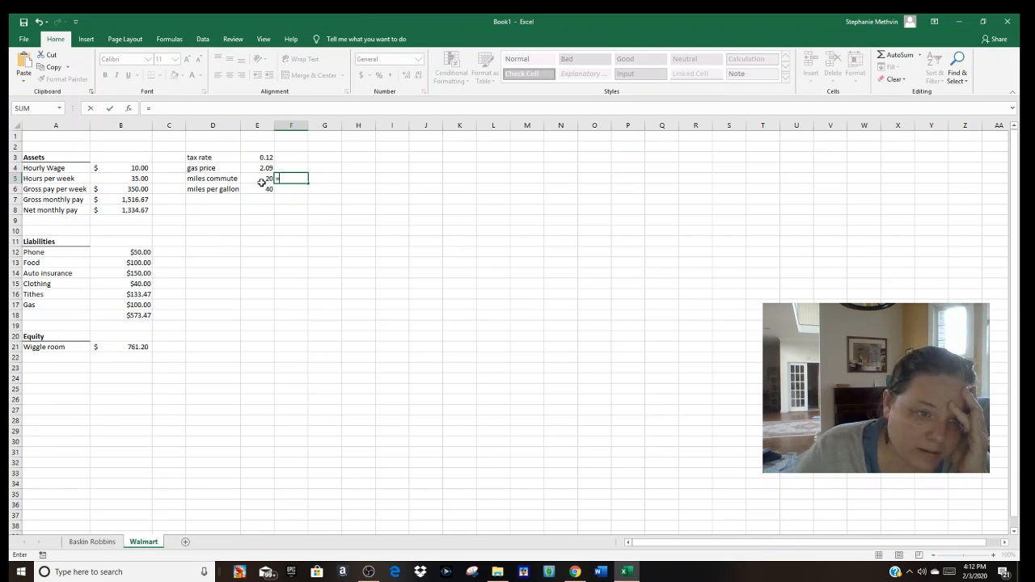
pyautogui.click(261, 180)
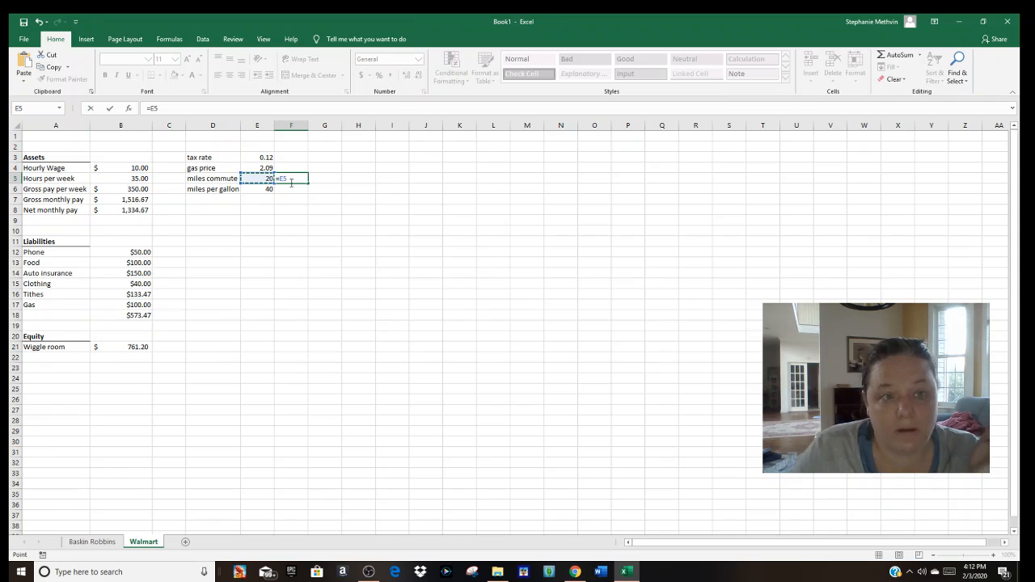
pyautogui.write('*22')
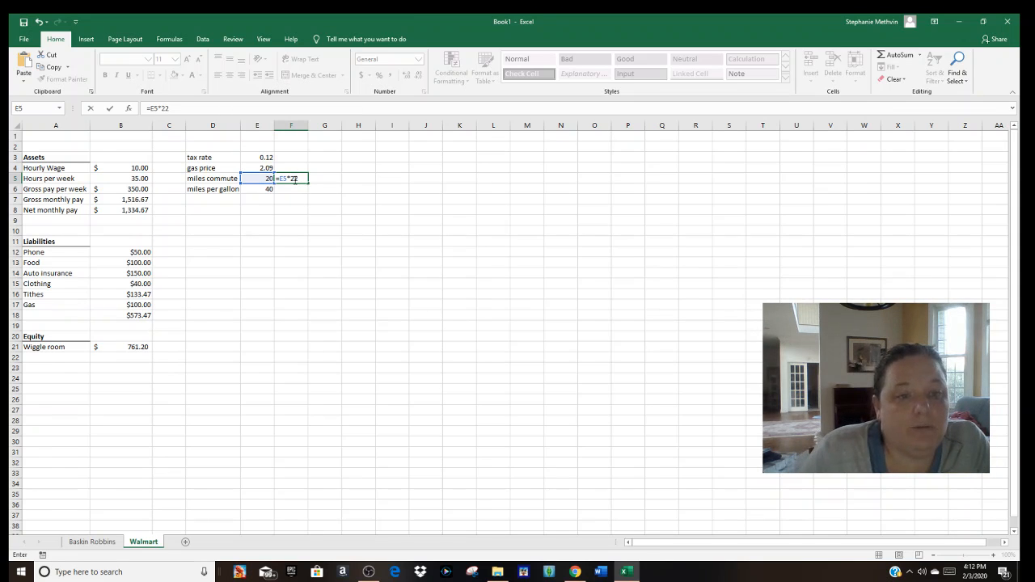
pyautogui.press('Return')
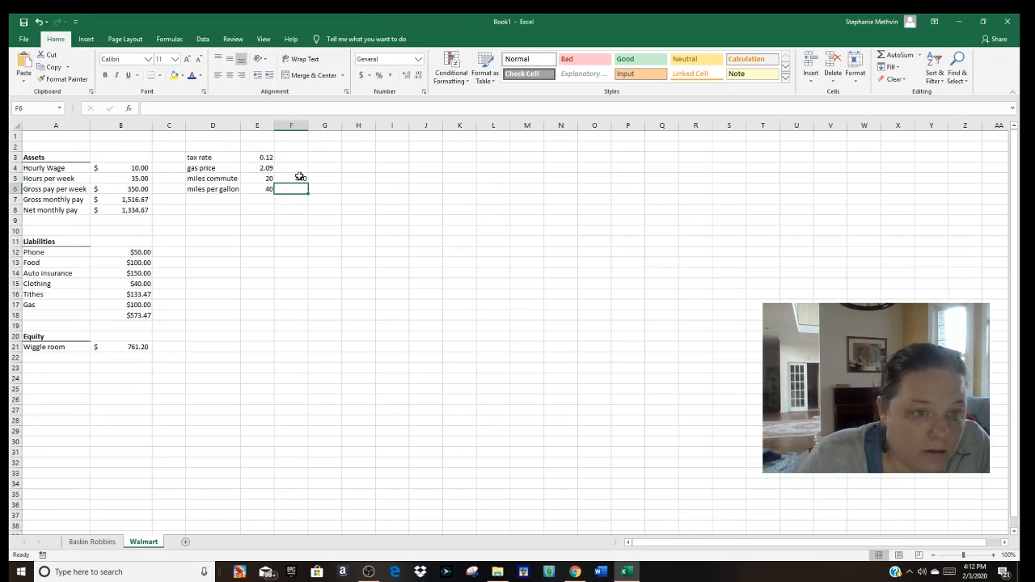
pyautogui.click(223, 199)
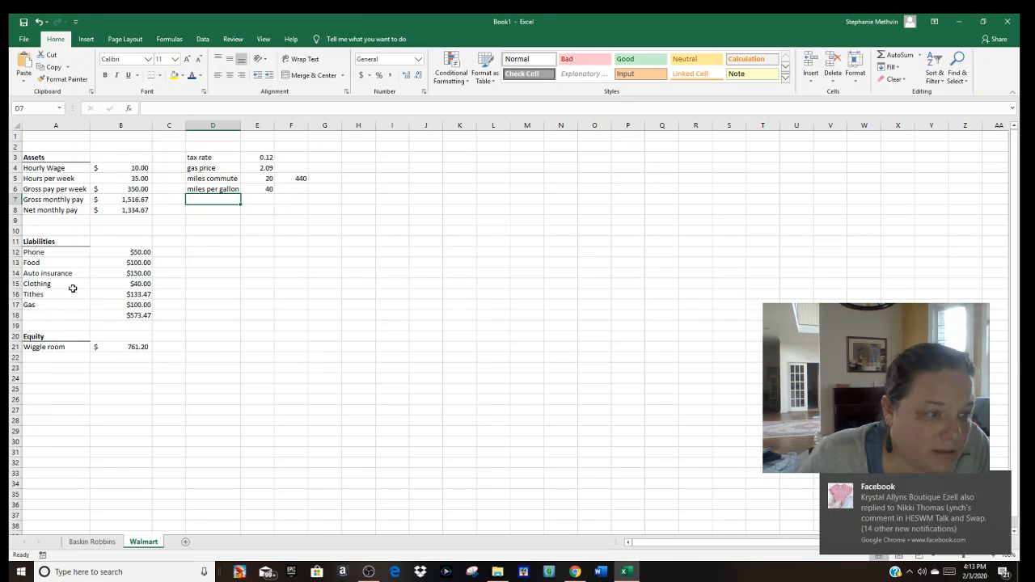
# Replace the fixed gas amount in B17 with the formula =F5/E6*(E4) and review it
pyautogui.click(135, 308)
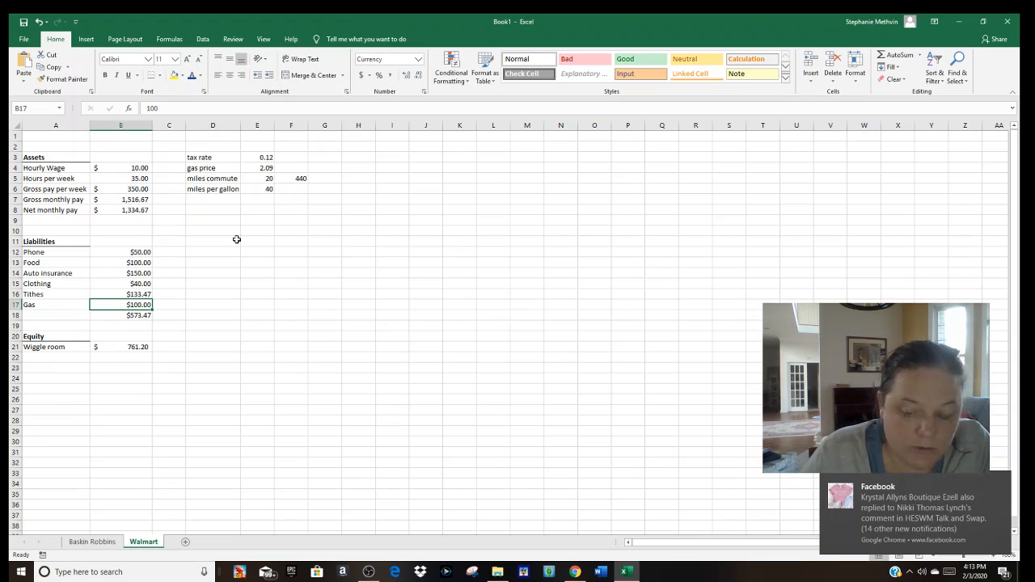
pyautogui.write('=')
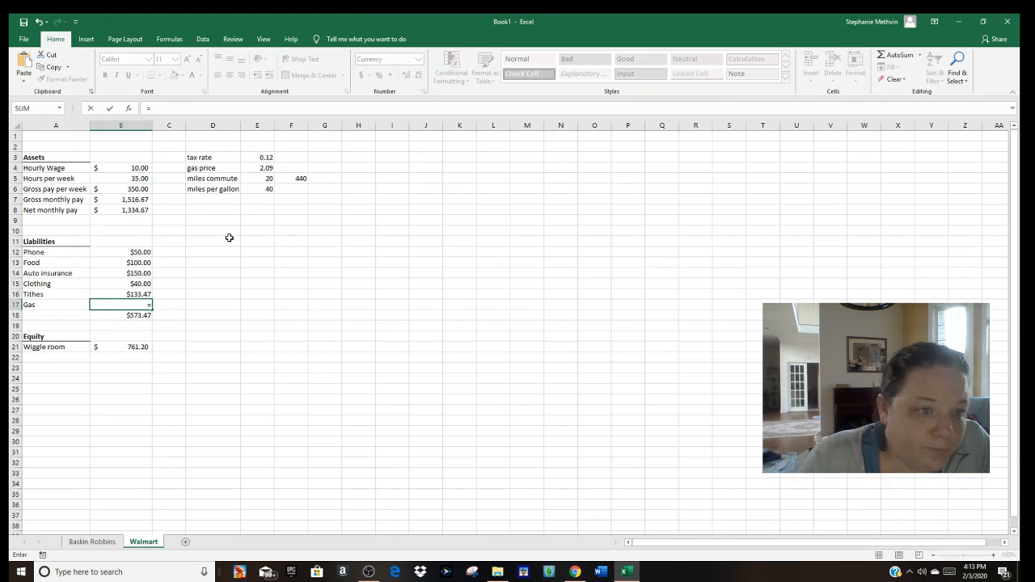
pyautogui.click(300, 178)
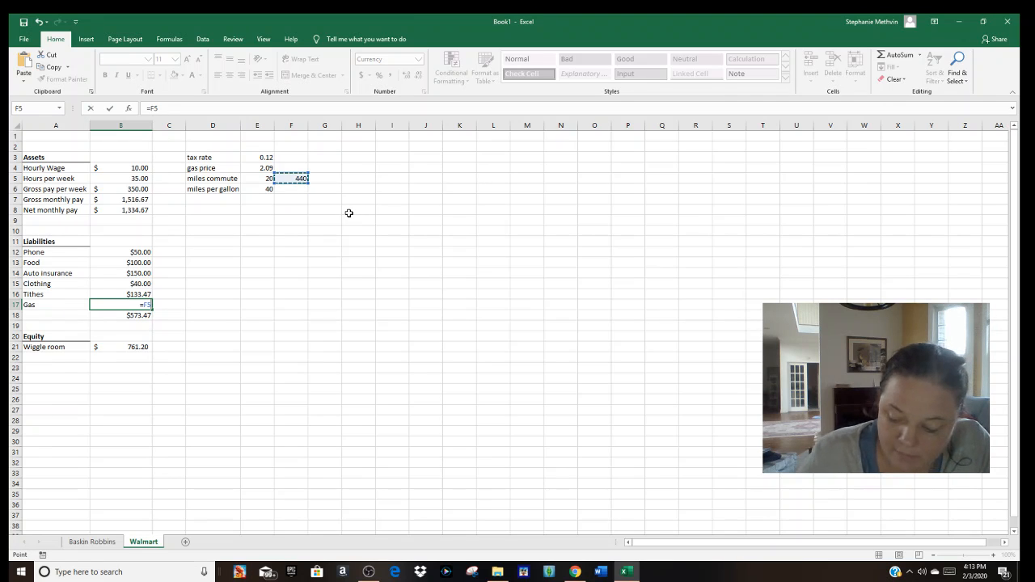
pyautogui.write('/')
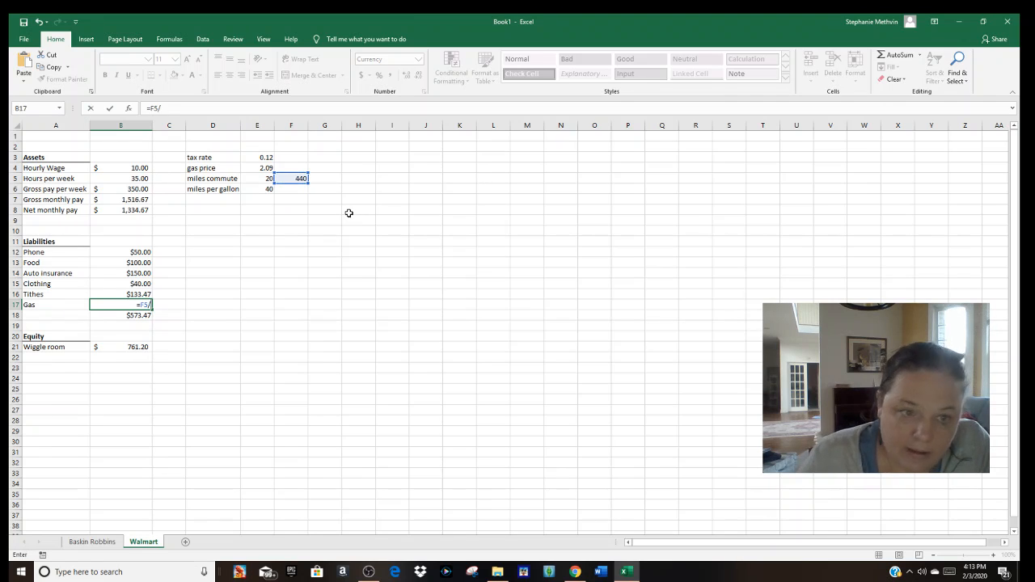
pyautogui.click(261, 188)
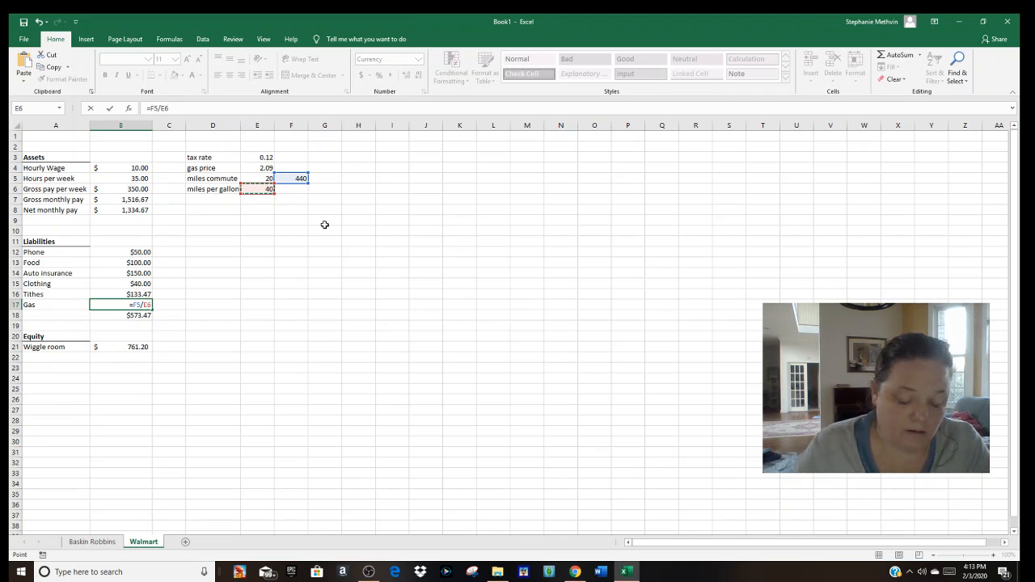
pyautogui.write('*(')
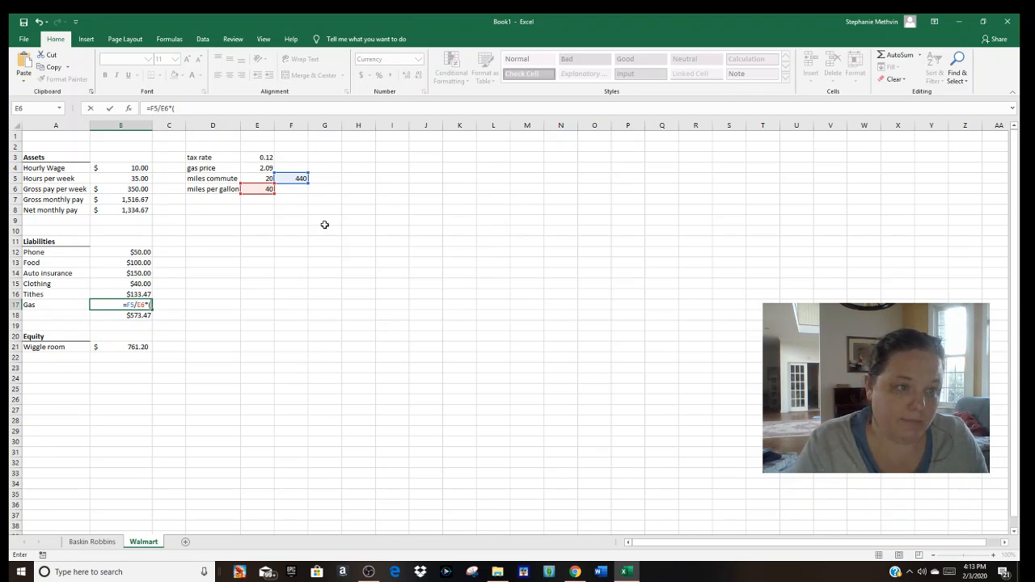
pyautogui.click(267, 167)
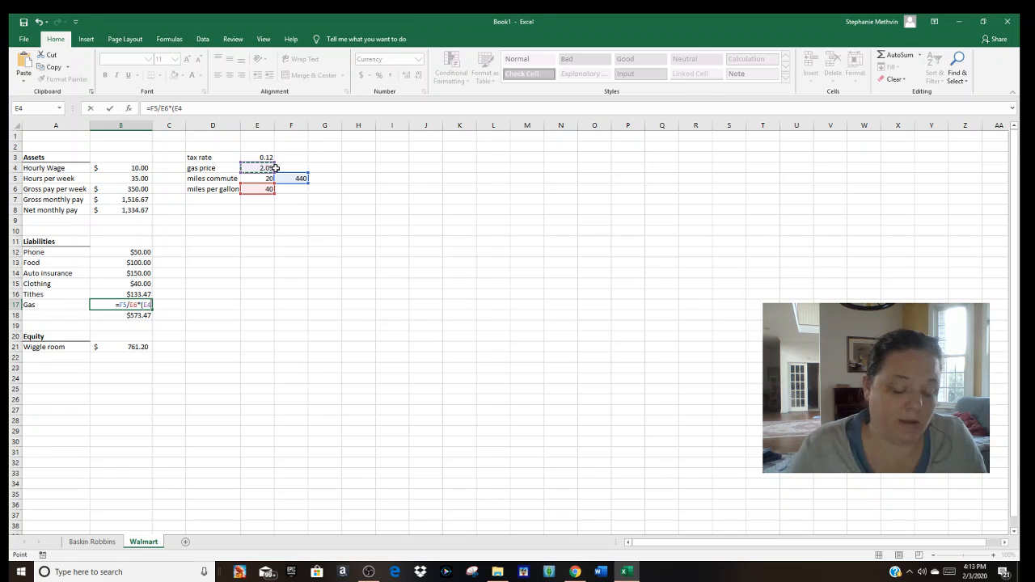
pyautogui.write(')')
pyautogui.press('Return')
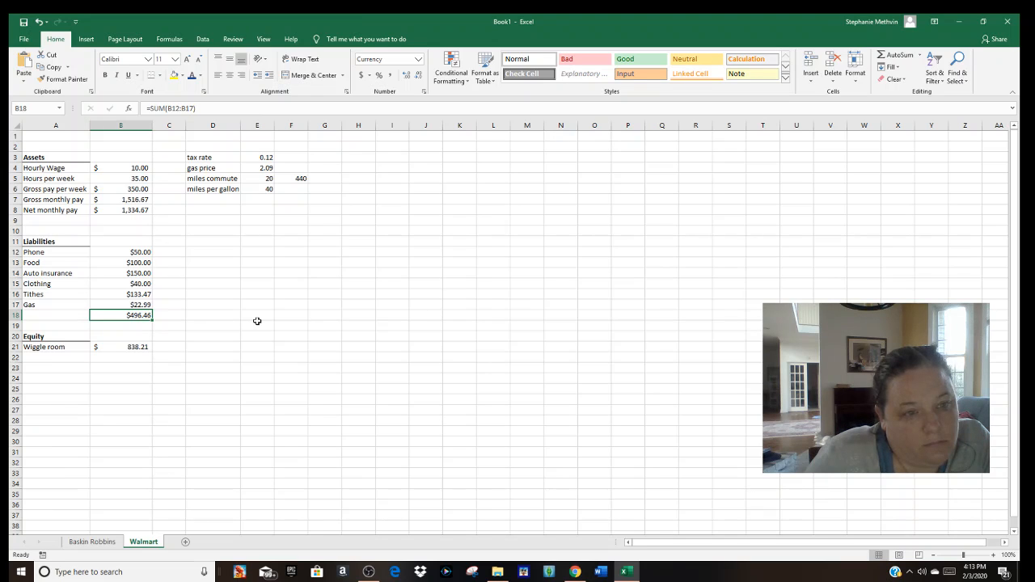
pyautogui.click(151, 305)
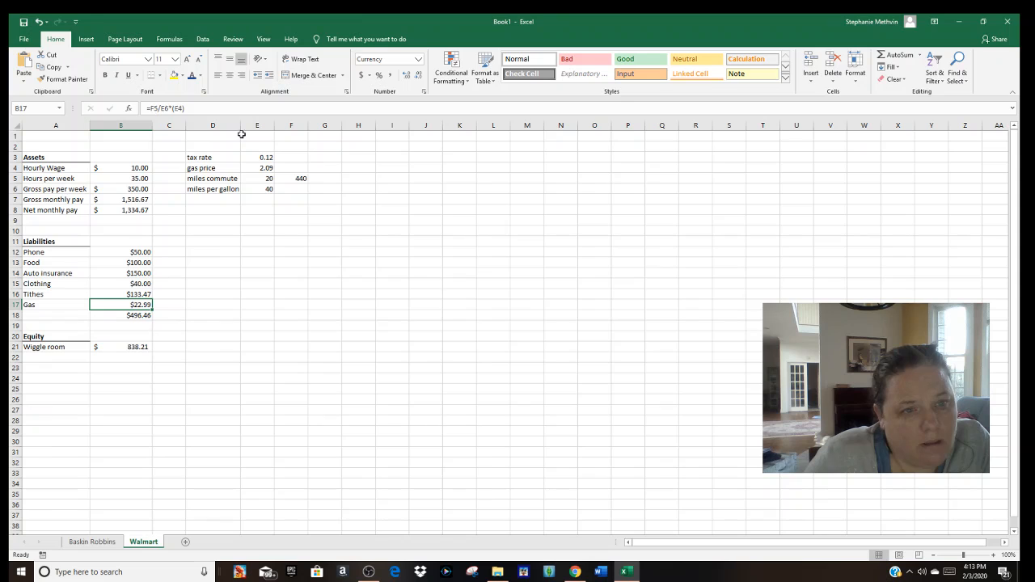
# Set the miles per gallon in E6 to 15 and select the miles commute value in E5
pyautogui.click(270, 188)
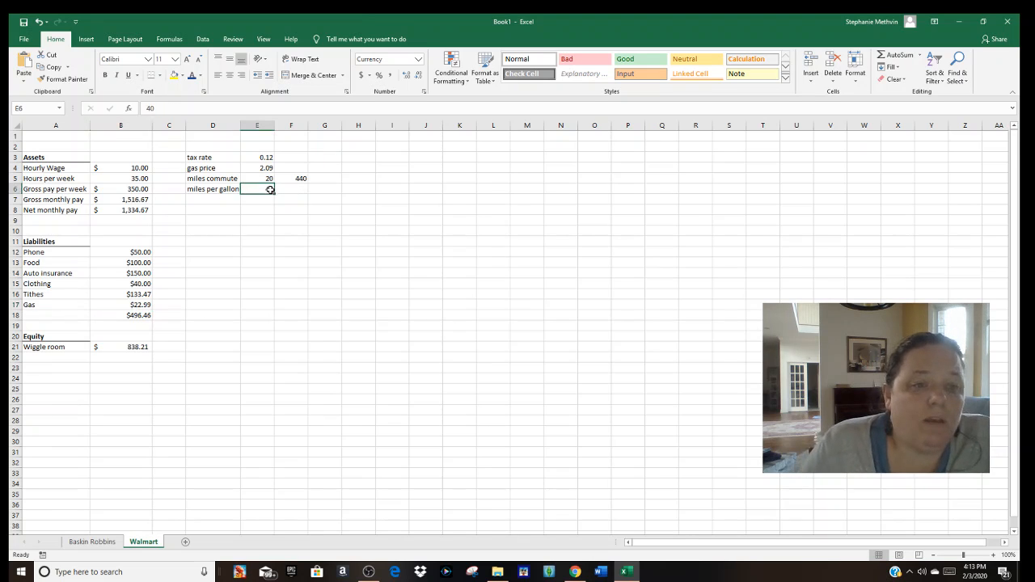
pyautogui.write('15')
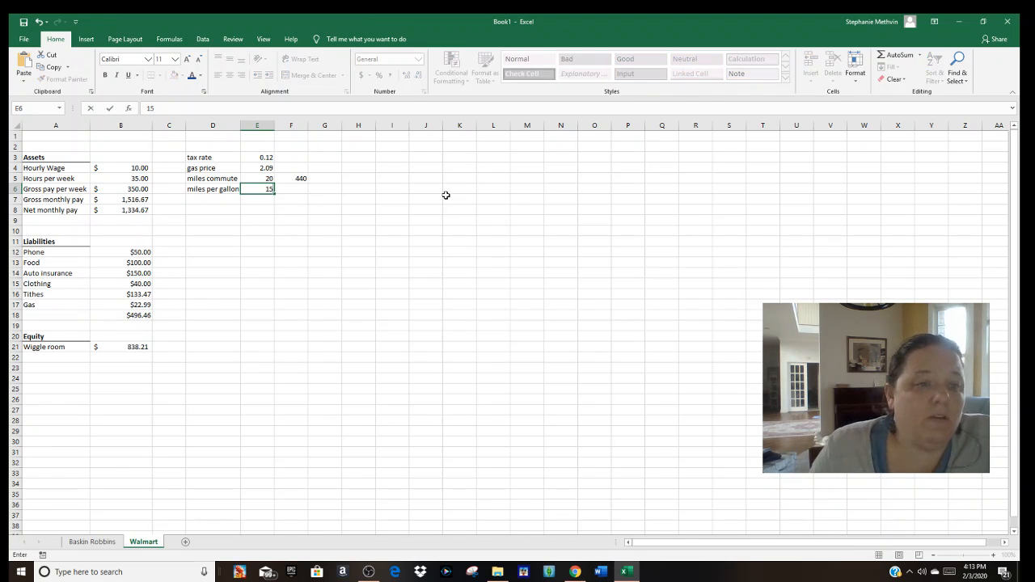
pyautogui.press('Return')
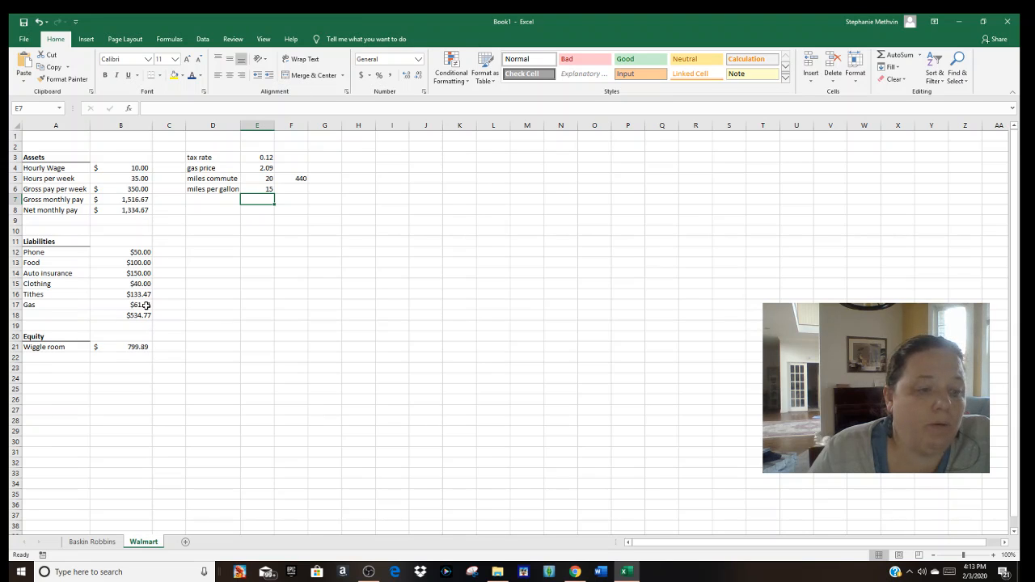
pyautogui.click(267, 178)
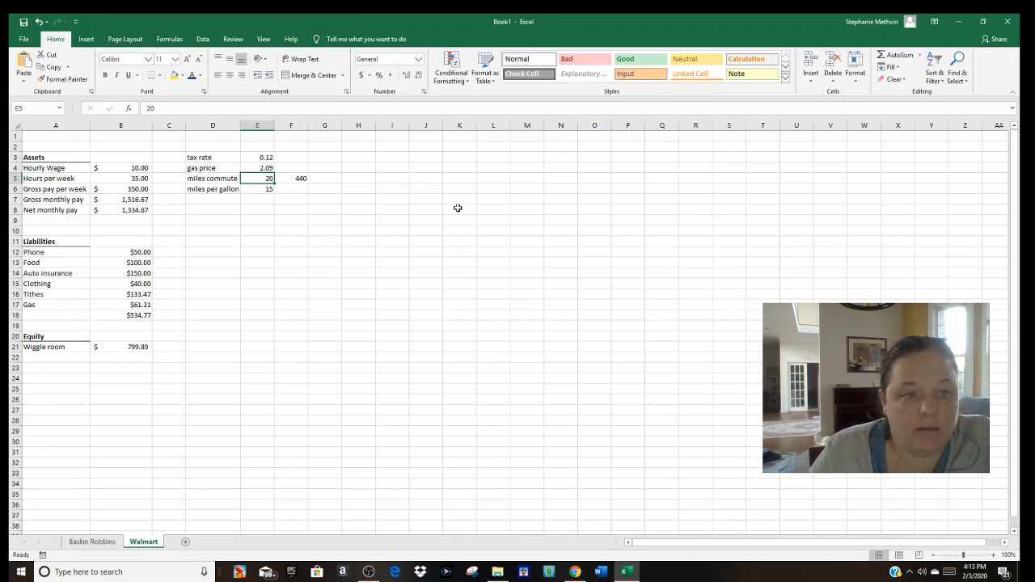
# Set the miles commute in E5 to 150 and the miles per gallon in E6 to 40
pyautogui.write('150')
pyautogui.press('Return')
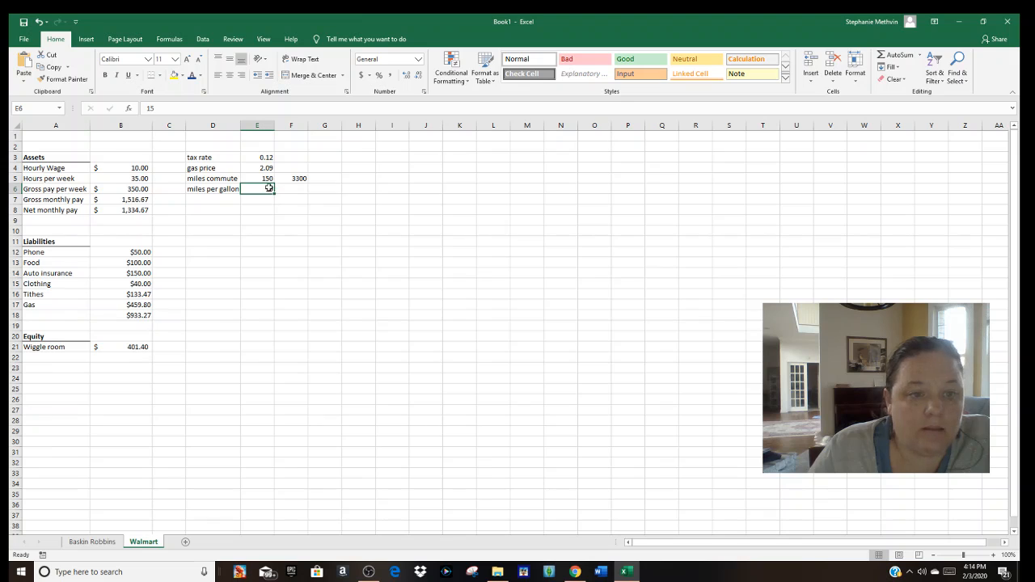
pyautogui.write('40')
pyautogui.press('Return')
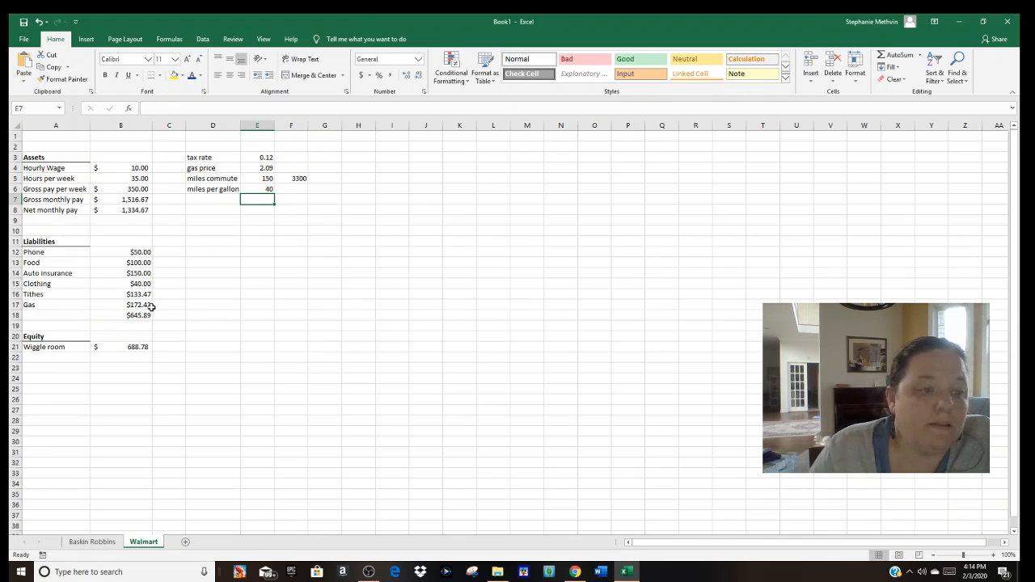
# Set the gas price in E4 to 3 and check the Gas formula in B17
pyautogui.click(267, 167)
pyautogui.write('3')
pyautogui.press('Return')
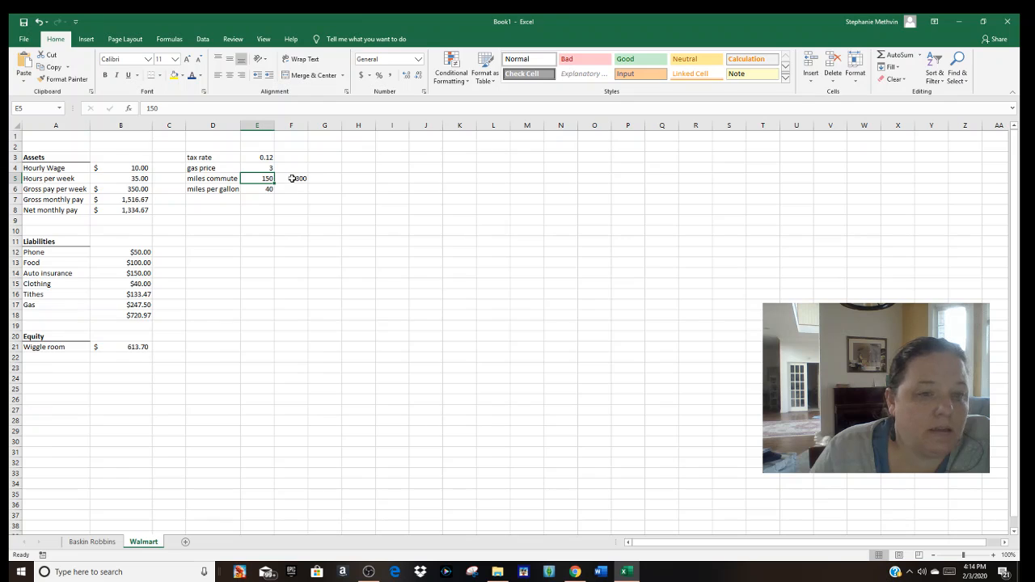
pyautogui.click(257, 188)
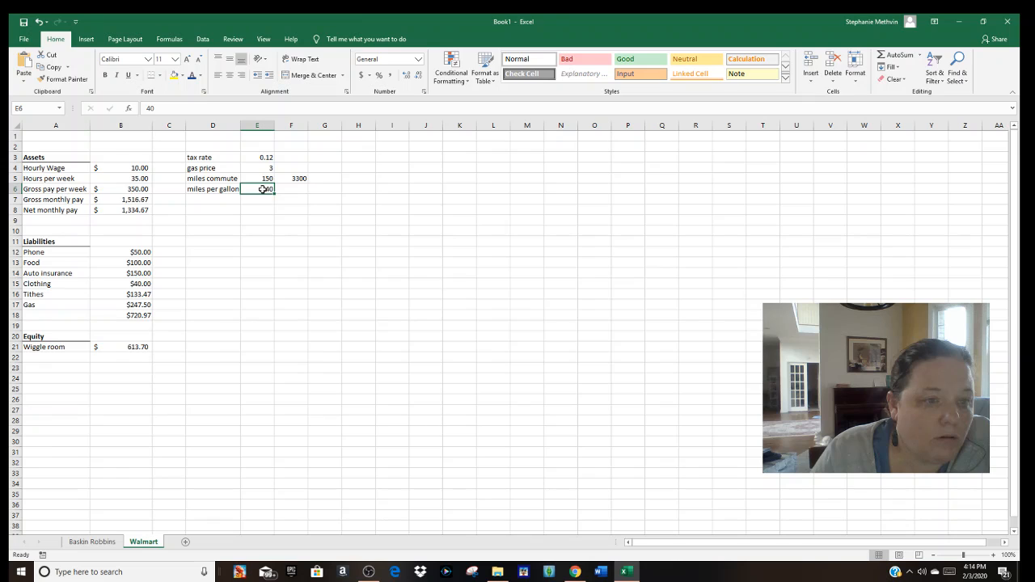
pyautogui.click(133, 304)
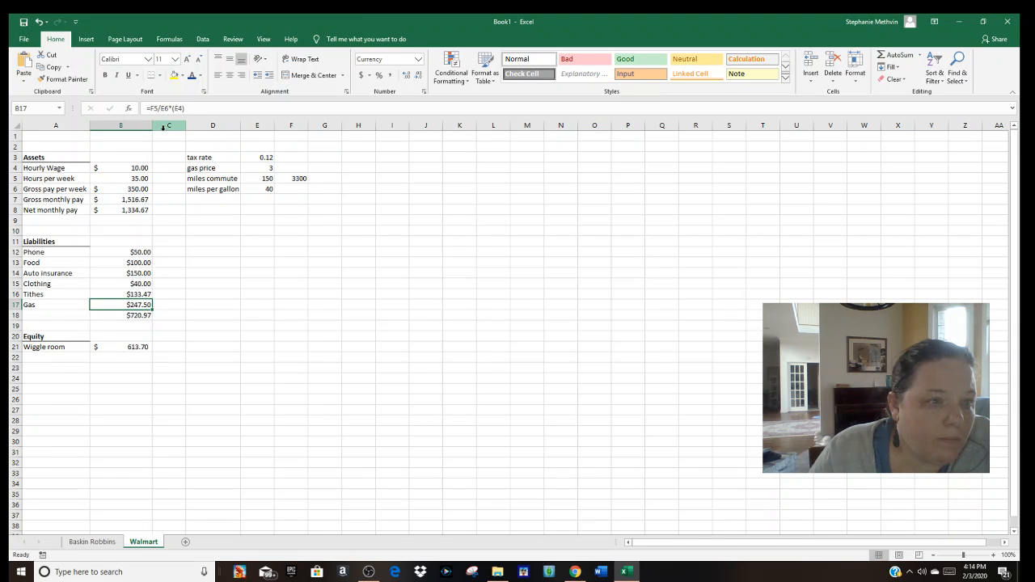
# Set the gas price in E4 to 2.09
pyautogui.click(267, 169)
pyautogui.write('2.09')
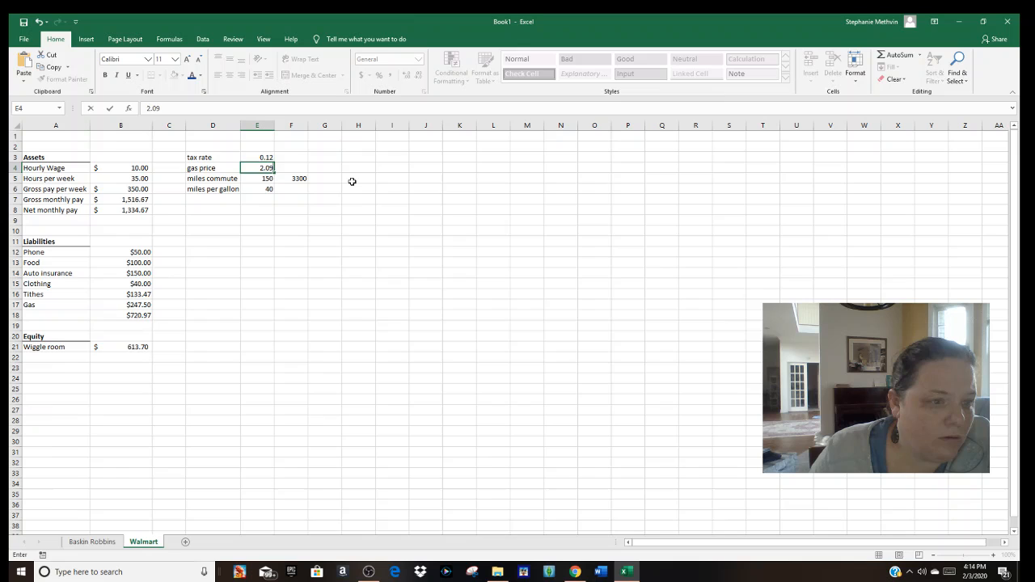
pyautogui.press('Return')
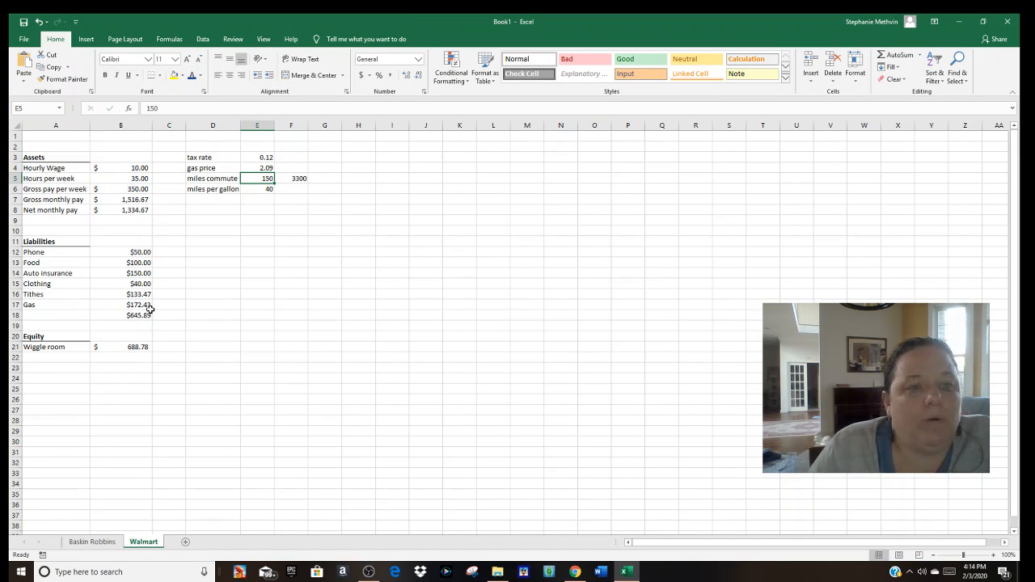
# Set the gas price in E4 to 3.09
pyautogui.click(265, 169)
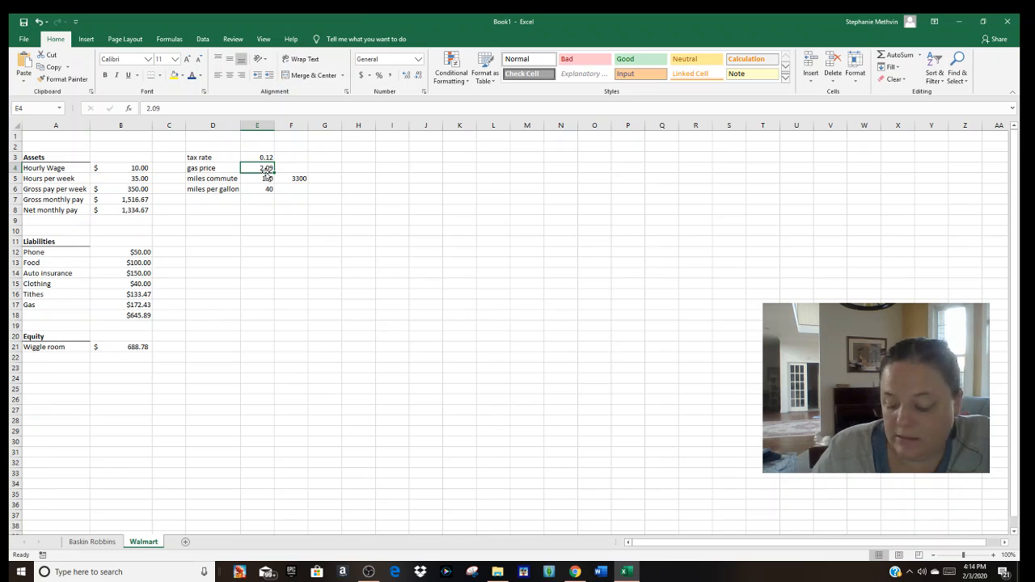
pyautogui.write('3')
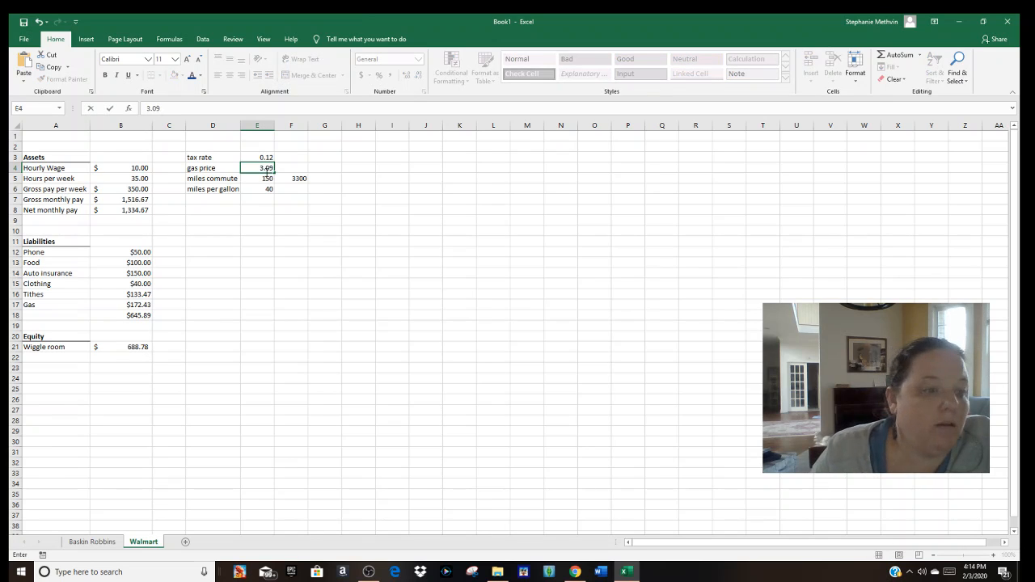
pyautogui.press('Return')
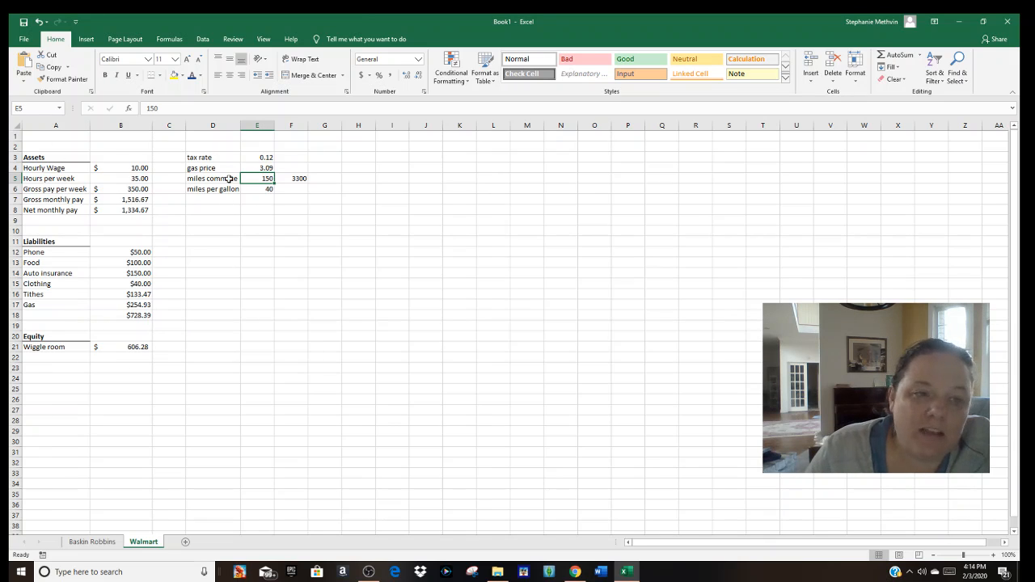
# Review the tax, gas and commute inputs in D3:F7 and the Gas and Tithes formulas in B17 and B16
pyautogui.moveTo(203, 157); pyautogui.dragTo(299, 196)
pyautogui.click(228, 241)
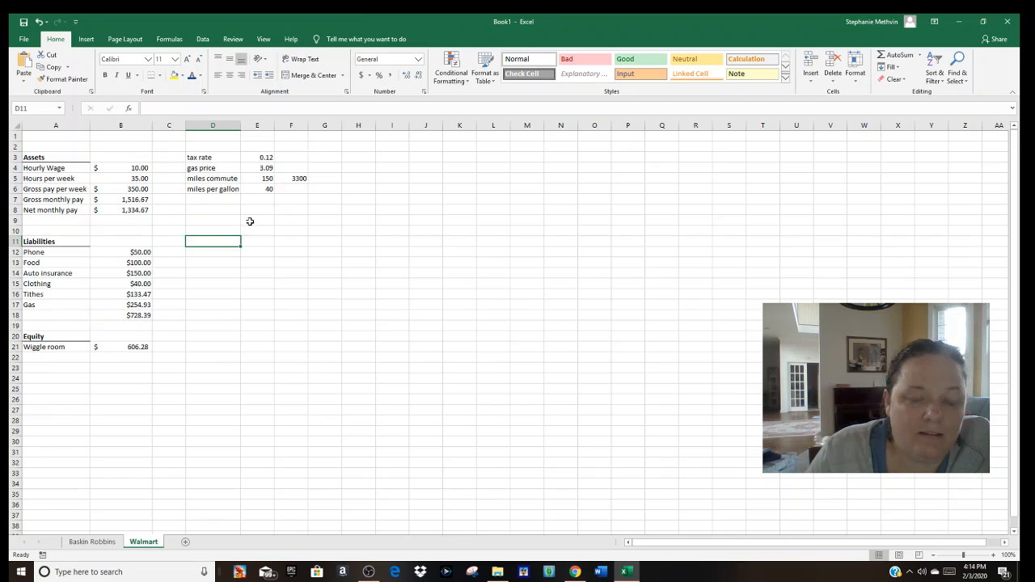
pyautogui.moveTo(203, 158); pyautogui.dragTo(296, 207)
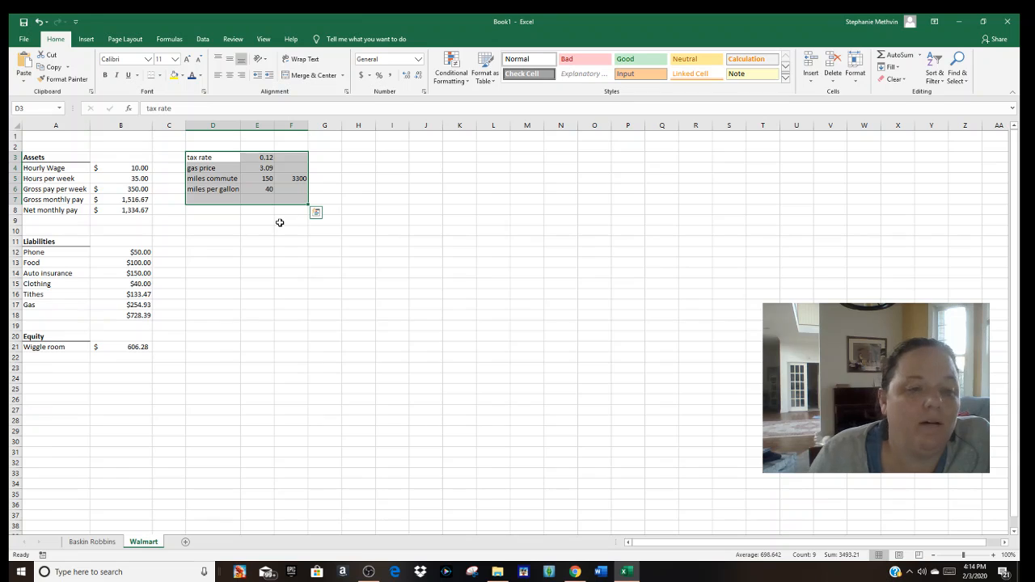
pyautogui.click(214, 210)
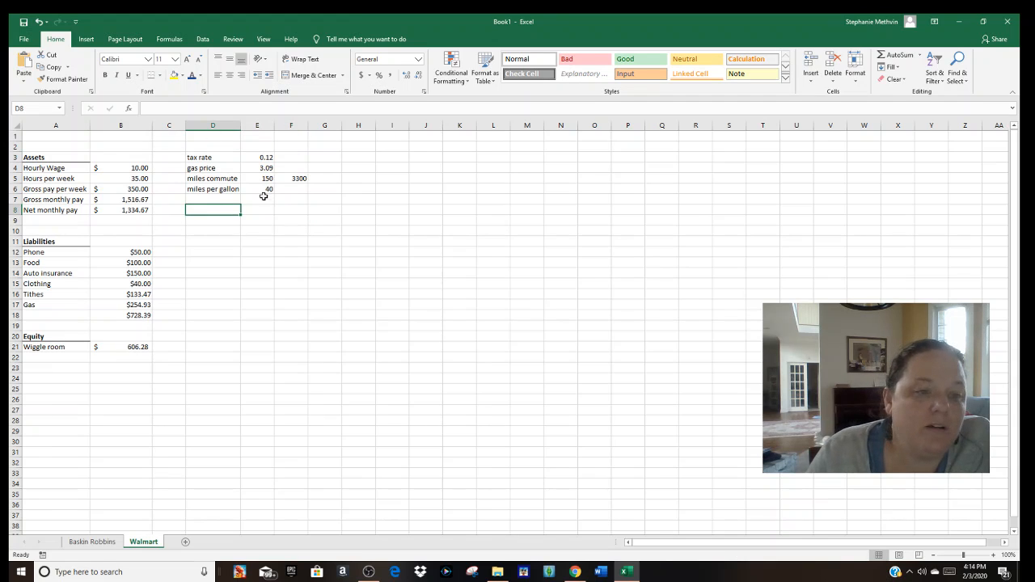
pyautogui.click(137, 305)
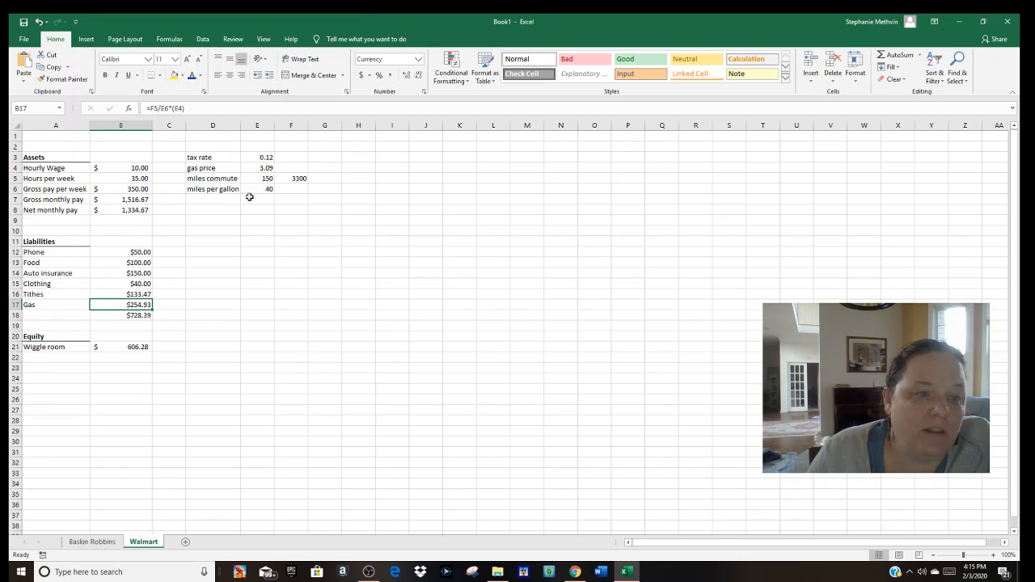
pyautogui.click(139, 295)
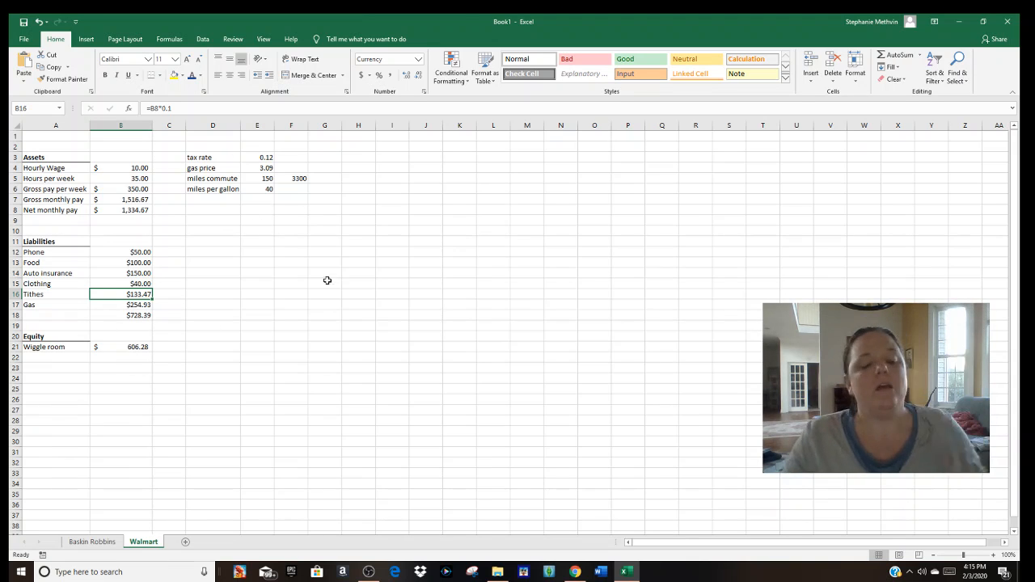
pyautogui.click(207, 202)
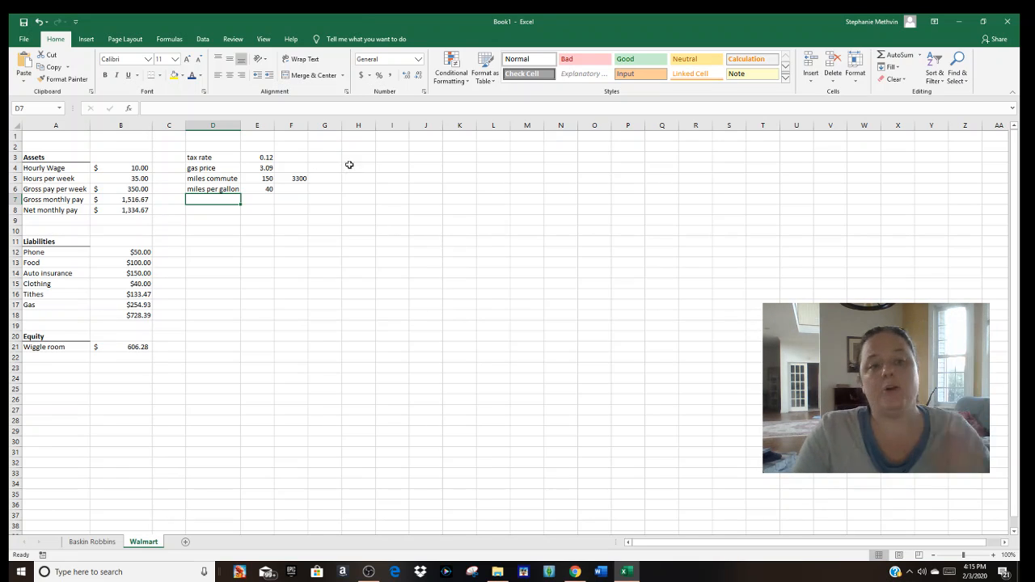
# Enter the title Accounting Equation in G3 and merge and center it across G3:K3
pyautogui.click(321, 146)
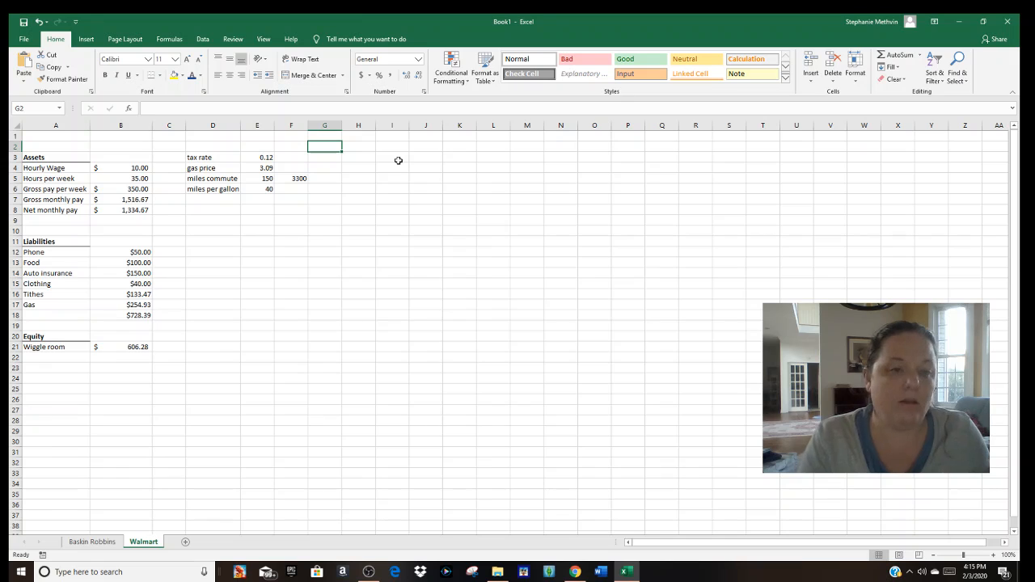
pyautogui.press('Down')
pyautogui.write('Acc')
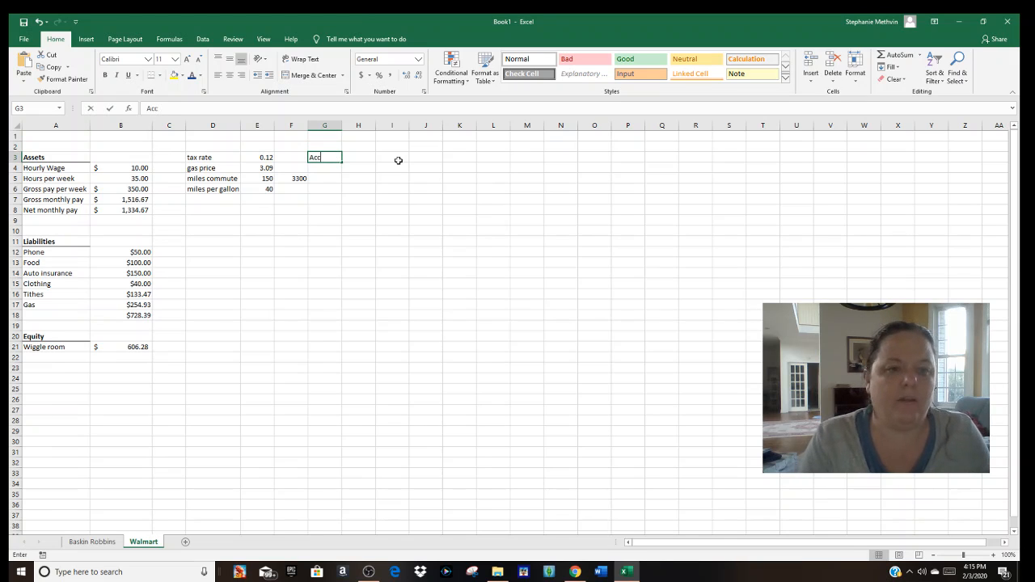
pyautogui.write('ounting Equation')
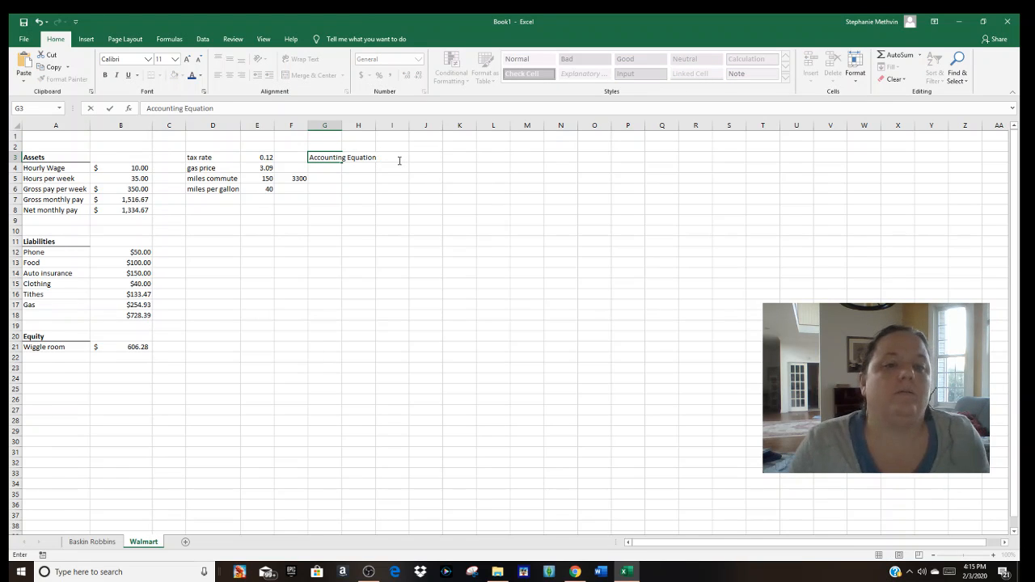
pyautogui.click(327, 252)
pyautogui.moveTo(327, 157); pyautogui.dragTo(457, 162)
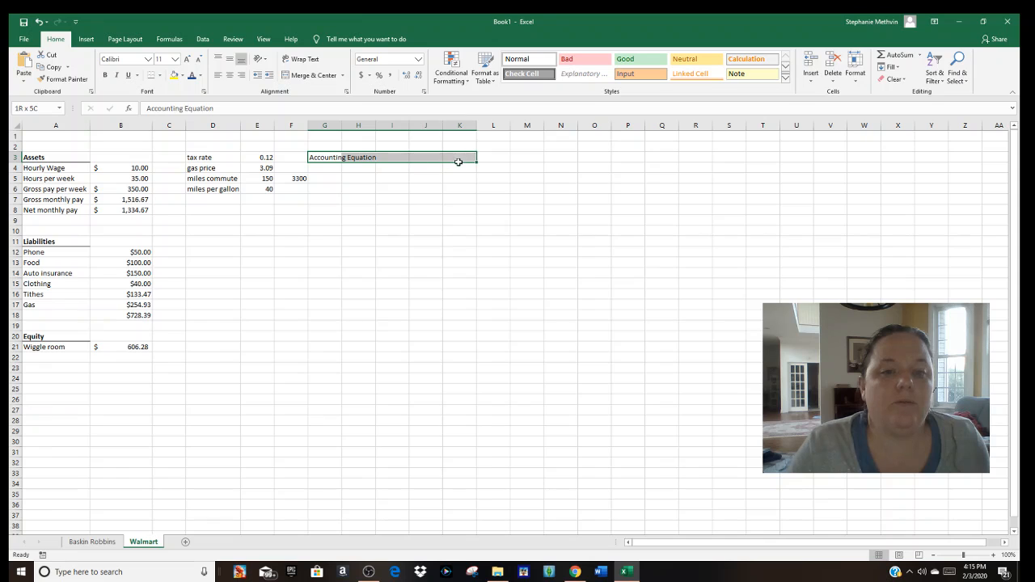
pyautogui.click(310, 74)
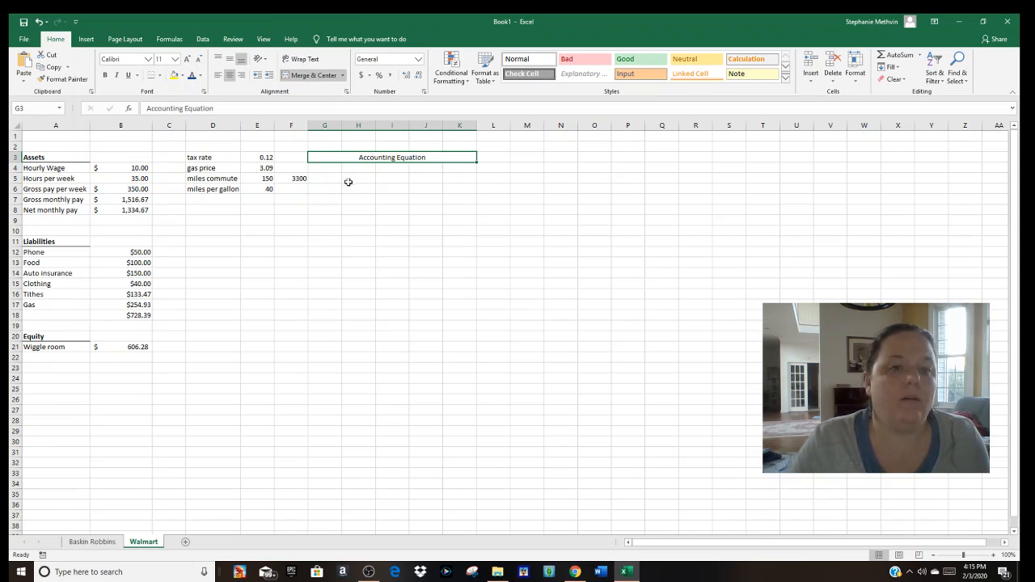
# Enter the equation headings Assets, =, Liabilities, + and Equity in cells G4 through K4
pyautogui.click(328, 168)
pyautogui.write('Asset')
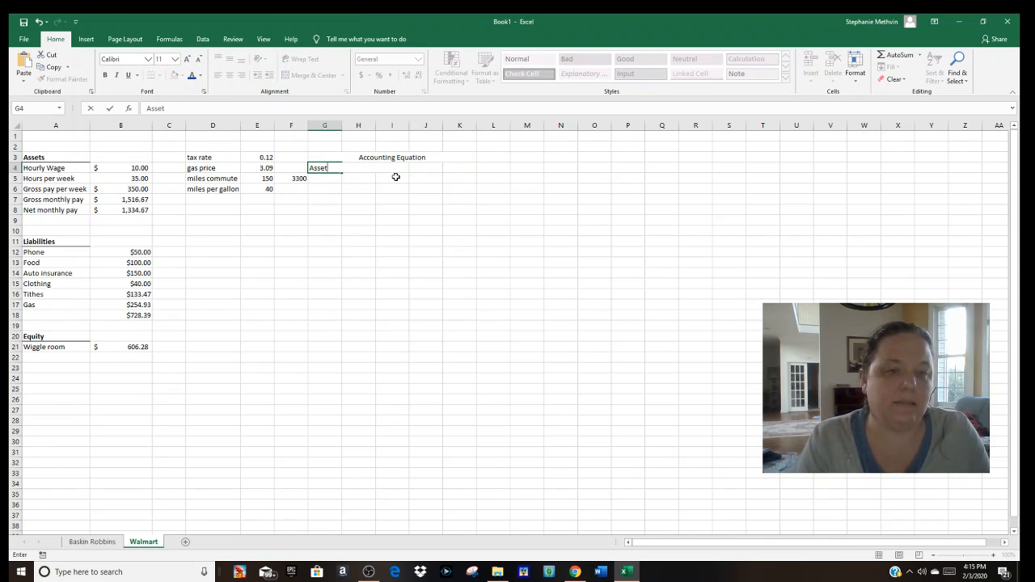
pyautogui.write('s')
pyautogui.press('Tab')
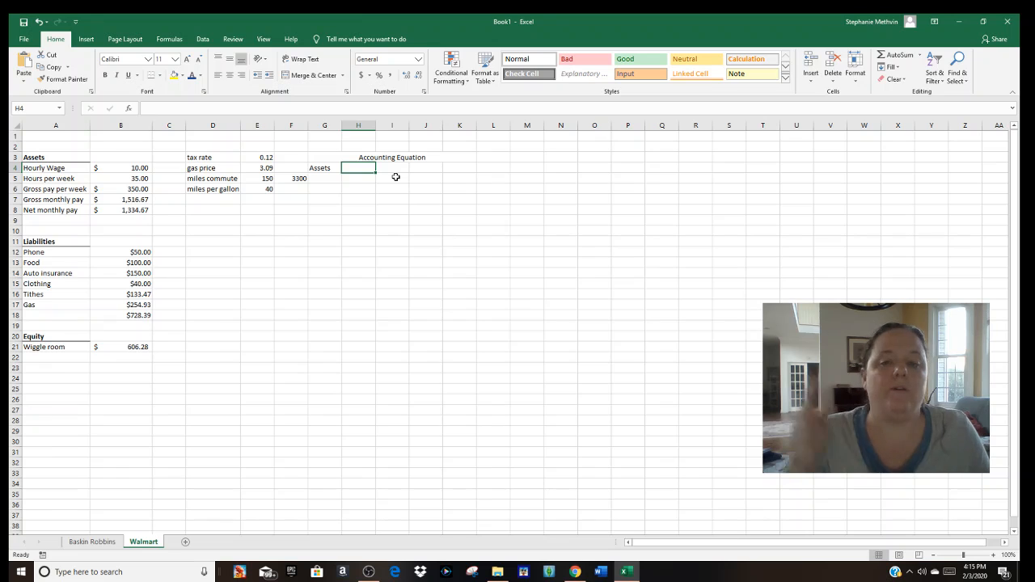
pyautogui.write('=')
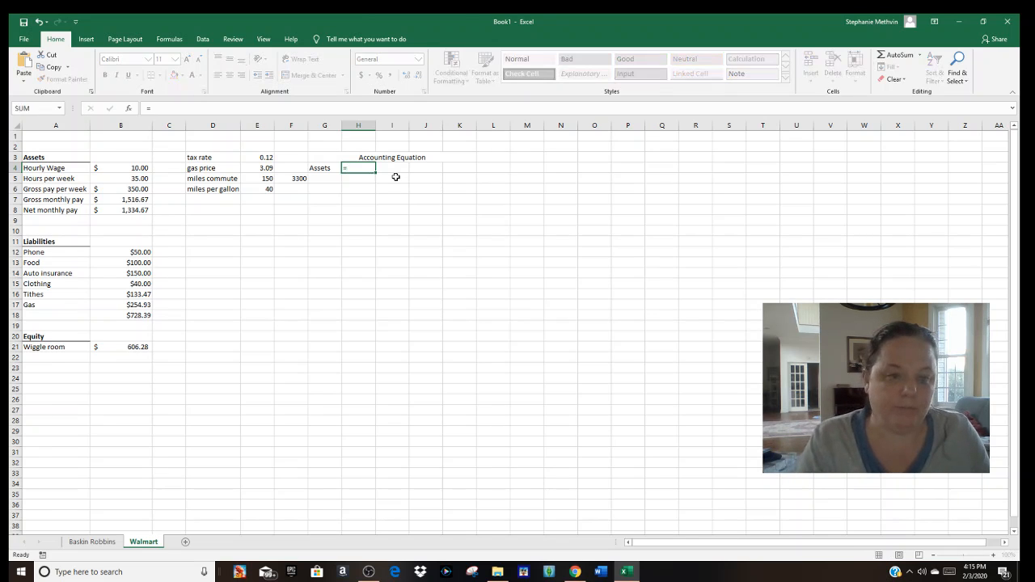
pyautogui.press('Tab')
pyautogui.write('Liabilities')
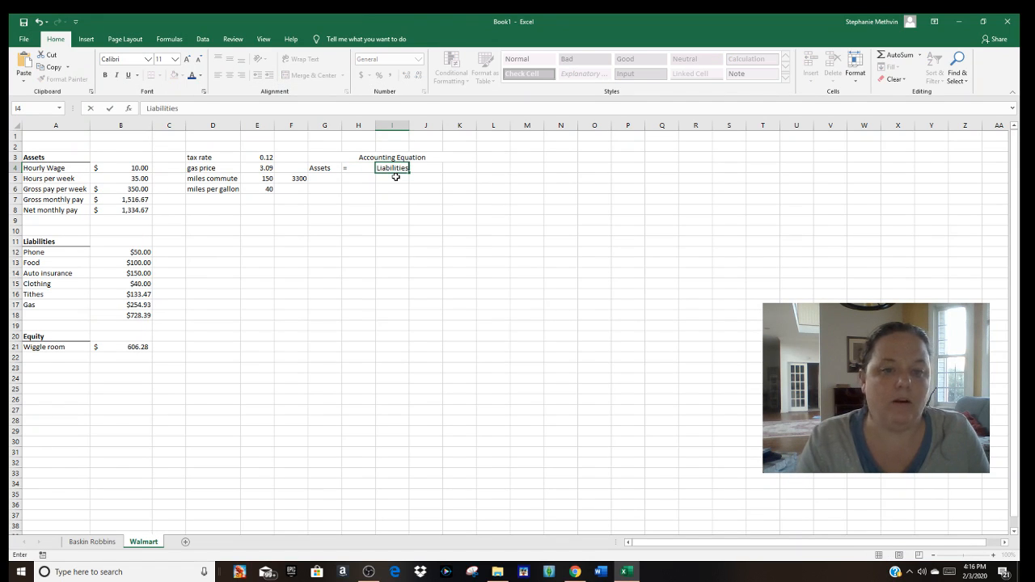
pyautogui.press('Tab')
pyautogui.write('+')
pyautogui.press('Tab')
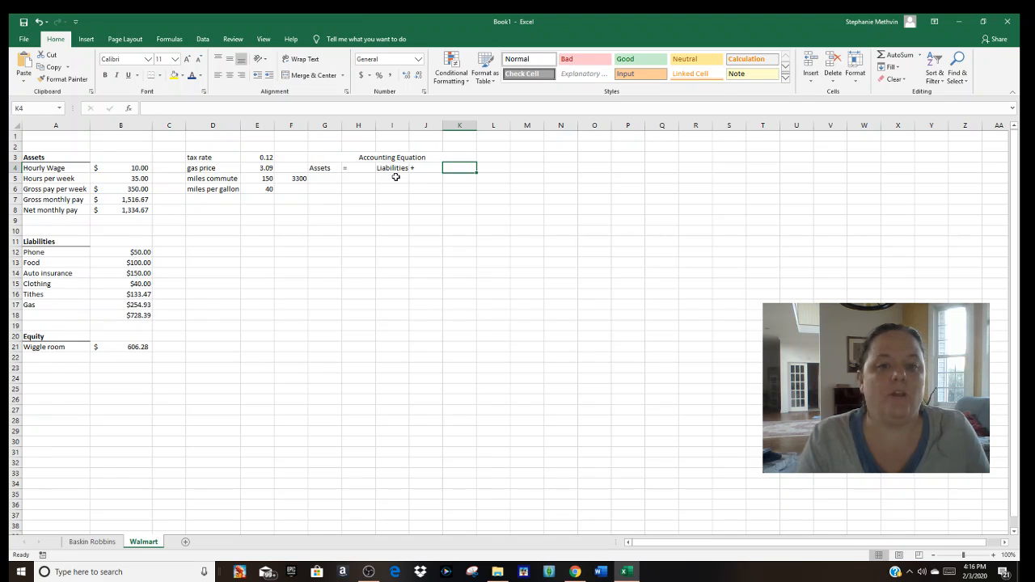
pyautogui.write('Equity')
pyautogui.press('Return')
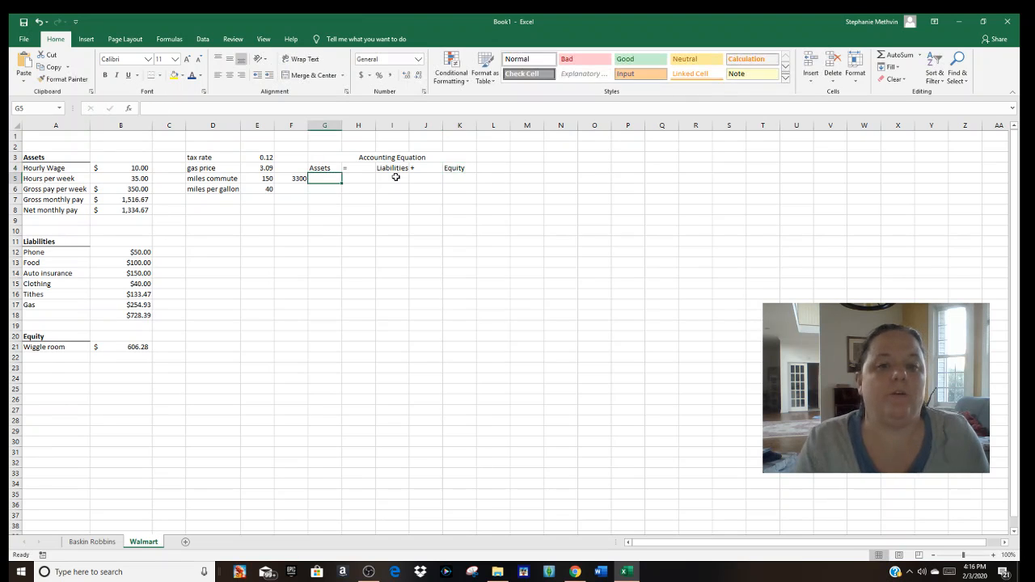
# Color the Accounting Equation title text blue and fill the heading cells G4:K4 with yellow
pyautogui.click(338, 157)
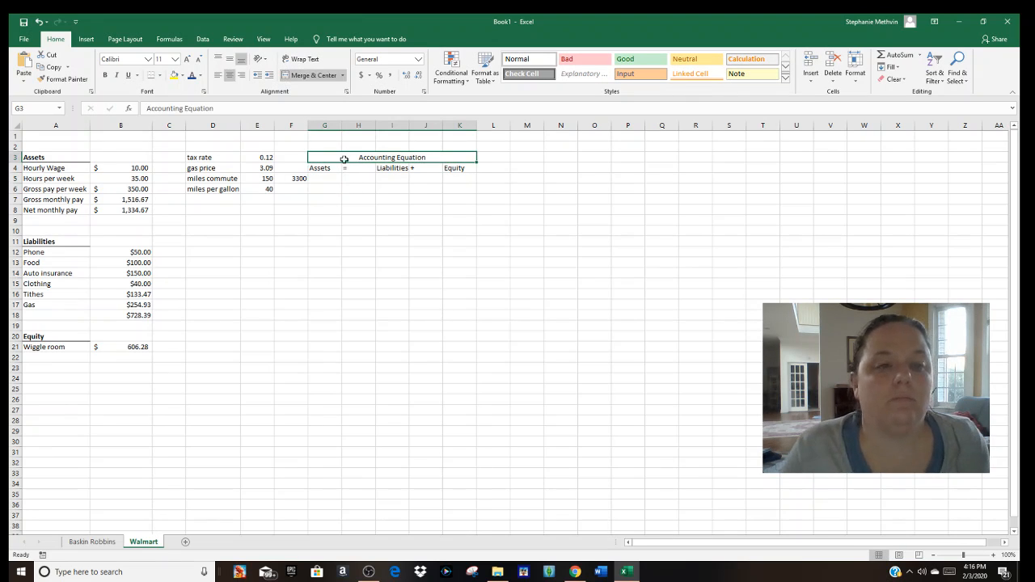
pyautogui.click(192, 74)
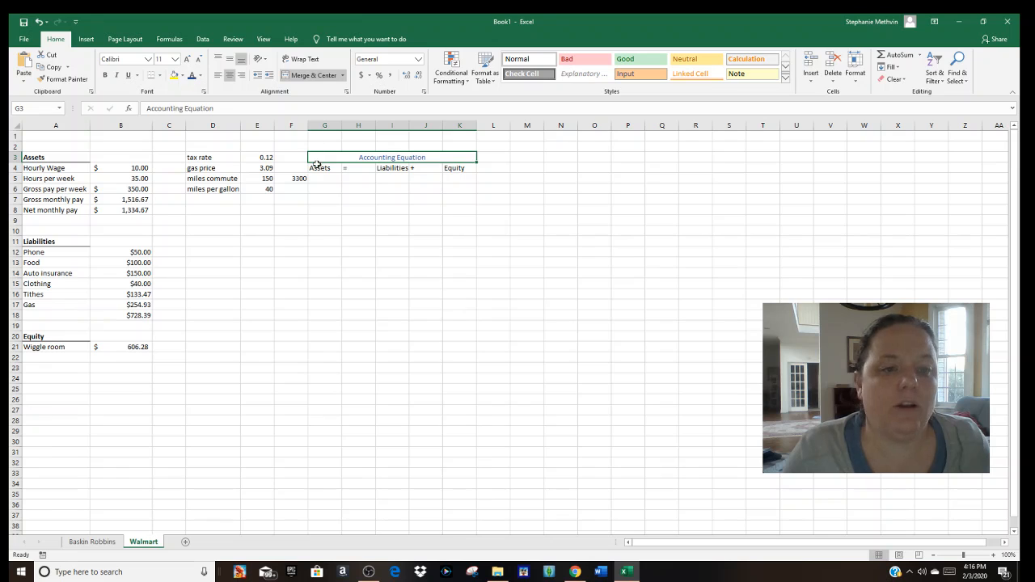
pyautogui.moveTo(315, 164); pyautogui.dragTo(457, 168)
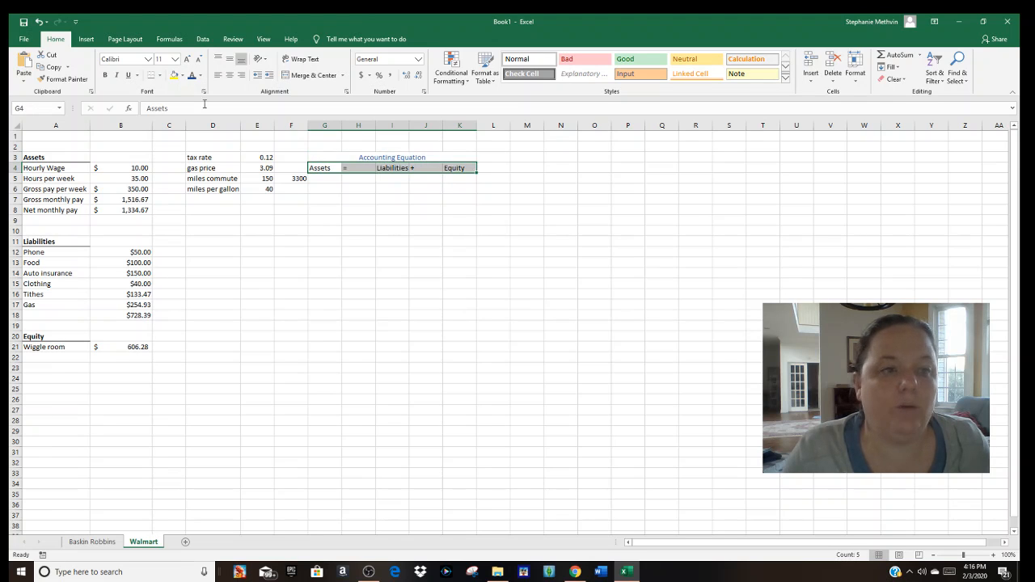
pyautogui.click(173, 75)
pyautogui.click(330, 218)
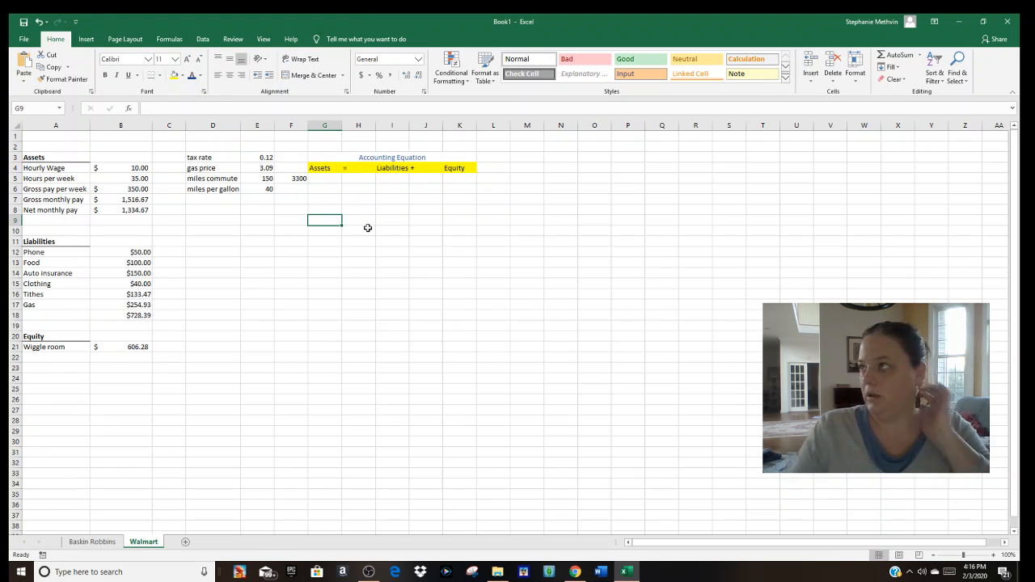
# Insert a blank column before column G to separate the accounting equation from the commute figures
pyautogui.click(319, 127)
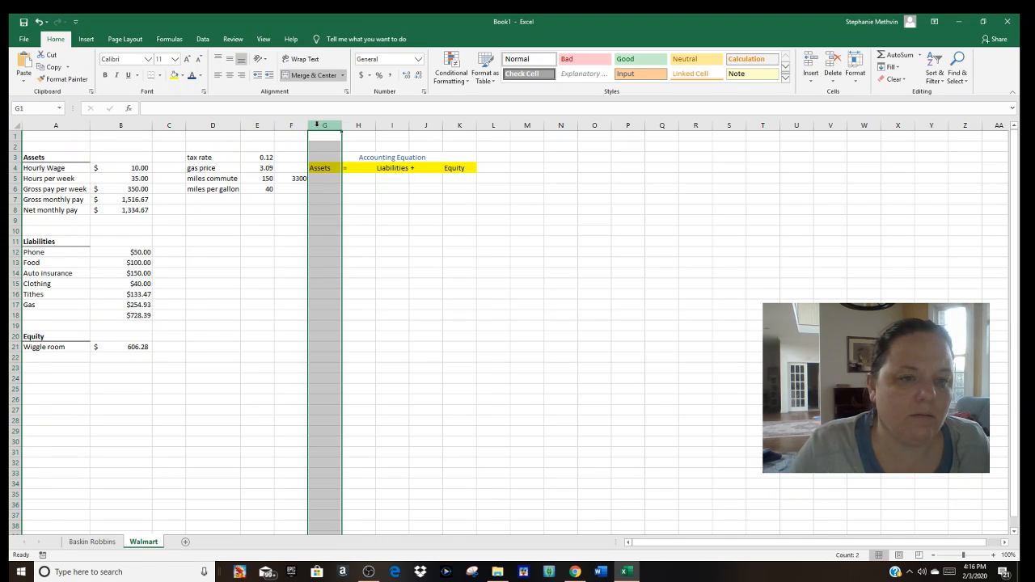
pyautogui.rightClick(318, 127)
pyautogui.click(343, 200)
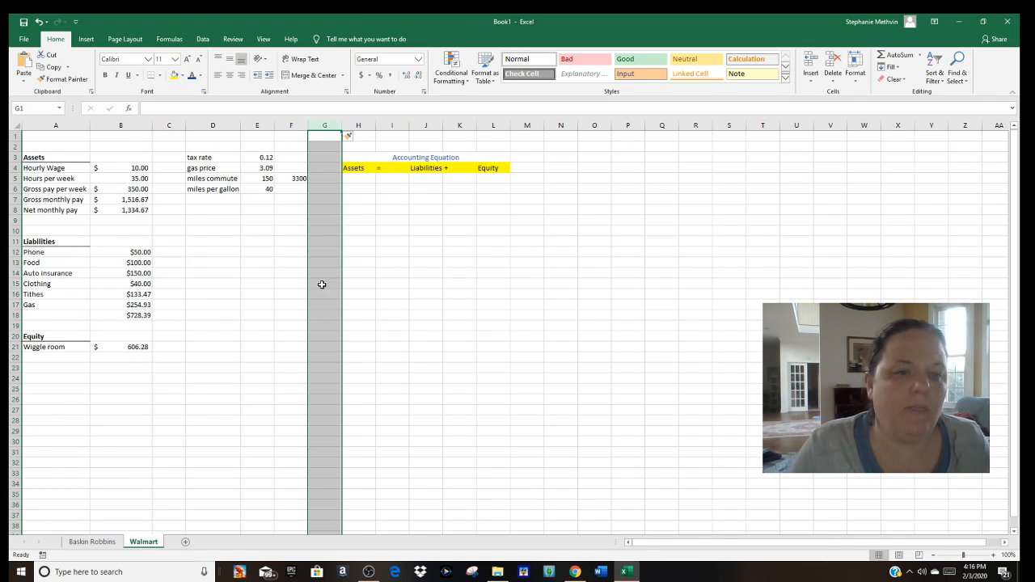
# Link the equation's Assets cell H5 to net monthly pay with =B8 and its Liabilities cell J5 to the liabilities total with =B18
pyautogui.click(356, 178)
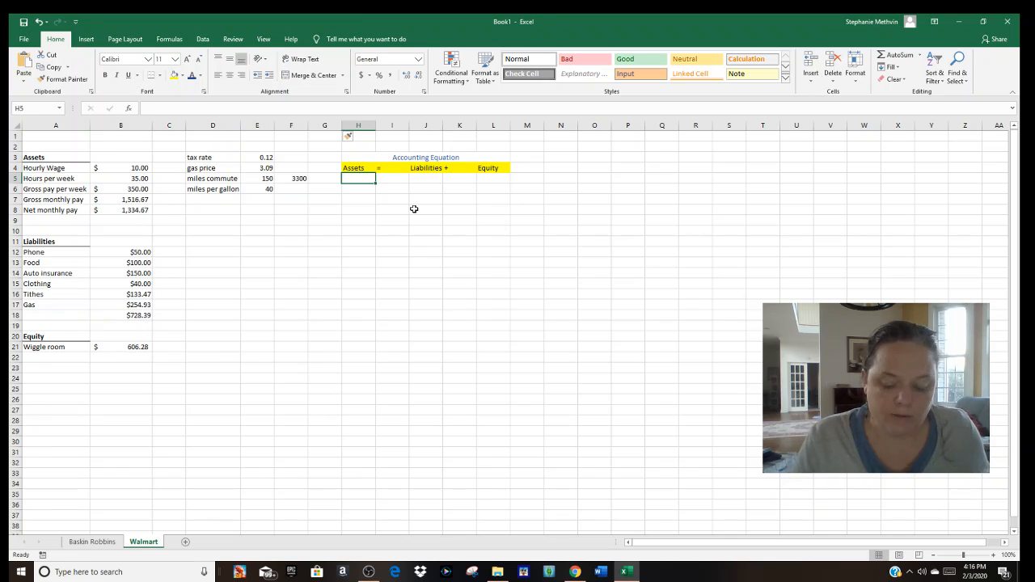
pyautogui.write('=')
pyautogui.click(140, 209)
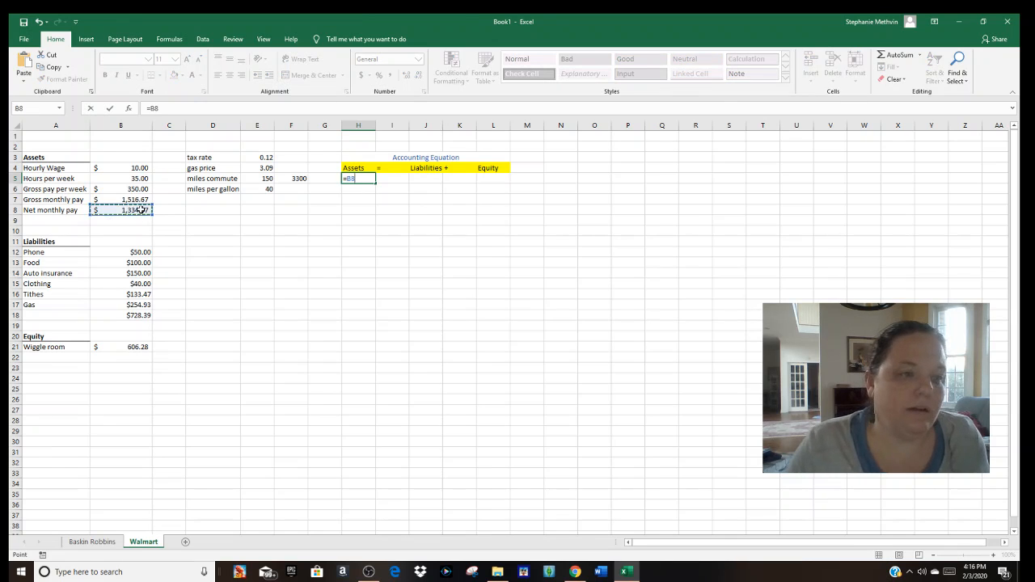
pyautogui.press('Return')
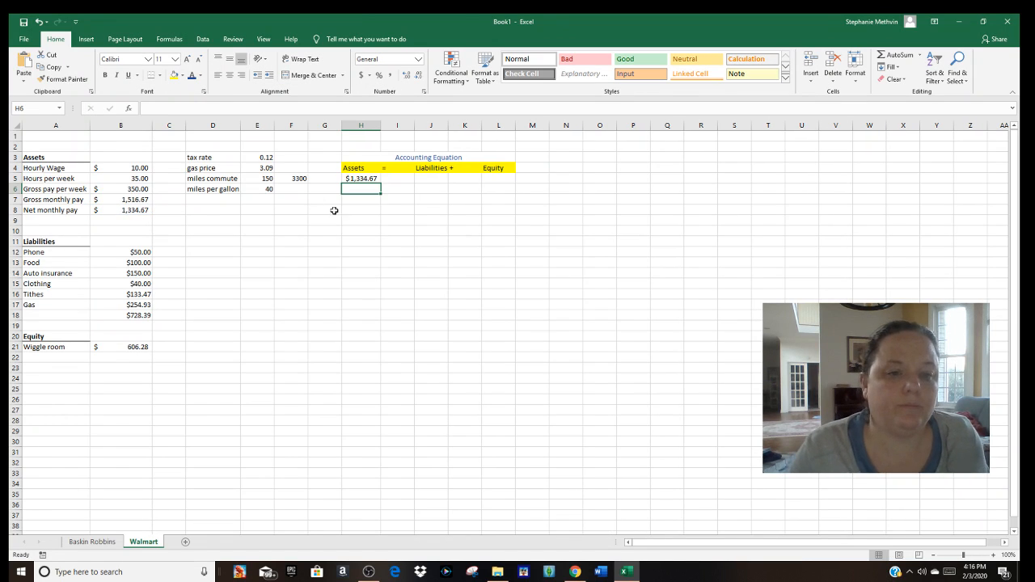
pyautogui.click(432, 180)
pyautogui.write('=')
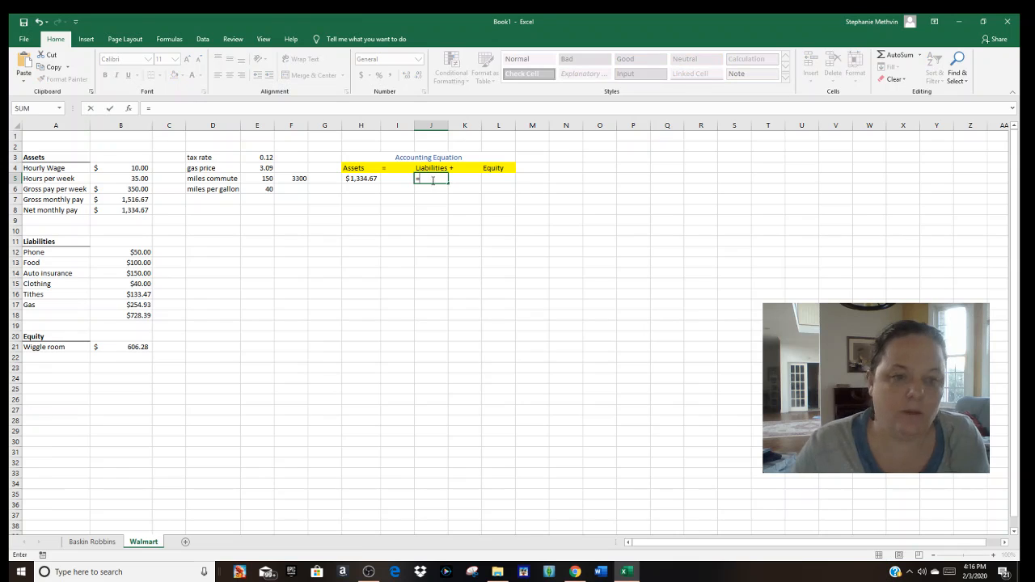
pyautogui.click(140, 317)
pyautogui.press('Return')
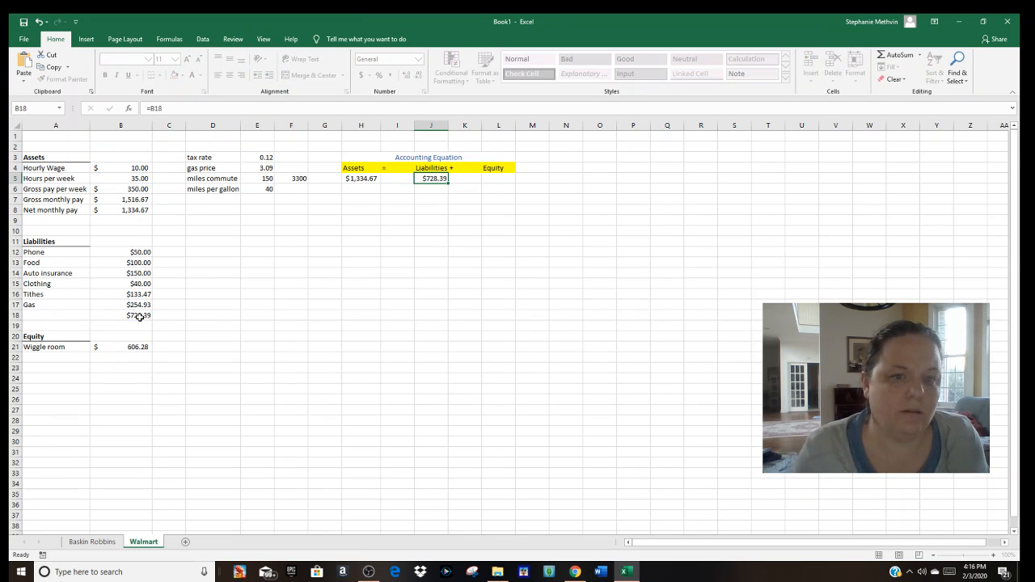
# Calculate equity in L5 by subtracting the liabilities from the assets with =H5-J5
pyautogui.click(501, 178)
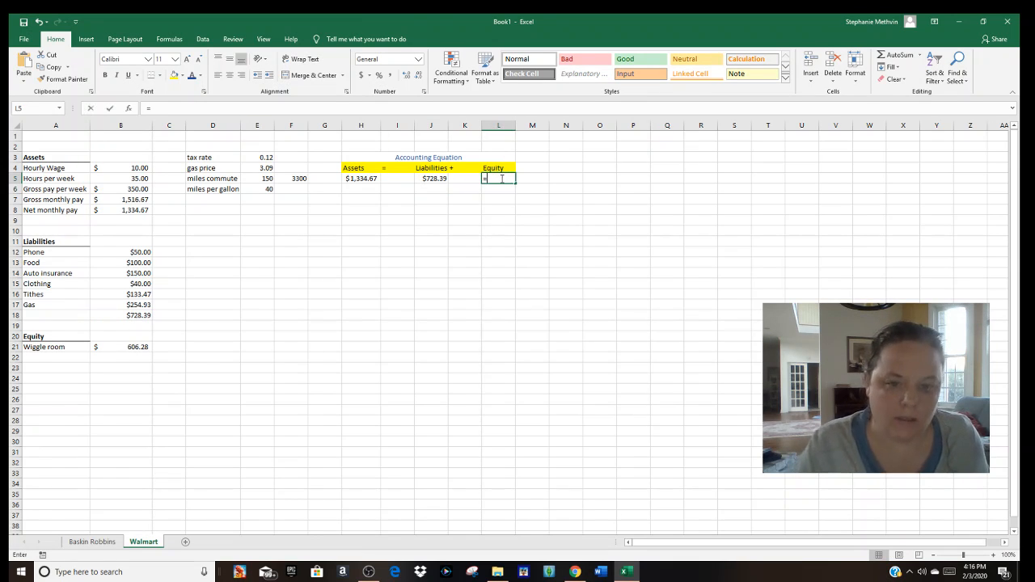
pyautogui.write('=')
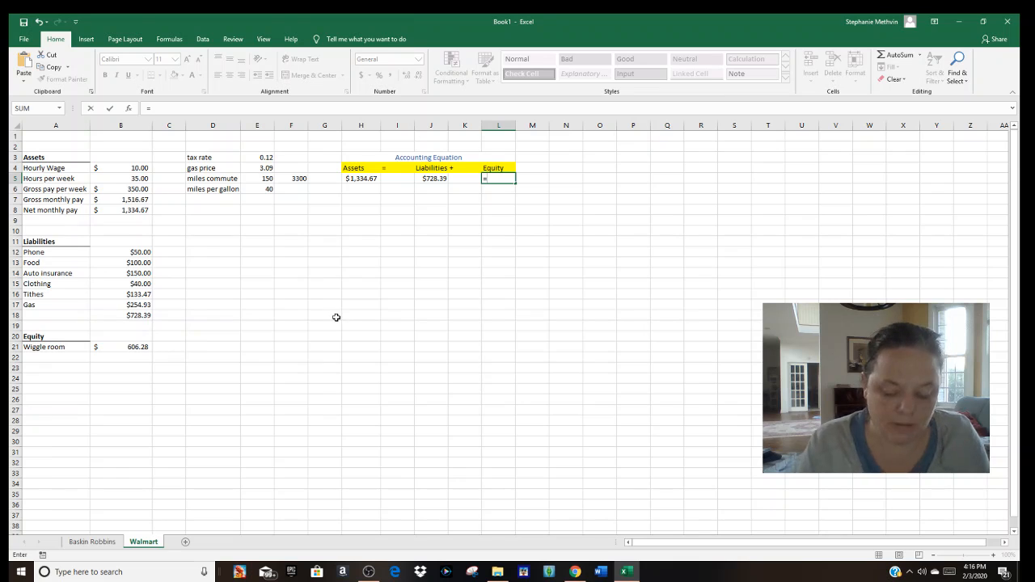
pyautogui.click(367, 180)
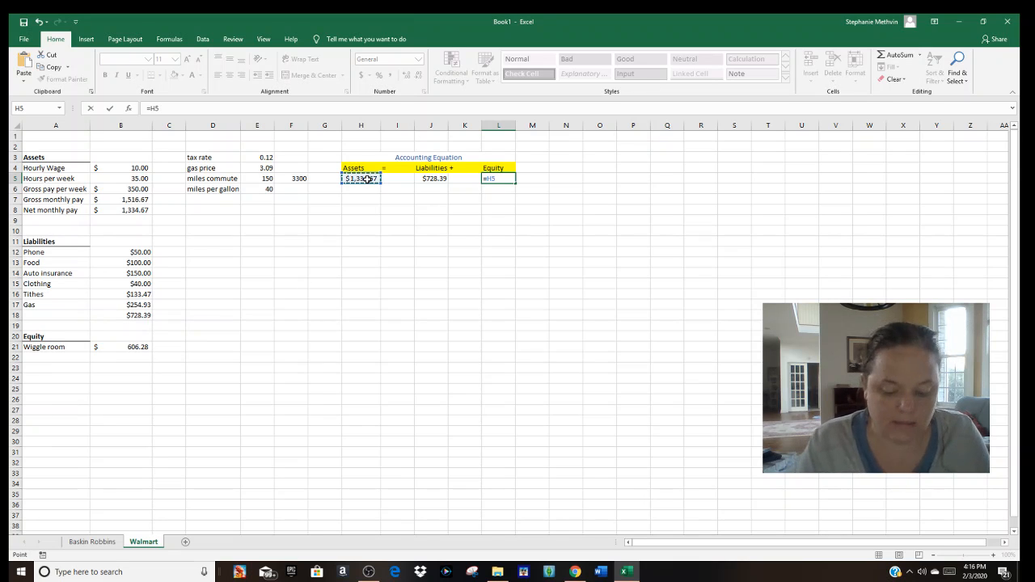
pyautogui.write('-')
pyautogui.click(435, 178)
pyautogui.press('Return')
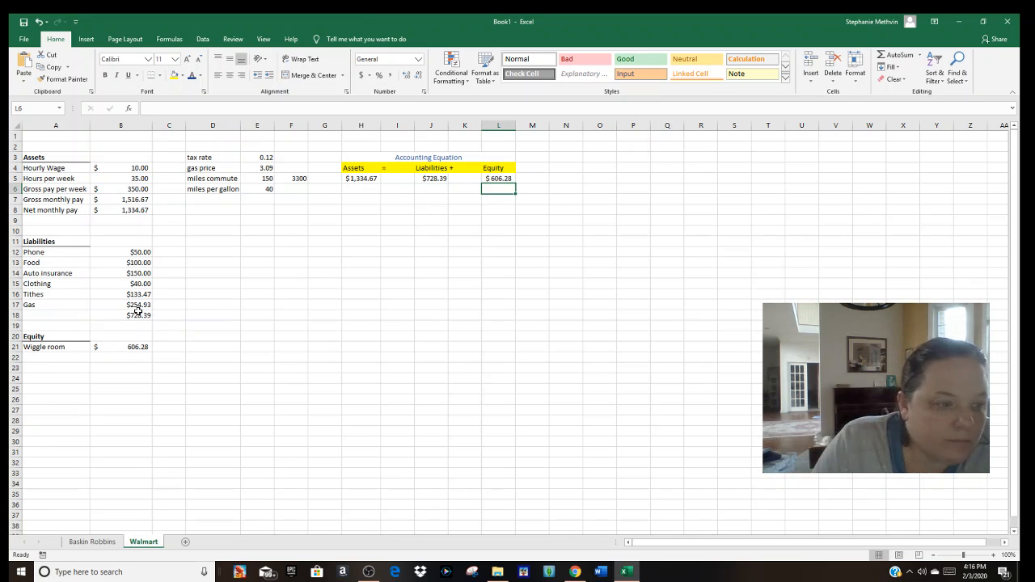
# Label the liabilities total row by entering Total Bills in A18
pyautogui.click(53, 314)
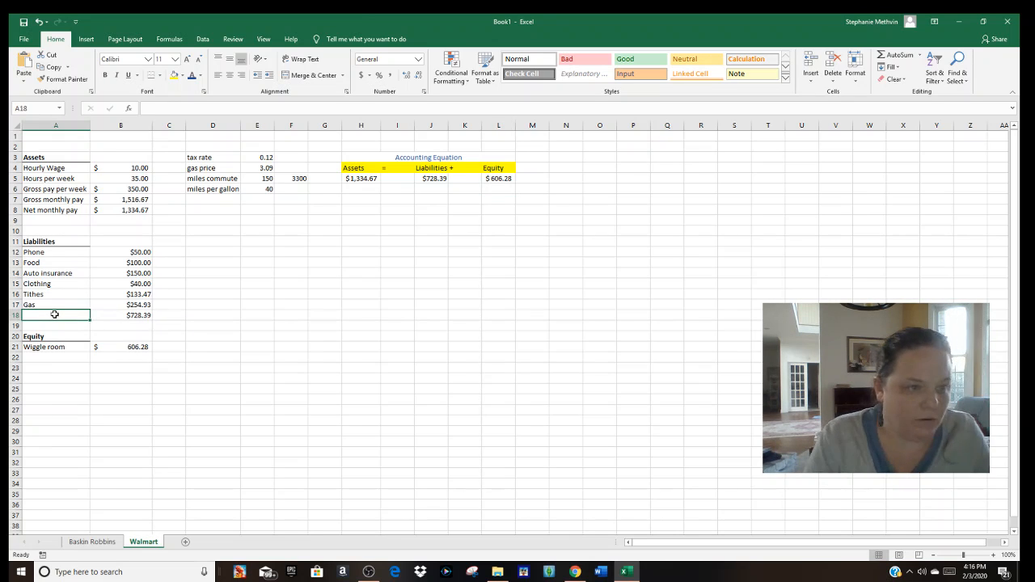
pyautogui.write('Total')
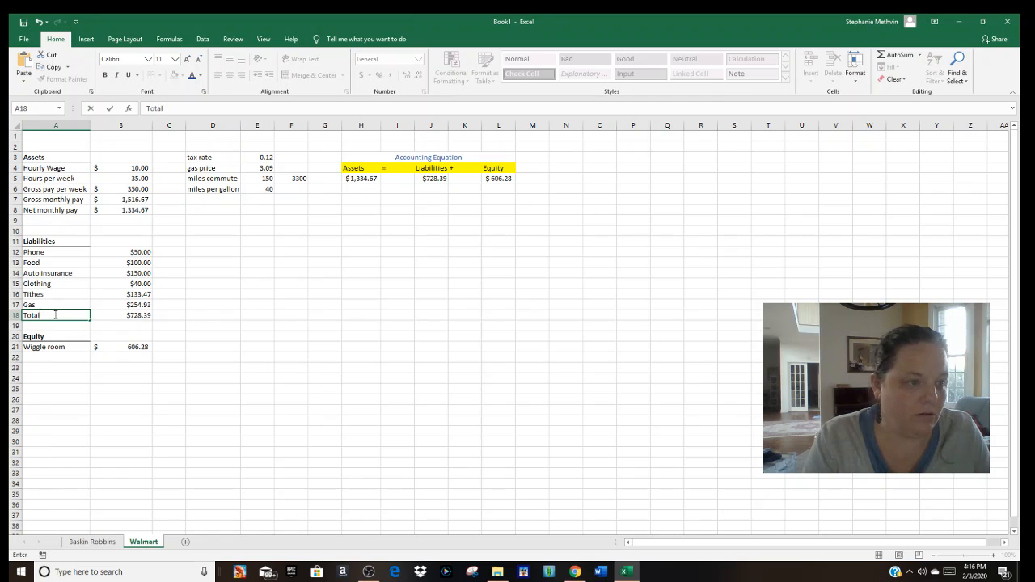
pyautogui.write(' Bill')
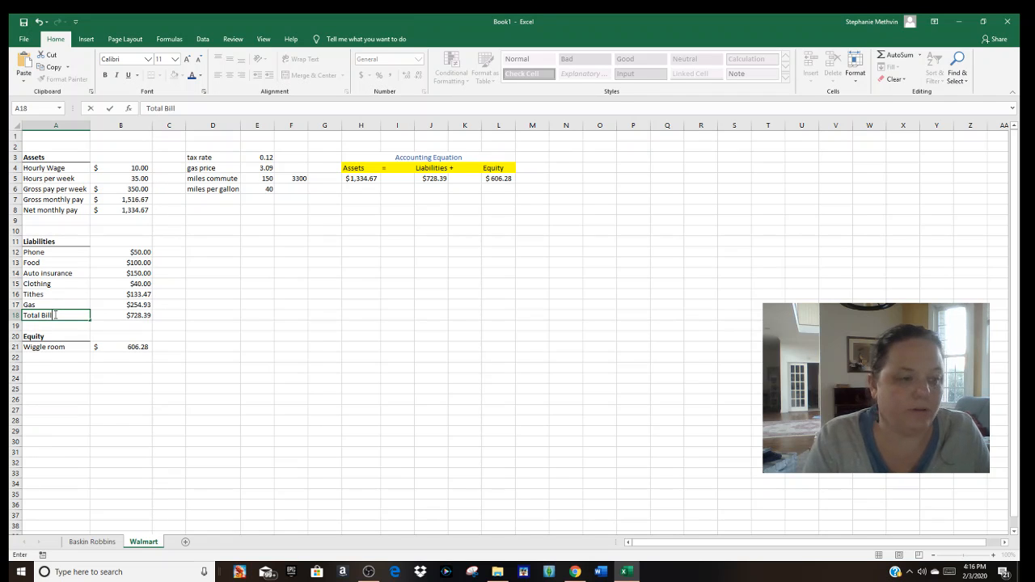
pyautogui.write('s')
pyautogui.press('Return')
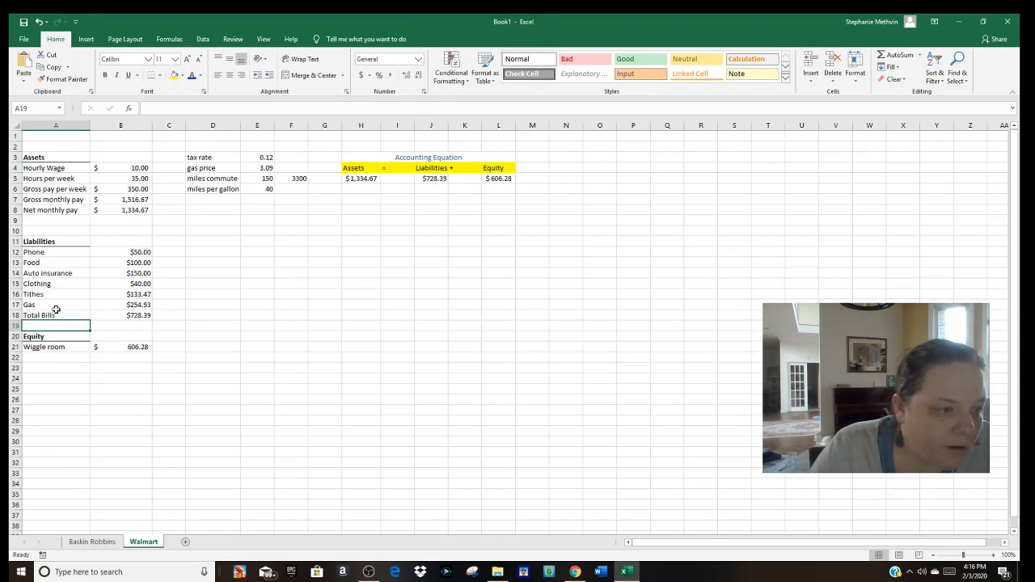
# Italicize the Total Bills label in A18 and the Net monthly pay label in A8
pyautogui.click(55, 315)
pyautogui.hotkey('ctrl', 'i')
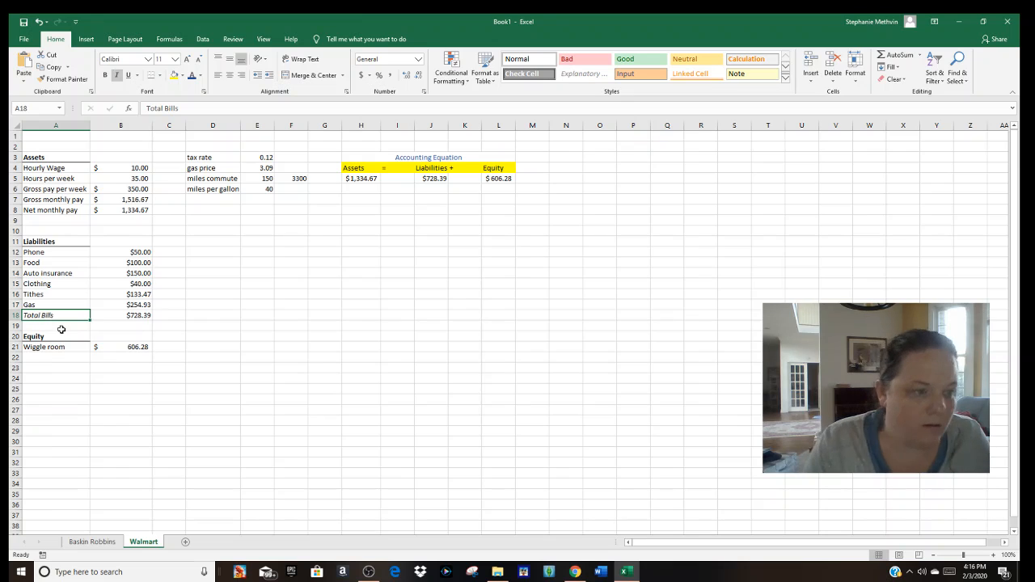
pyautogui.click(56, 209)
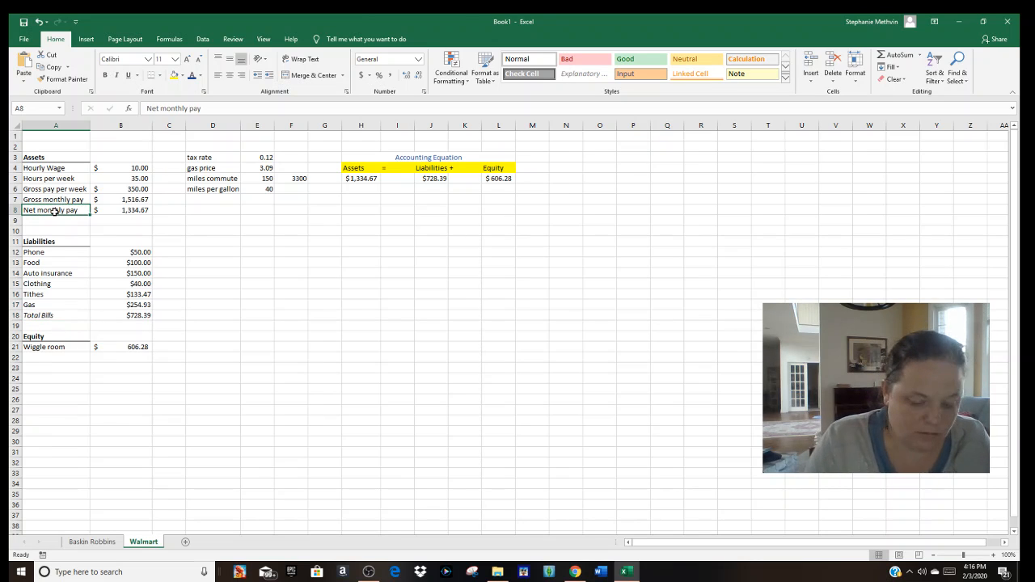
pyautogui.hotkey('ctrl', 'i')
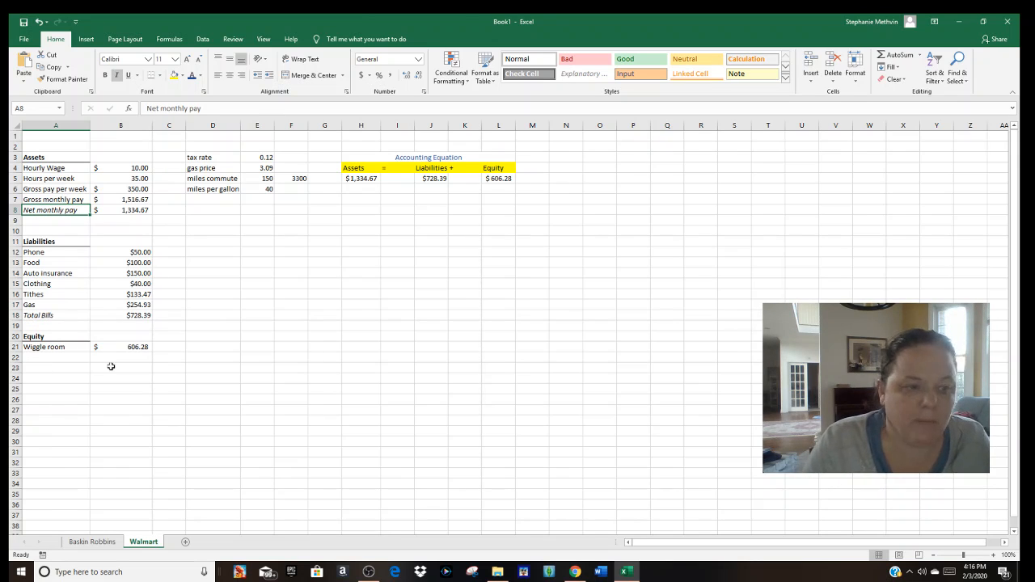
pyautogui.click(418, 398)
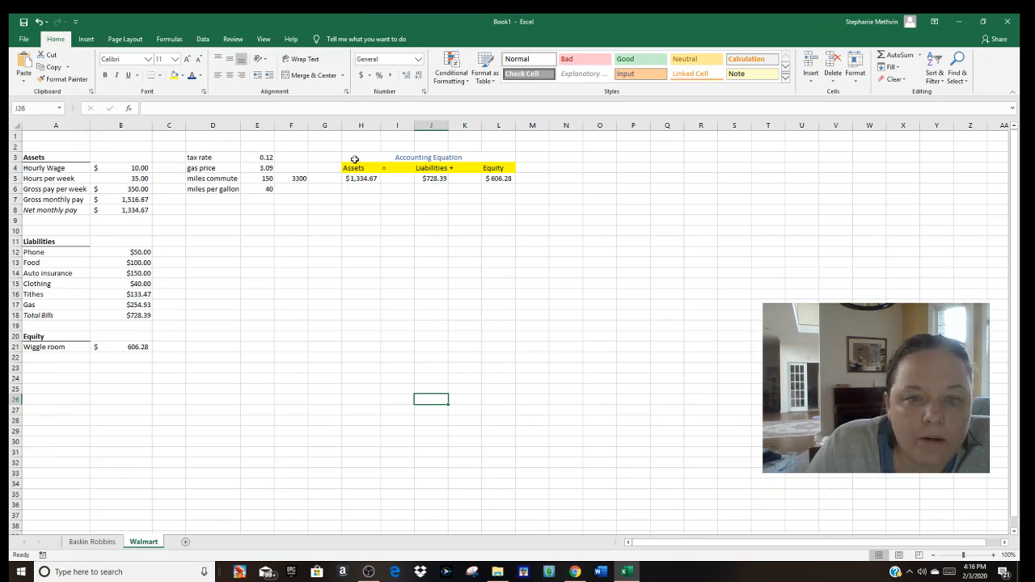
# Apply a thick outside border around the accounting equation table H3:L5
pyautogui.moveTo(353, 159); pyautogui.dragTo(420, 185)
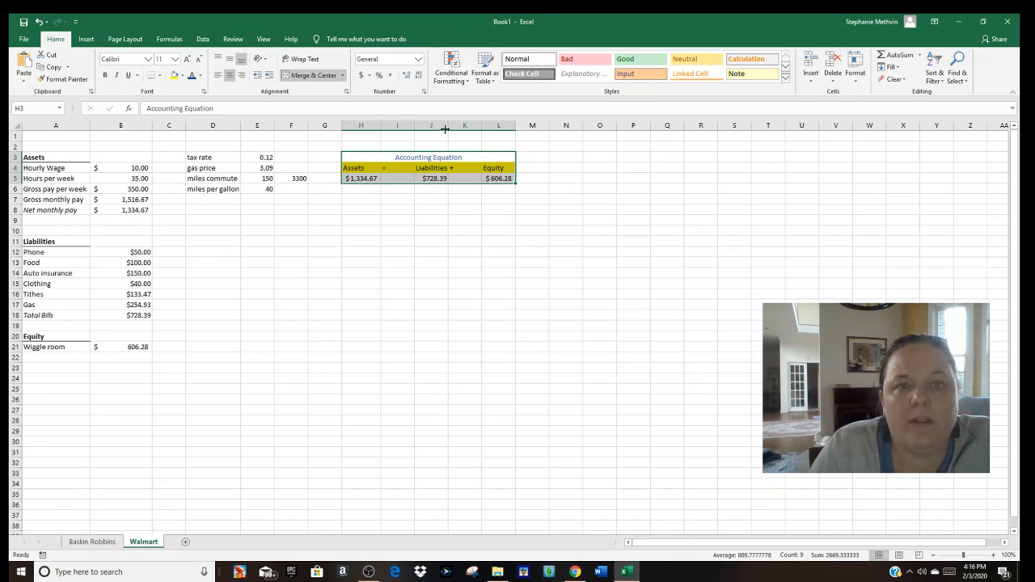
pyautogui.click(160, 75)
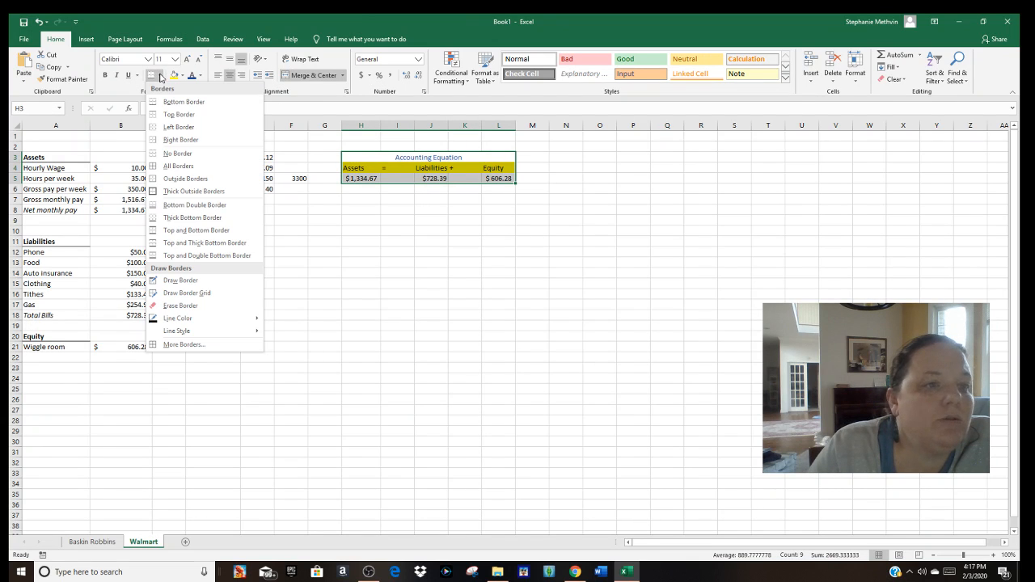
pyautogui.click(189, 192)
pyautogui.click(457, 294)
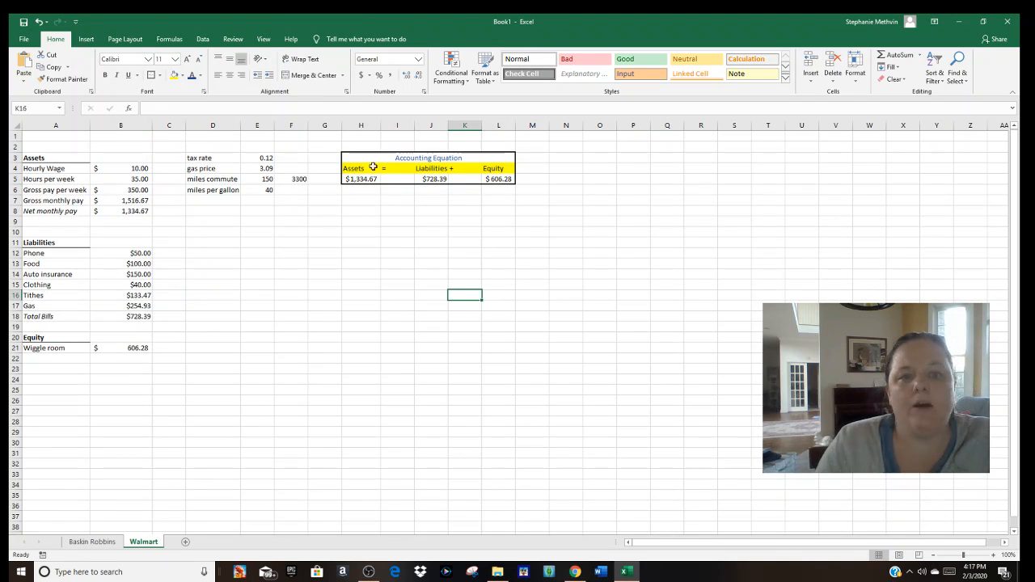